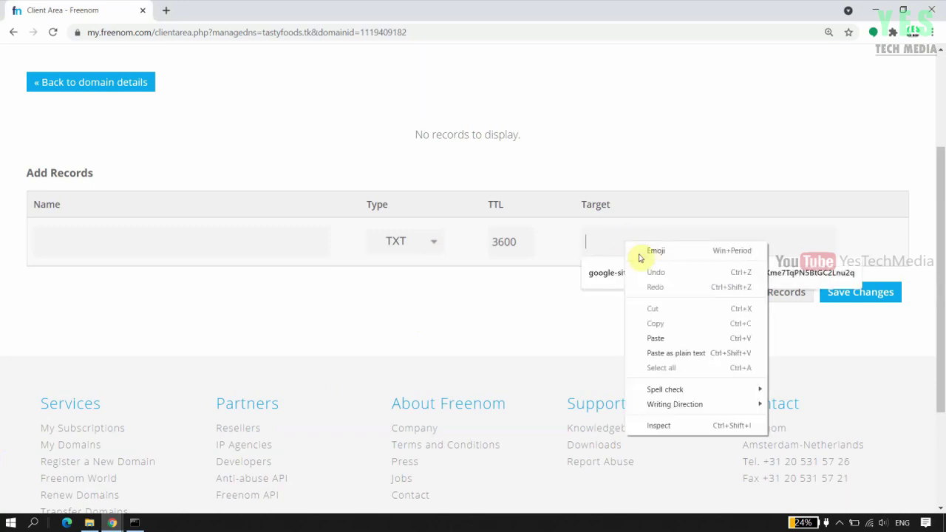
Paste the site verification token as the TXT record's target in Freenom, and copy the token from Firebase's custom domain dialog.
left_click(666, 332)
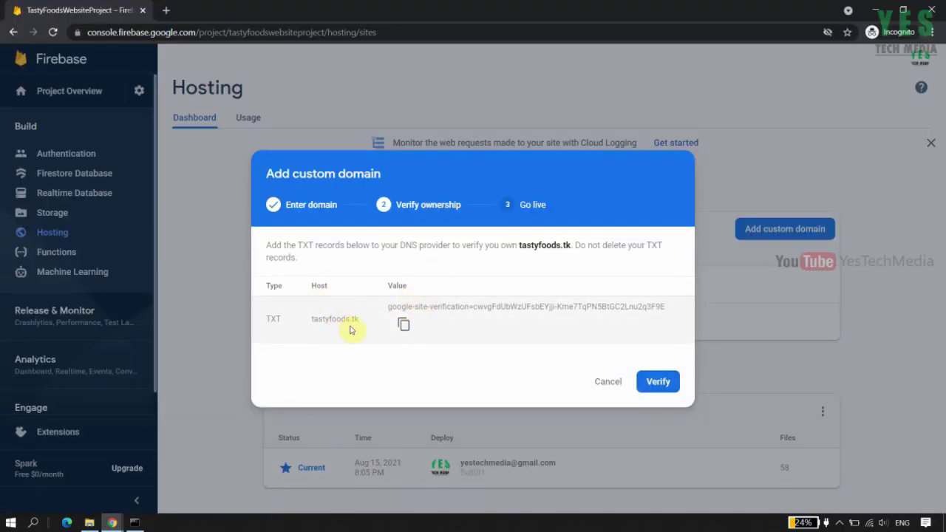
left_click(403, 325)
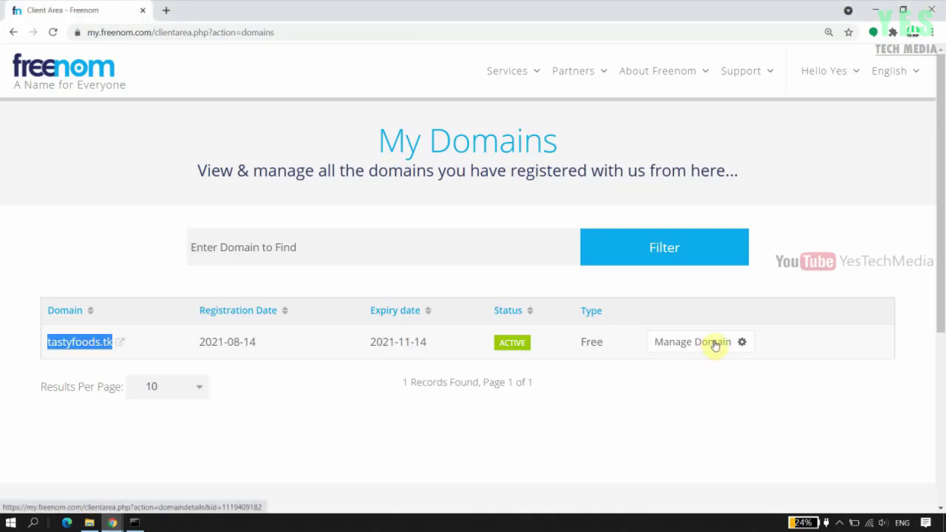
Open the Freenom DNS management of tastyfoods.tk and set the new record's type to TXT.
left_click(676, 347)
left_click(444, 210)
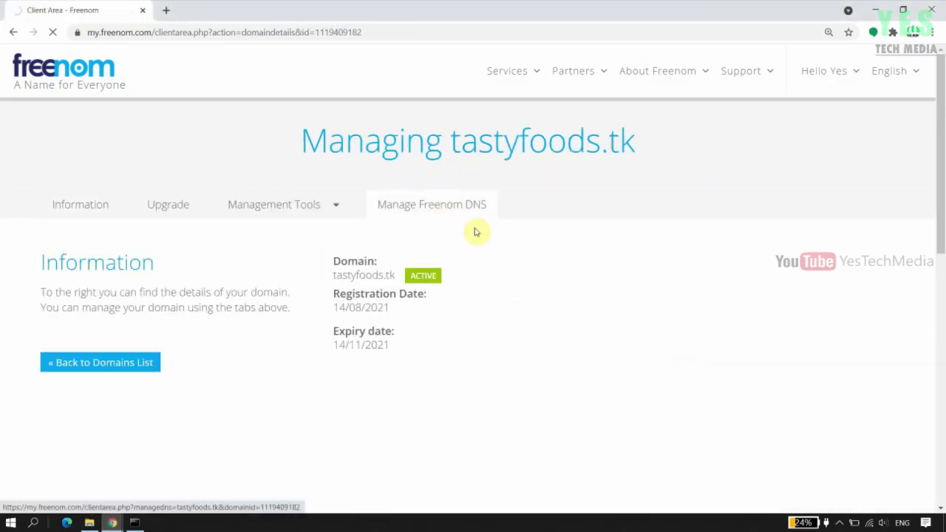
left_click(440, 239)
left_click(392, 368)
Switch to Firebase for the site verification token, then return to Freenom and paste it as the TXT record's target.
mouse_move(145, 515)
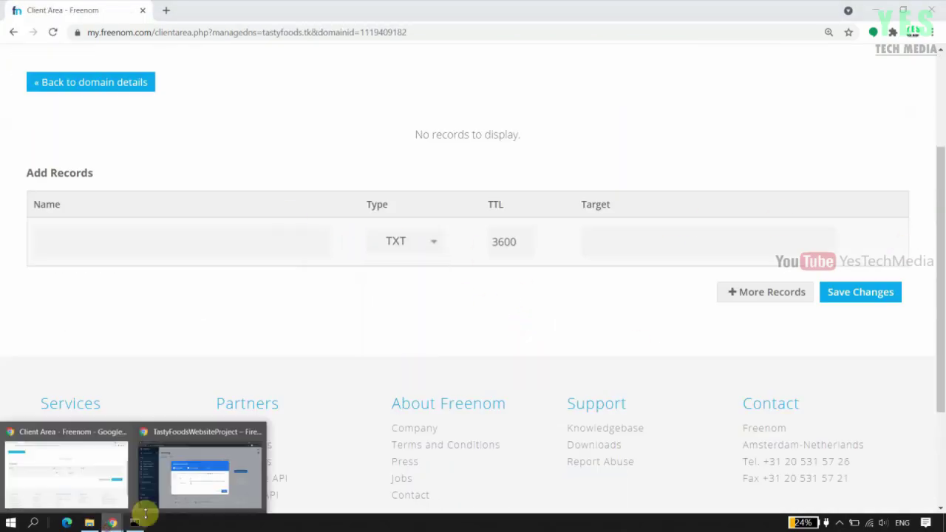
left_click(200, 473)
mouse_move(110, 515)
left_click(66, 473)
left_click(651, 249)
right_click(640, 255)
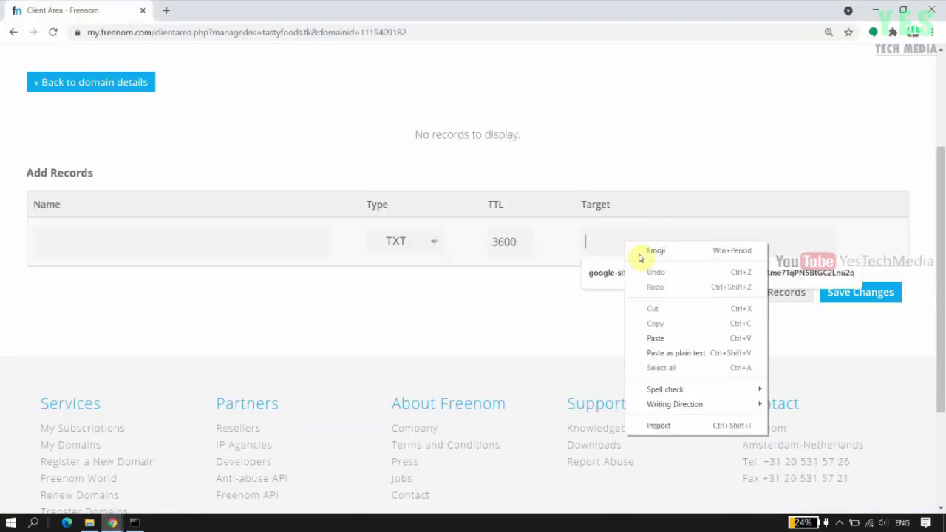
left_click(656, 338)
Copy the TXT verification value from Firebase and open the DNS management of tastyfoods.tk in Freenom.
key("alt+Tab")
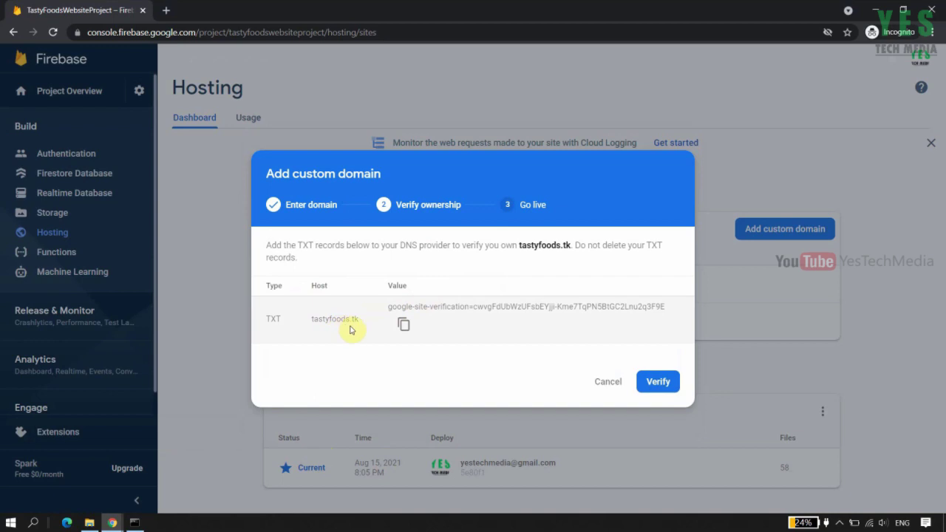
left_click(404, 324)
mouse_move(112, 518)
left_click(67, 473)
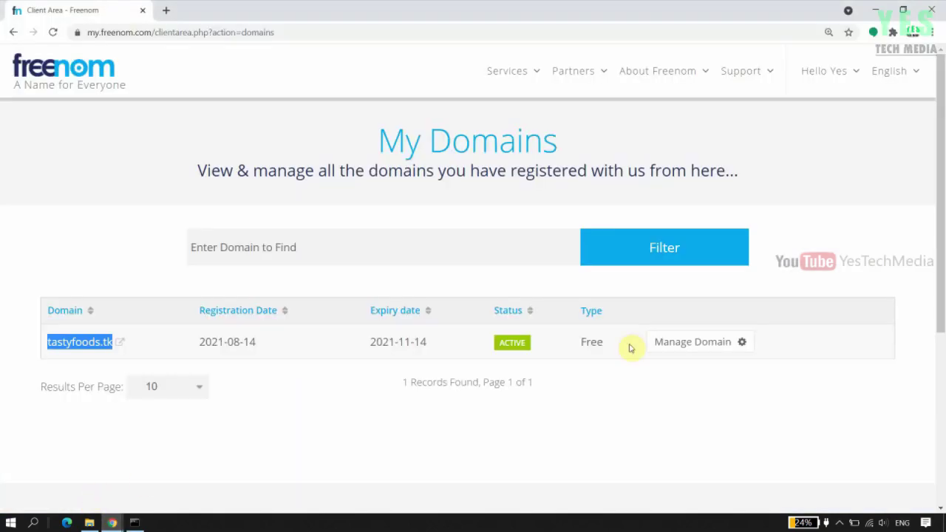
left_click(712, 347)
left_click(448, 208)
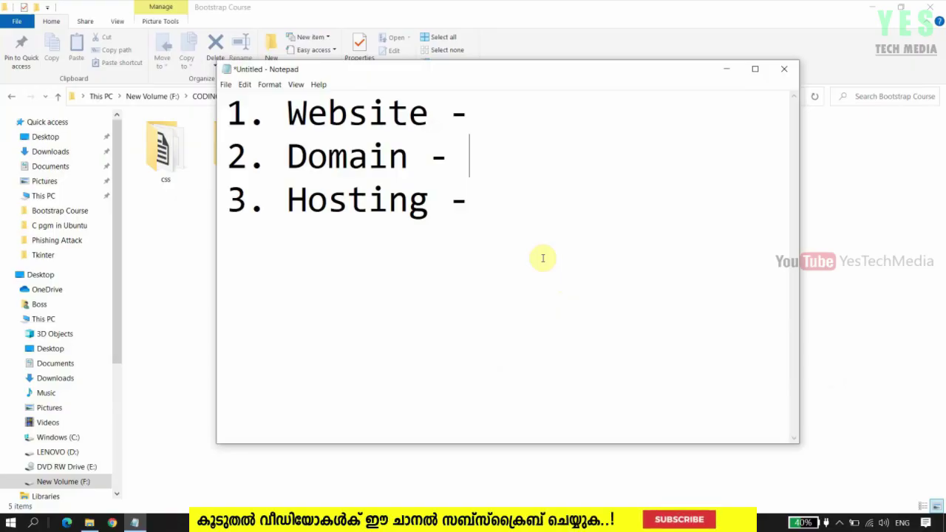
key("Up")
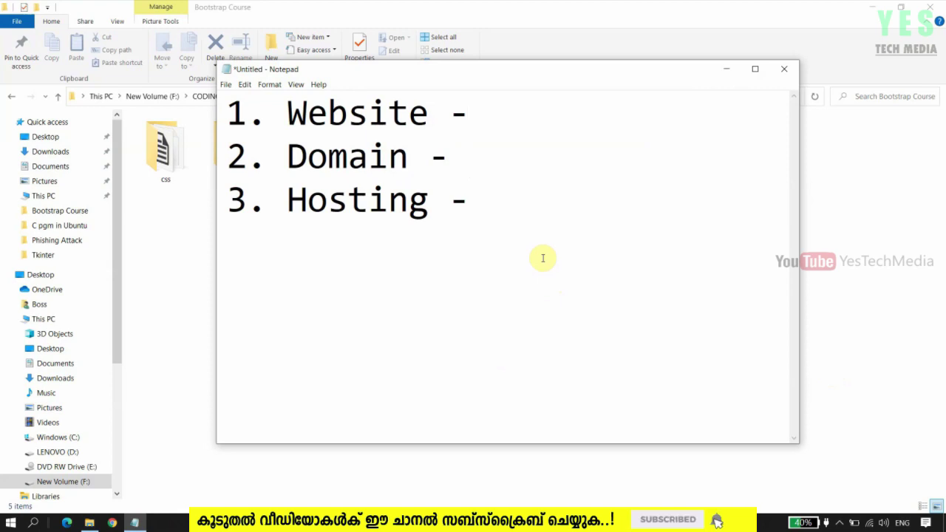
key("Down")
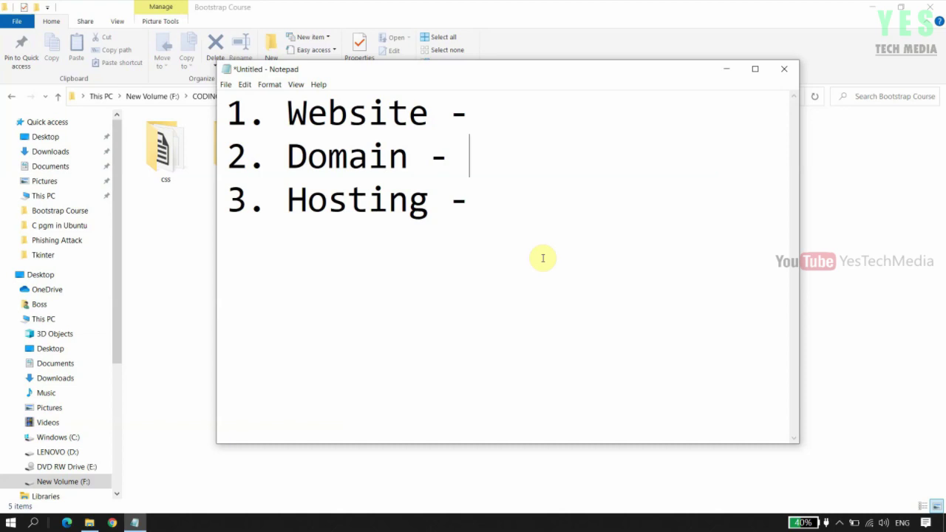
key("Down")
key("Up")
key("Up")
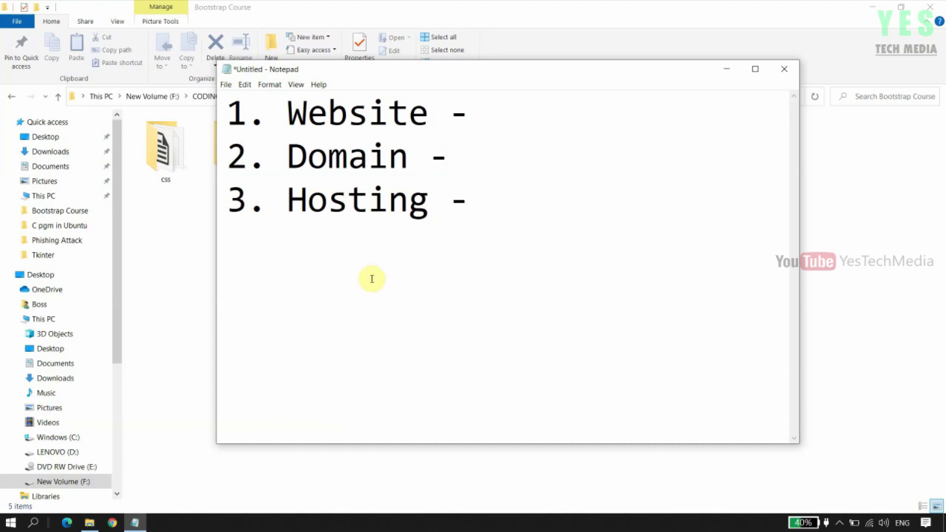
Open the index page from the Bootstrap Course folder in Chrome and examine its carousel, food items and location section.
left_click(185, 275)
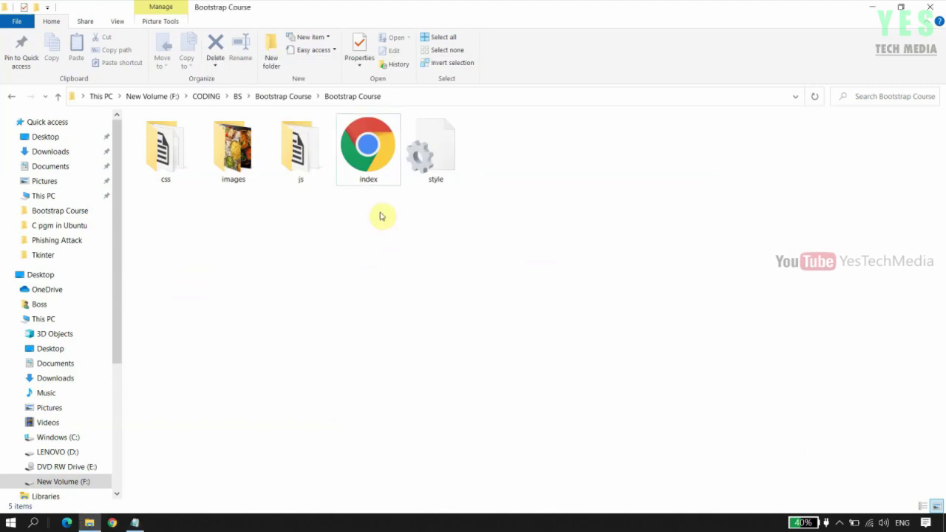
double_click(368, 156)
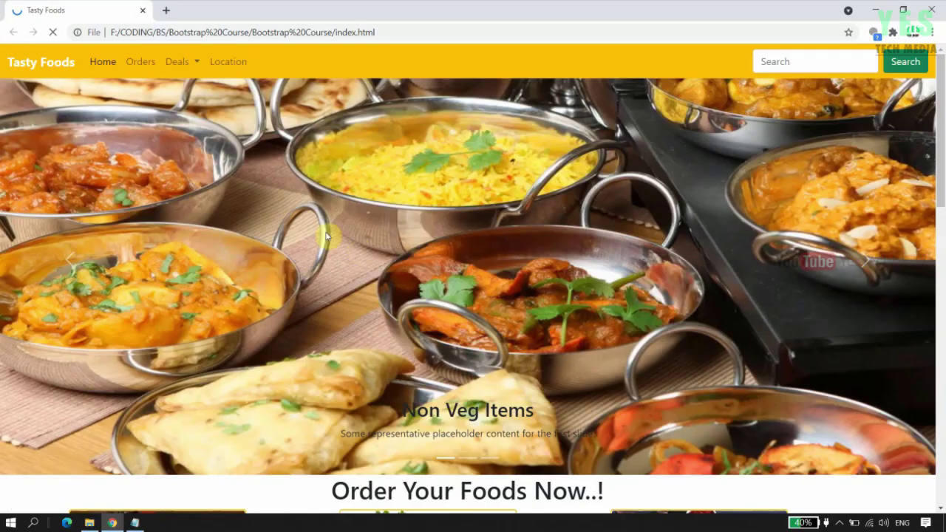
scroll(598, 244, "down", 12)
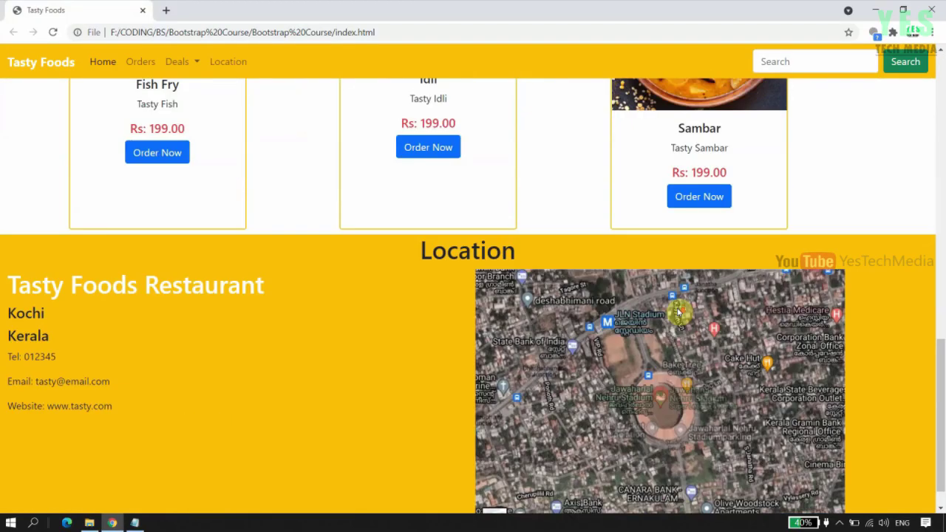
scroll(679, 312, "down", 1)
scroll(739, 288, "up", 12)
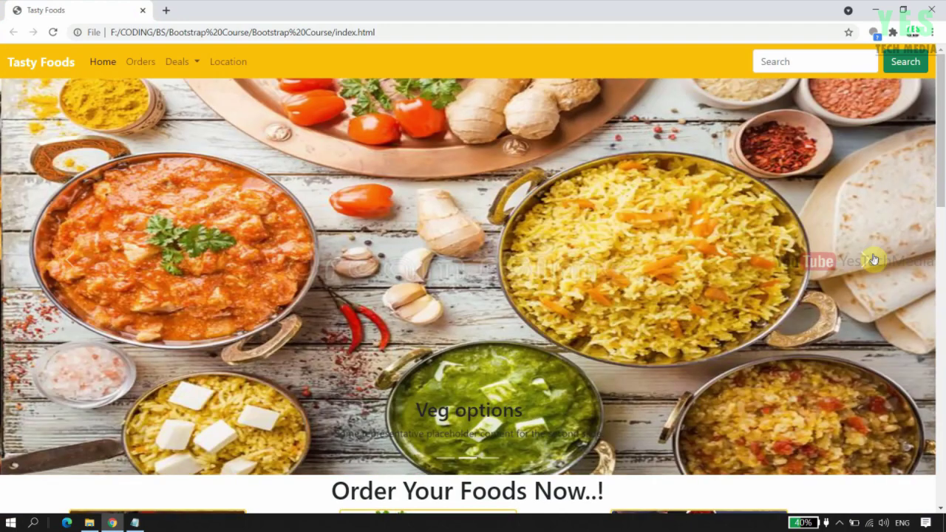
left_click(873, 259)
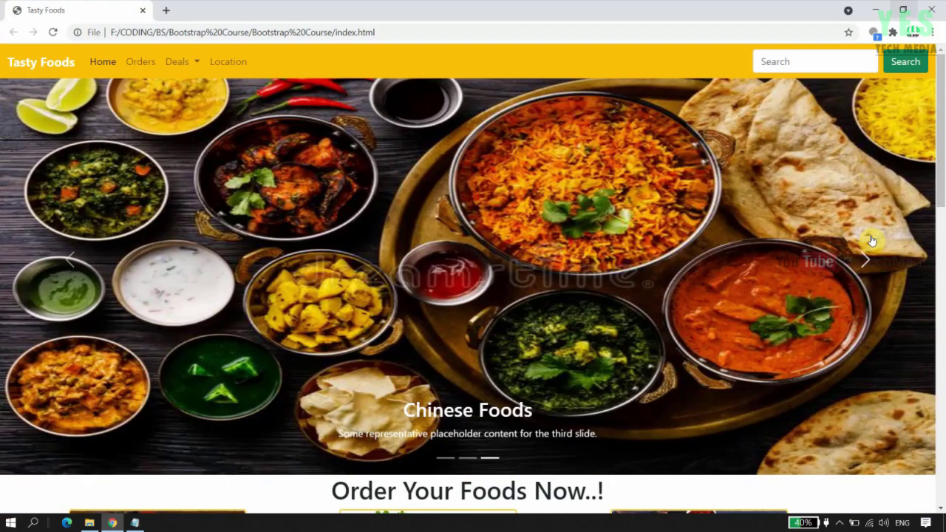
left_click(112, 523)
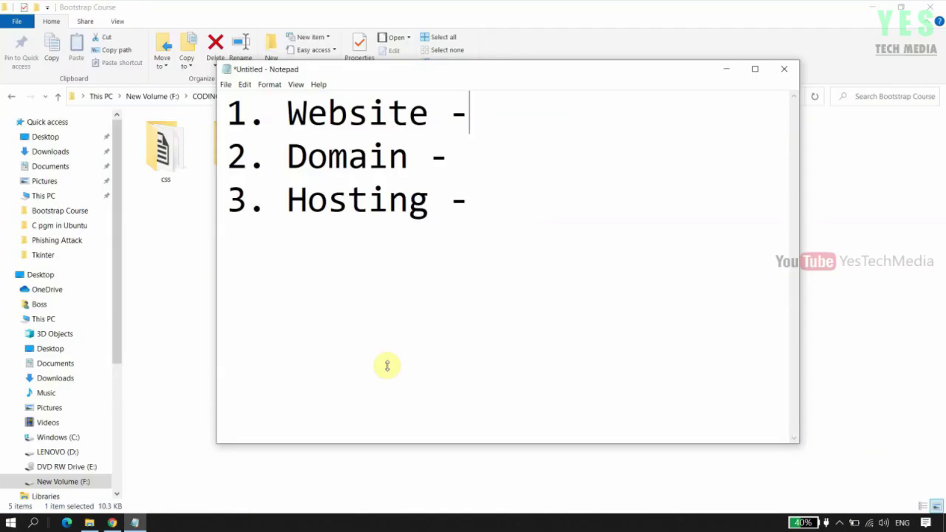
left_click(462, 165)
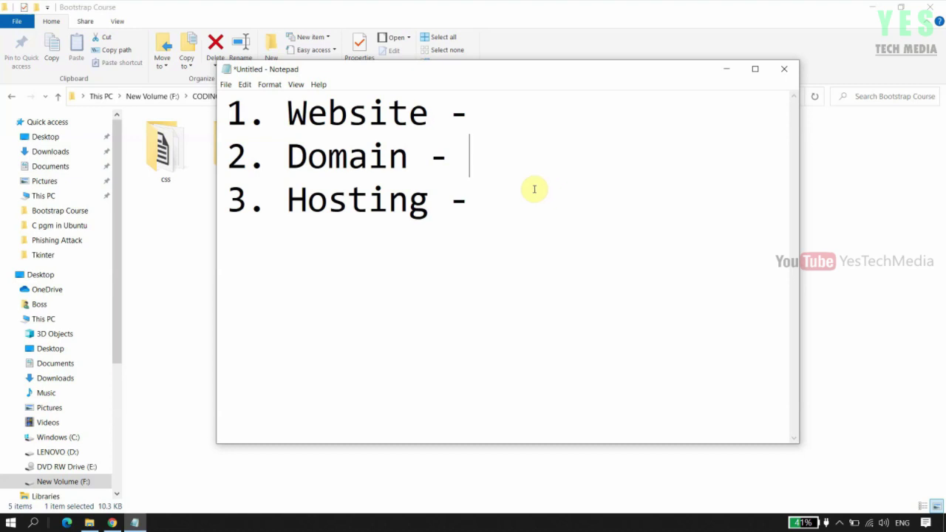
left_click(499, 201)
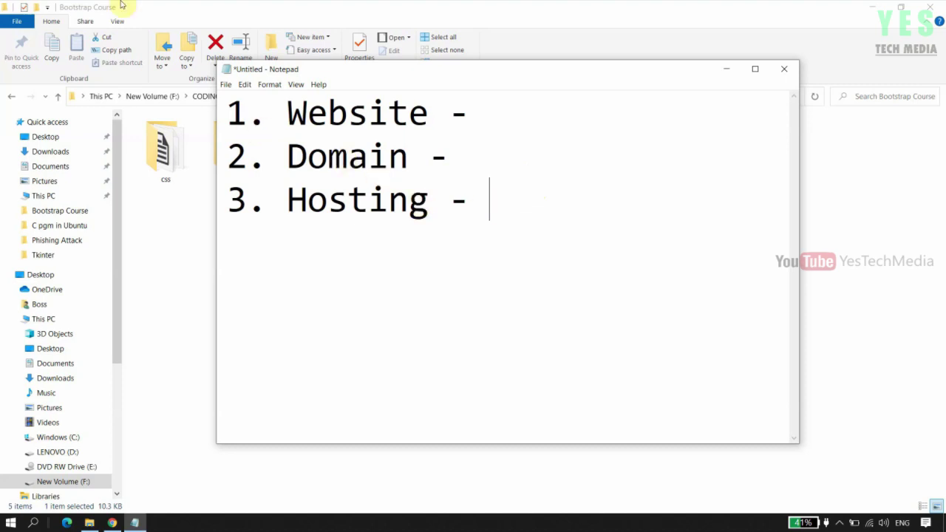
left_click(488, 116)
left_click_drag(488, 117, 230, 112)
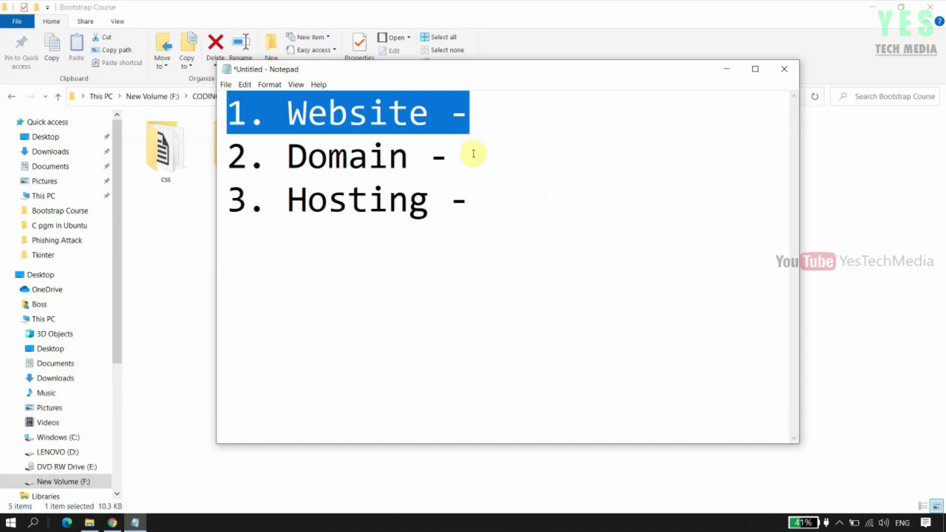
left_click_drag(481, 161, 91, 160)
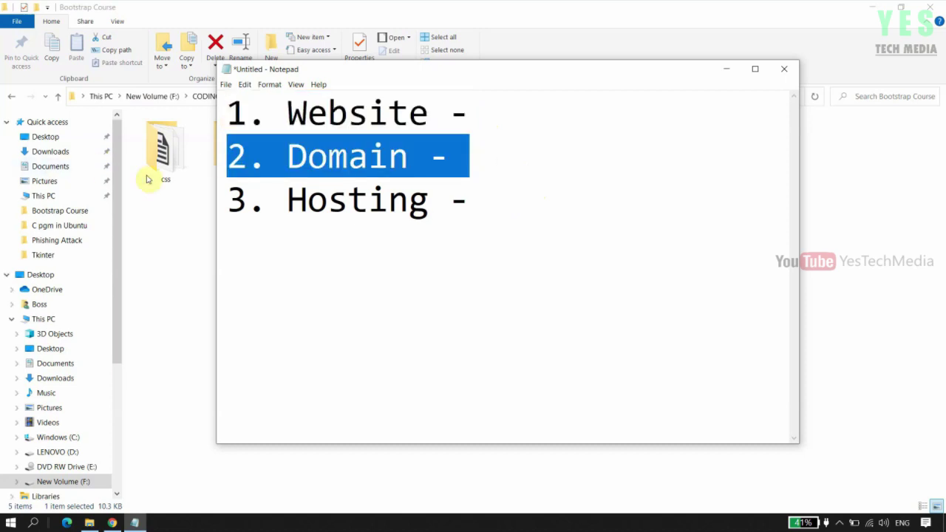
Complete the Notepad list with "freenom" for Domain and "Firebase" for Hosting.
left_click(480, 162)
type("fr")
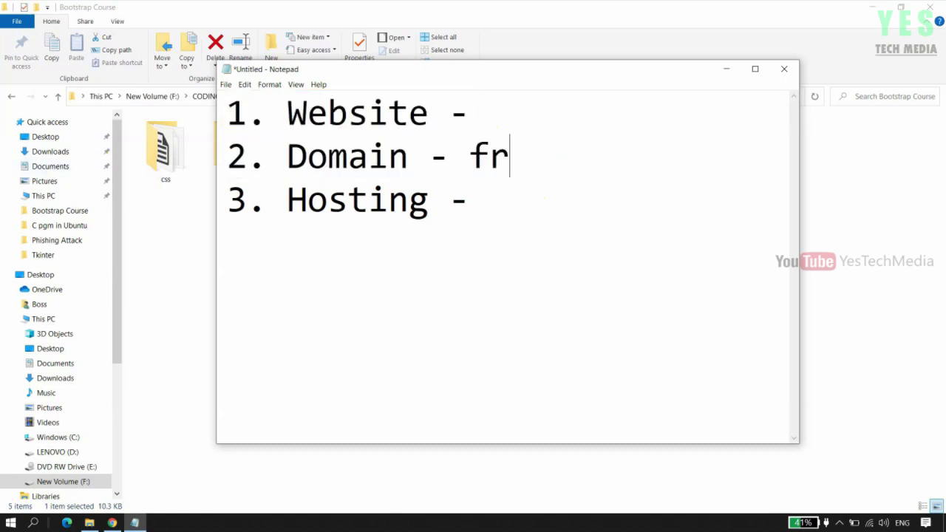
type("eenom")
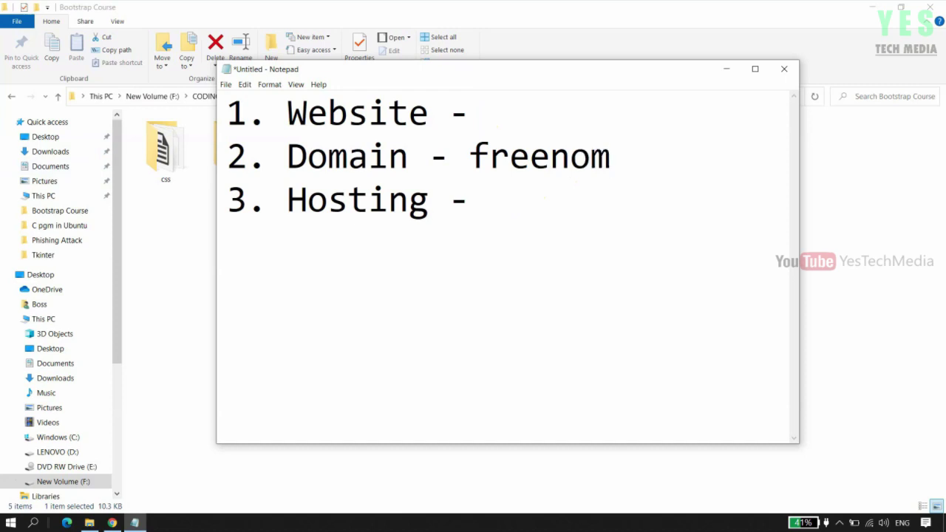
key("Down")
type("Firebase")
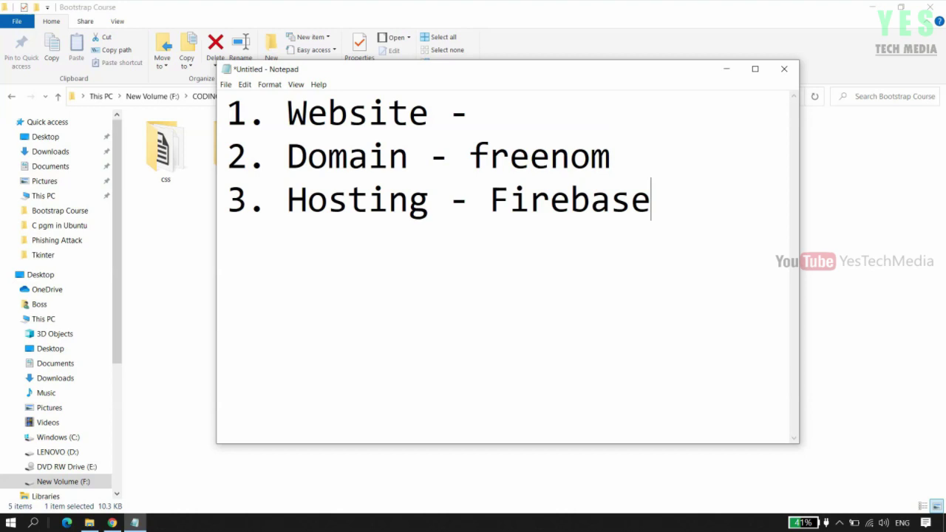
key("Up")
key("Down")
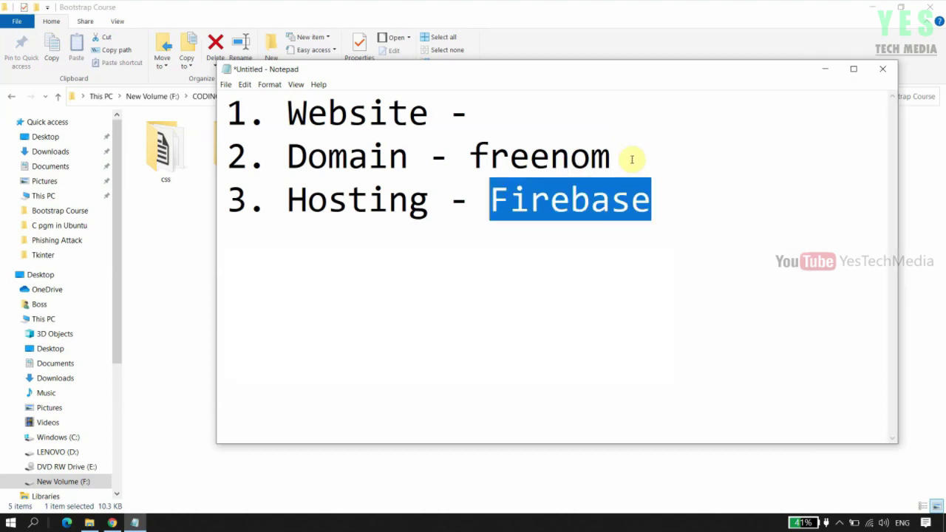
left_click_drag(613, 159, 172, 157)
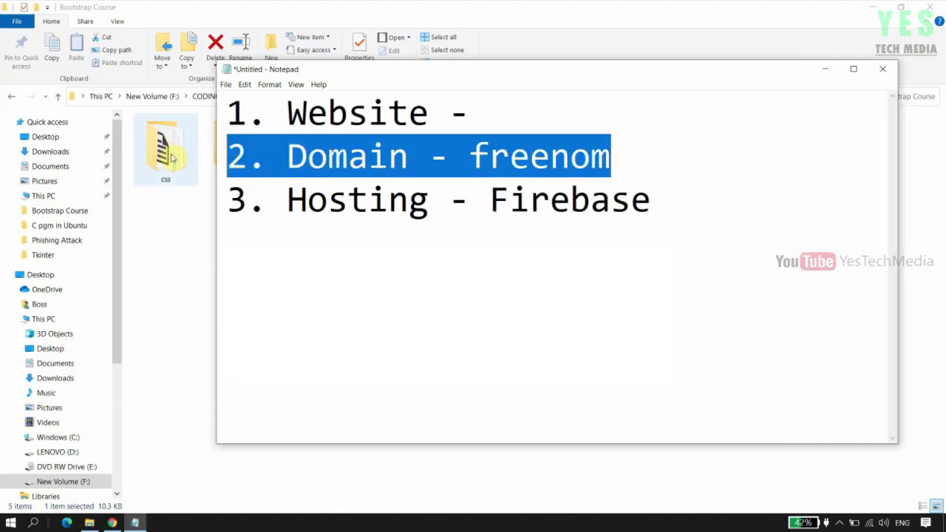
Switch to Chrome, search Google for "freenom" and open the Freenom website.
left_click(825, 69)
left_click(111, 523)
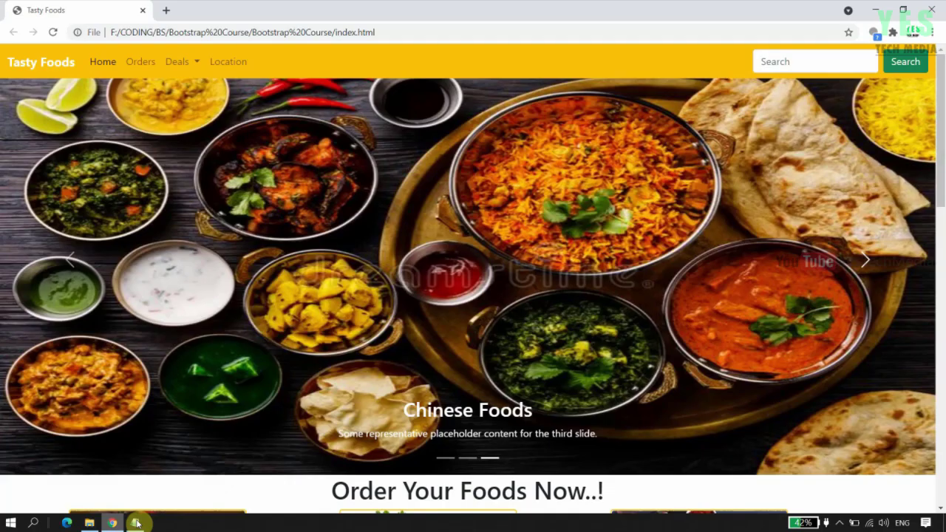
key("ctrl+n")
left_click(72, 51)
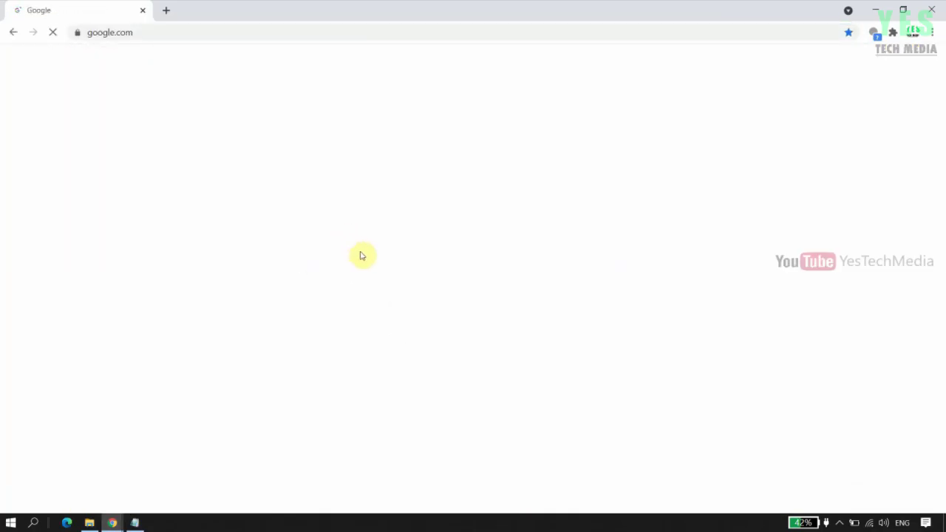
type("free")
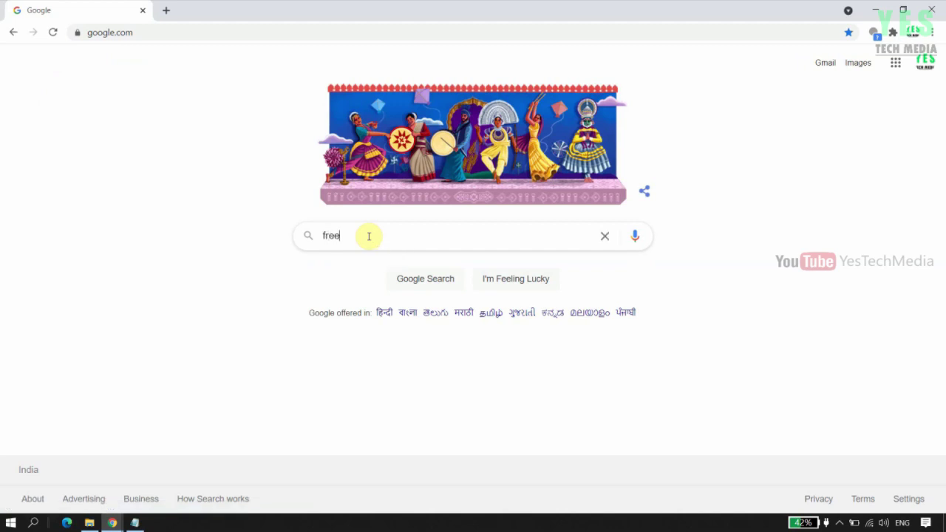
type("nom")
key("Return")
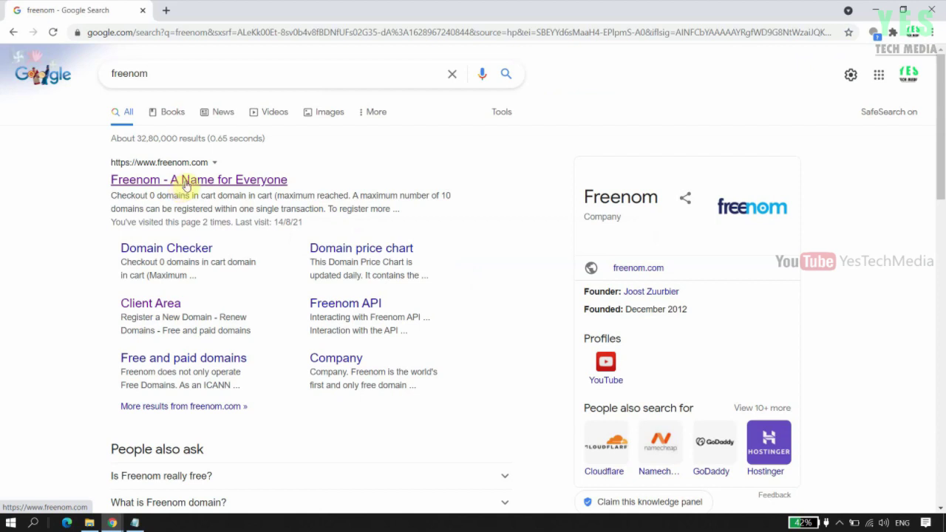
left_click(186, 182)
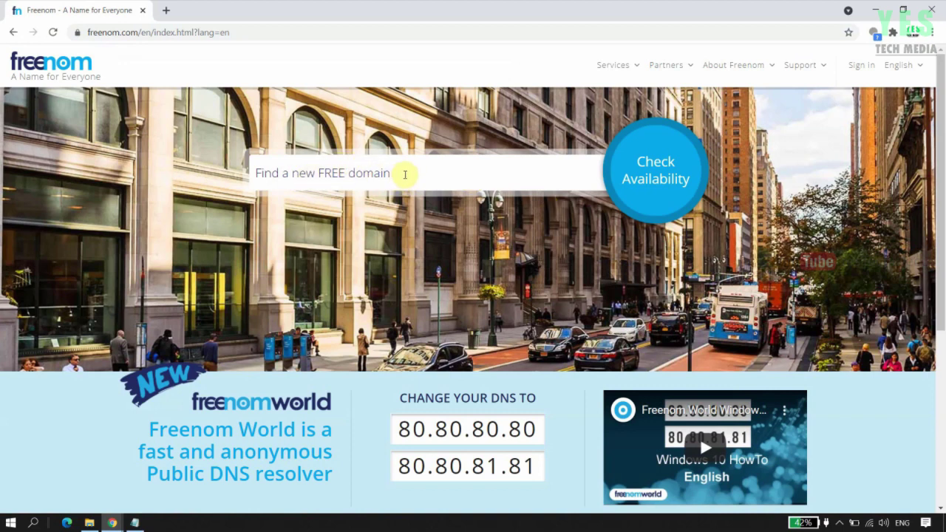
Check the availability of the domain name "tastyfoods" and view the free domain extensions offered.
type("tastyf")
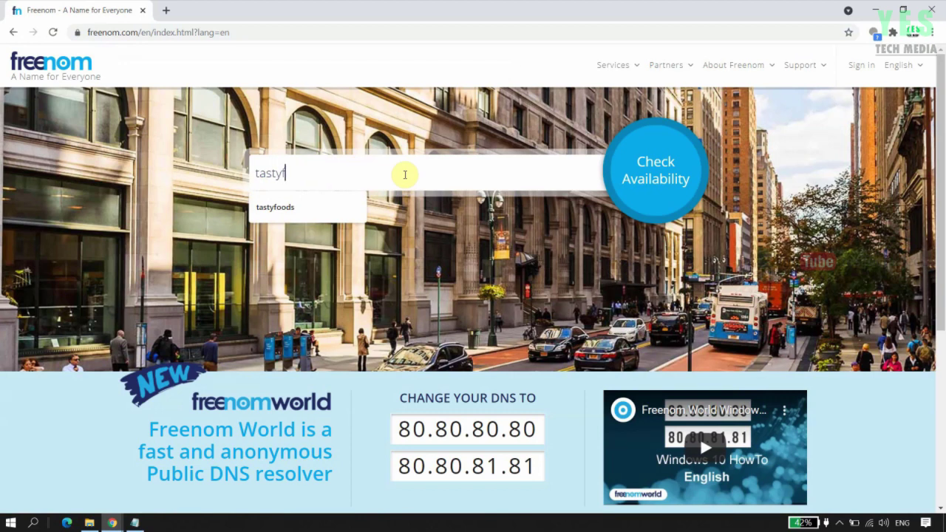
type("oods")
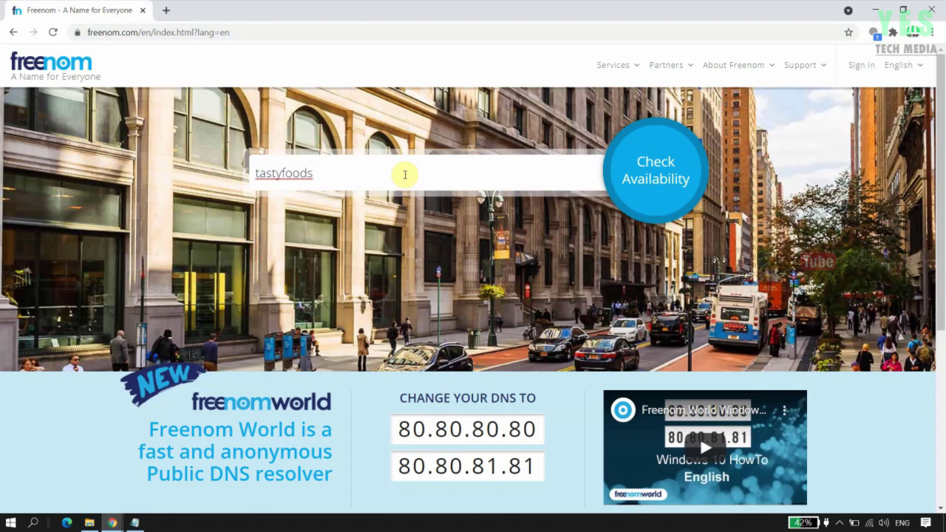
left_click(670, 192)
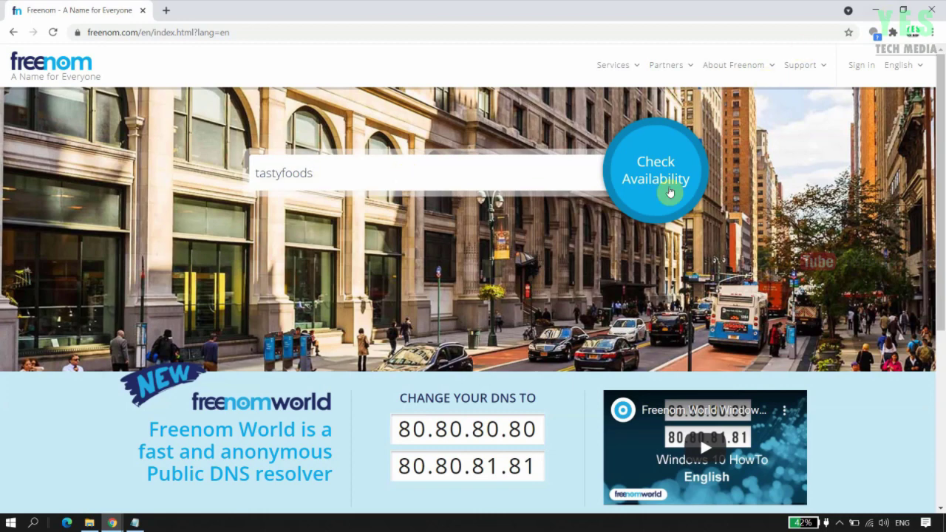
scroll(296, 281, "down", 1)
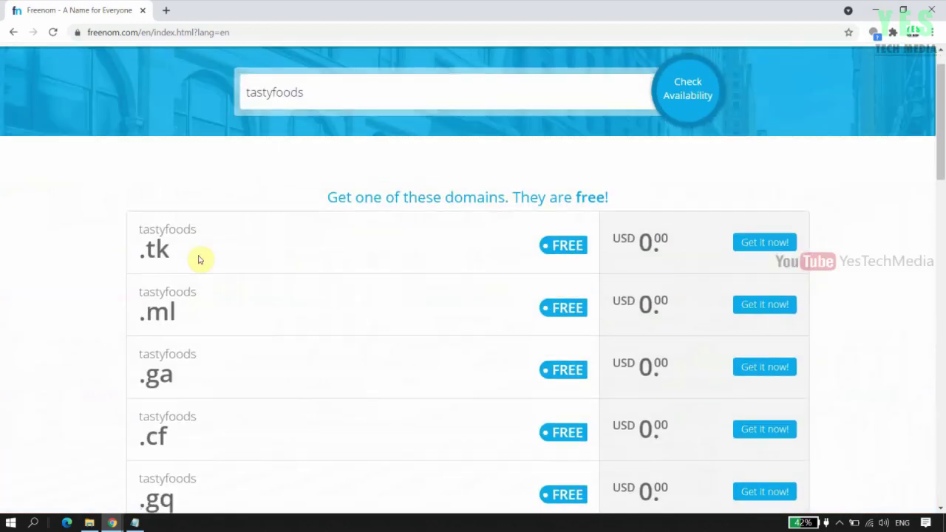
Compare the prices of the free and cost price domain extensions offered for tastyfoods.
scroll(199, 244, "down", 1)
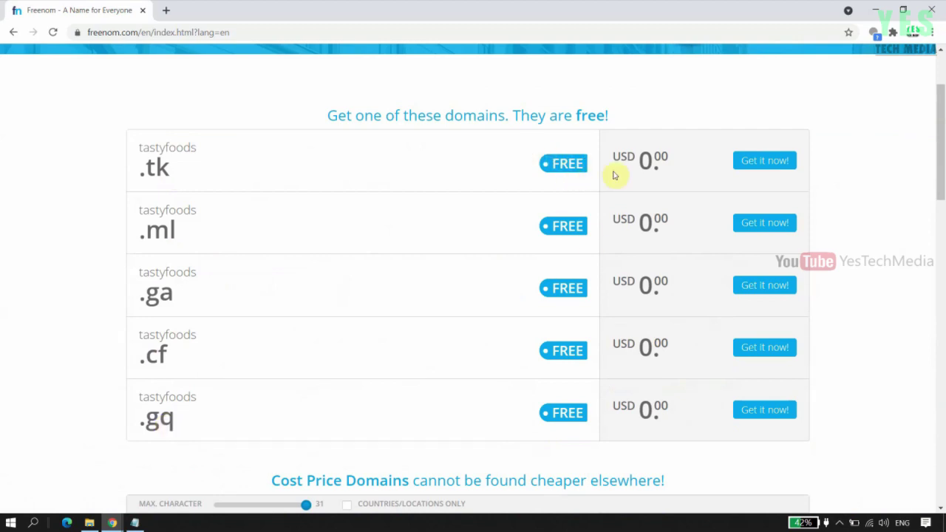
scroll(506, 314, "down", 1)
scroll(508, 256, "down", 1)
scroll(481, 249, "down", 1)
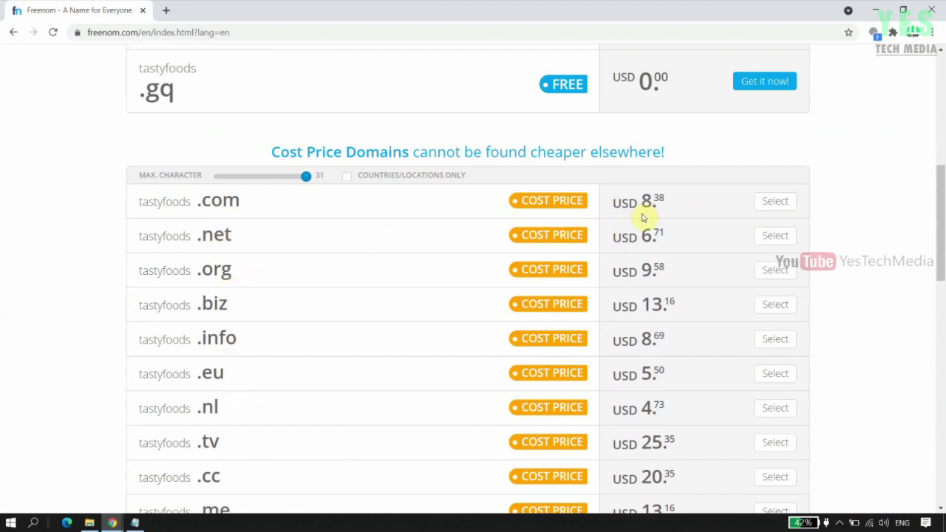
scroll(722, 369, "up", 5)
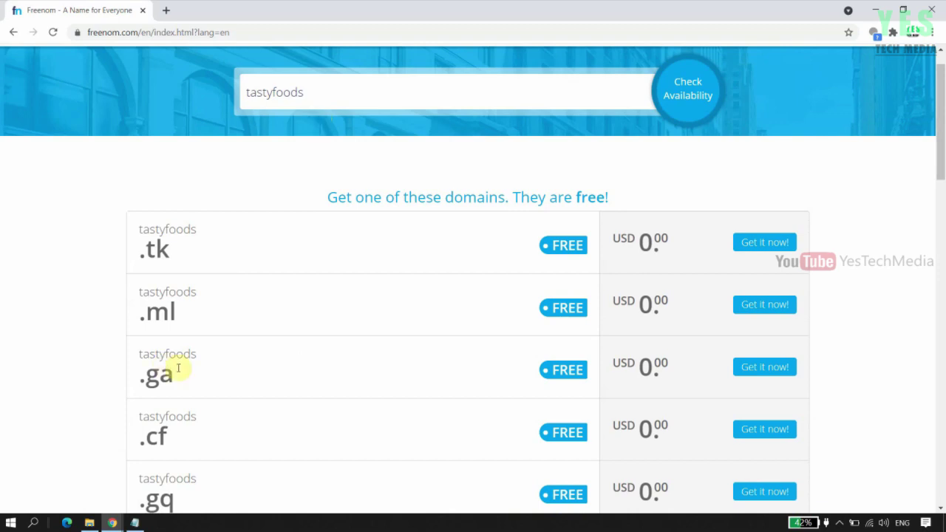
scroll(177, 372, "down", 1)
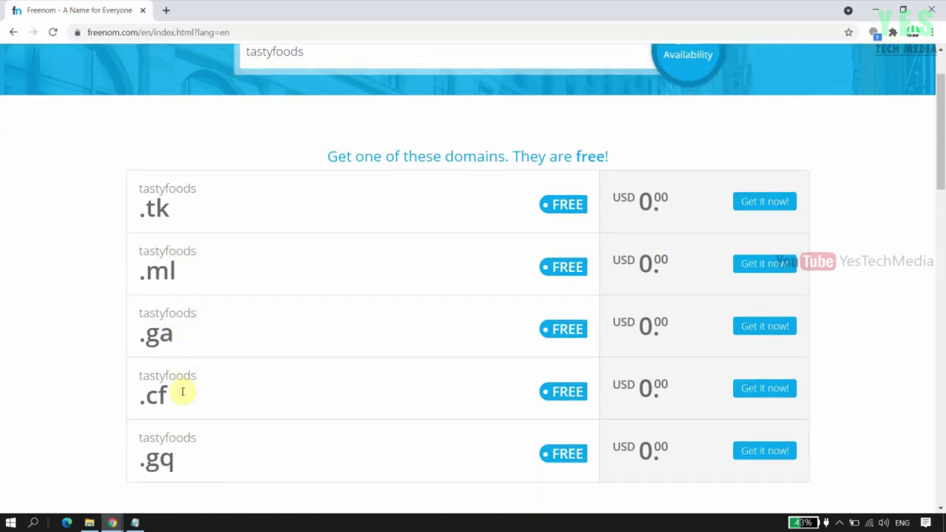
scroll(288, 419, "up", 1)
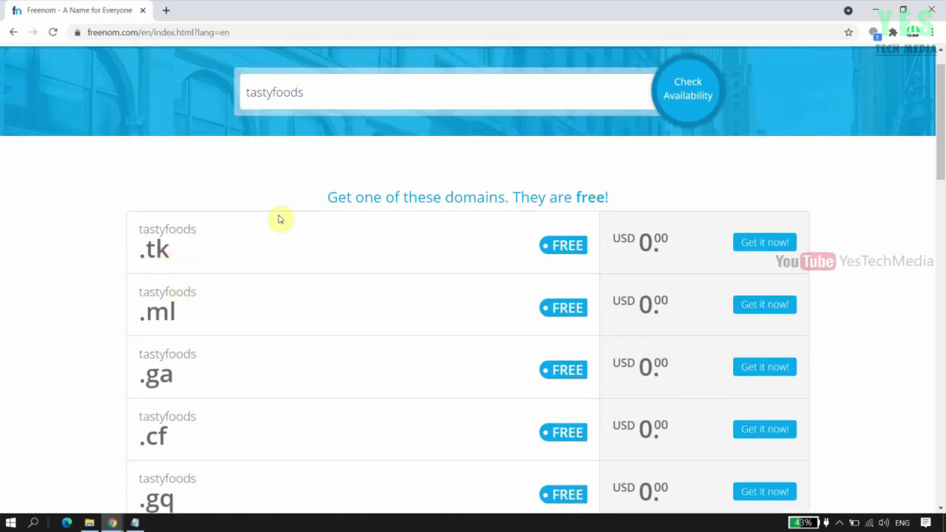
Check the availability of the full domain name "tastyfoods.tk".
scroll(274, 218, "up", 1)
left_click(363, 130)
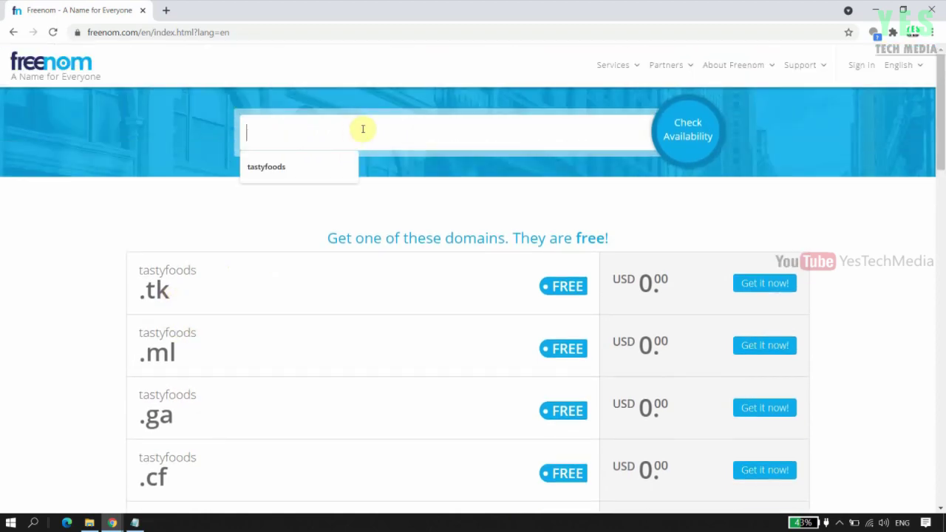
left_click(291, 169)
type(".")
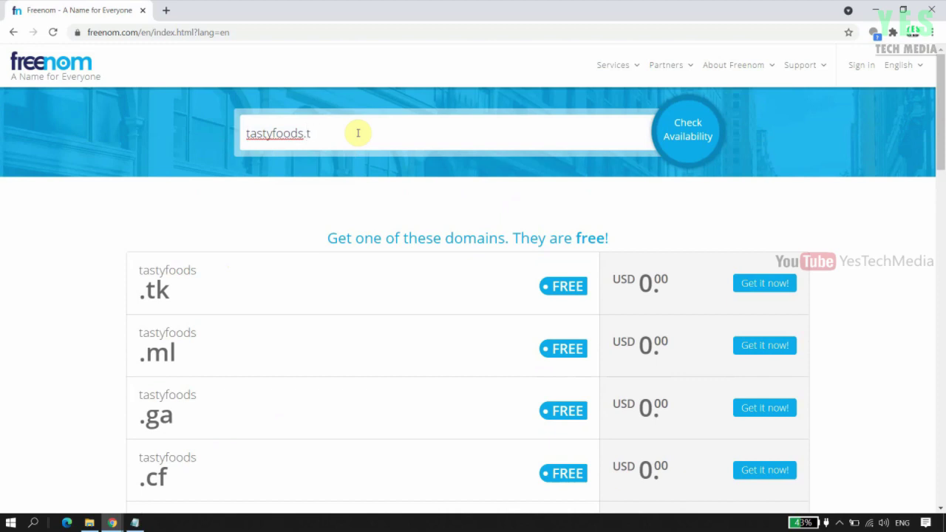
type("tk")
scroll(222, 333, "down", 2)
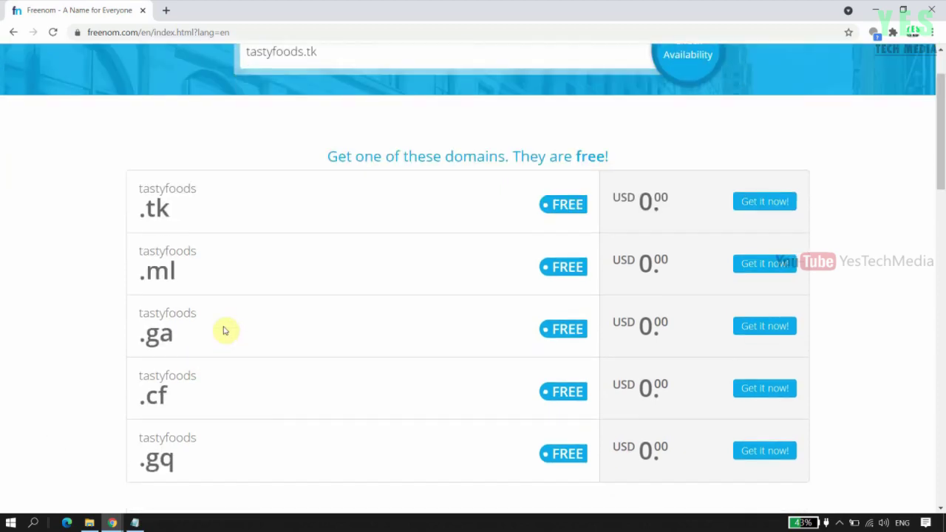
scroll(306, 165, "up", 2)
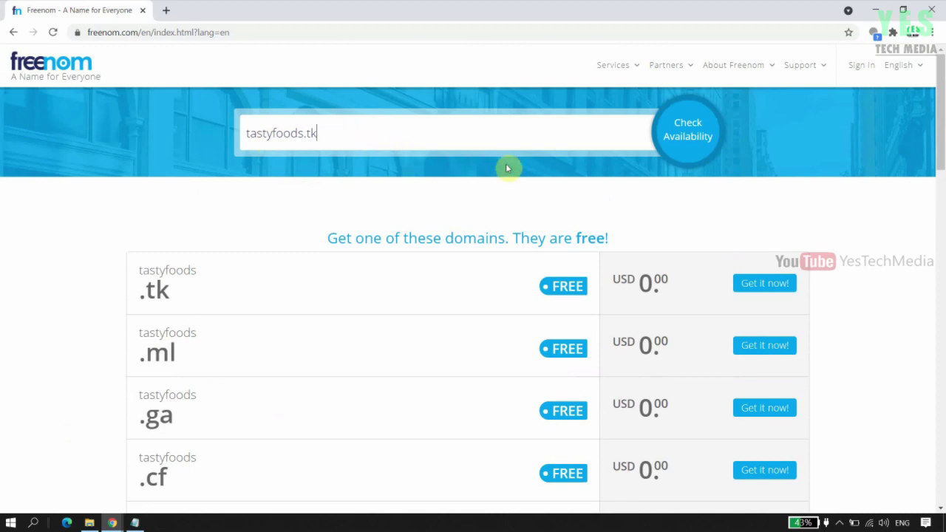
left_click(701, 141)
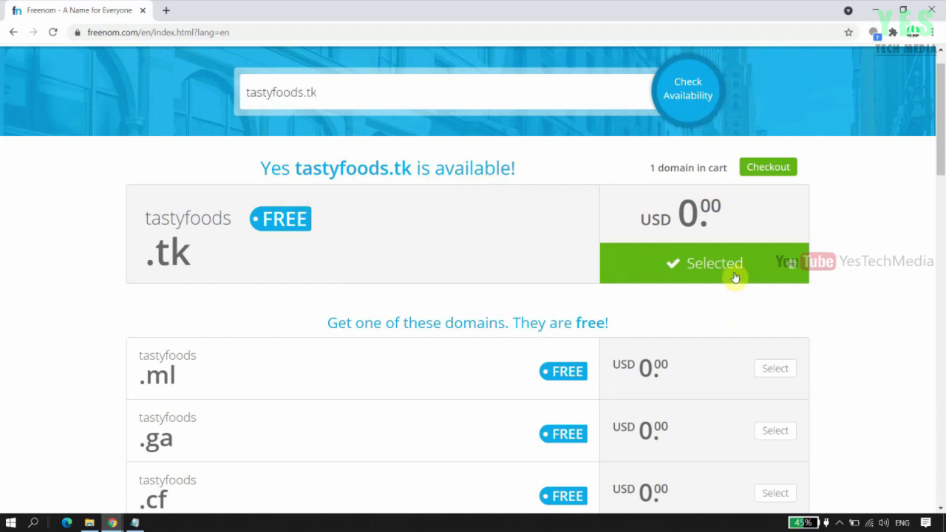
Check out tastyfoods.tk with the period 3 Months @ FREE and continue to the order review.
left_click(771, 170)
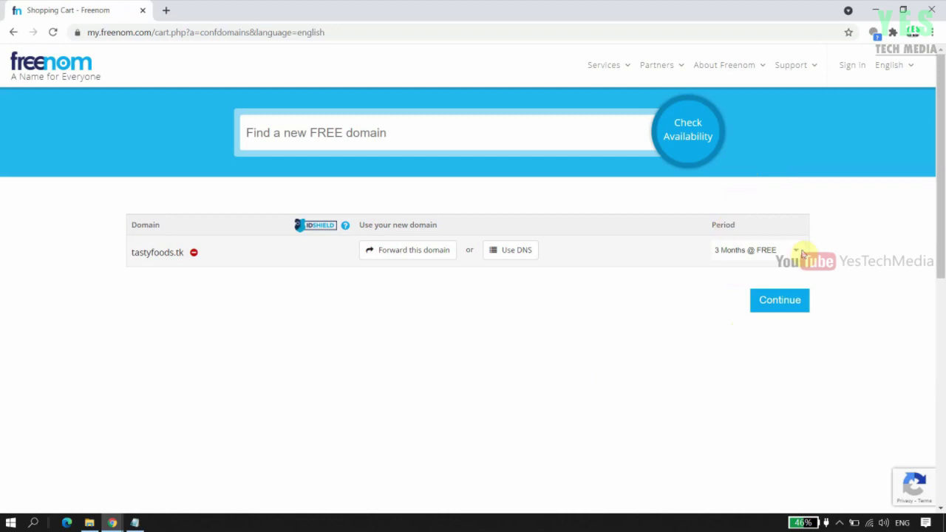
left_click(797, 254)
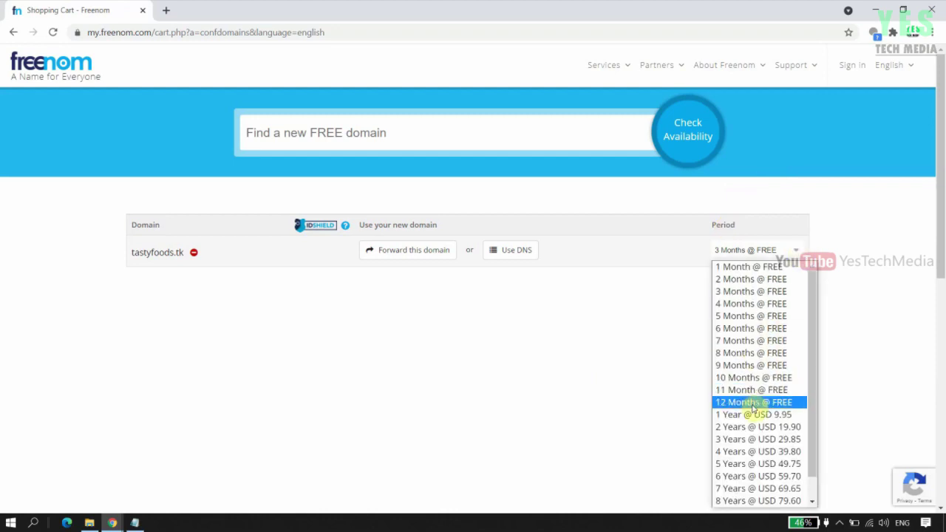
left_click(747, 292)
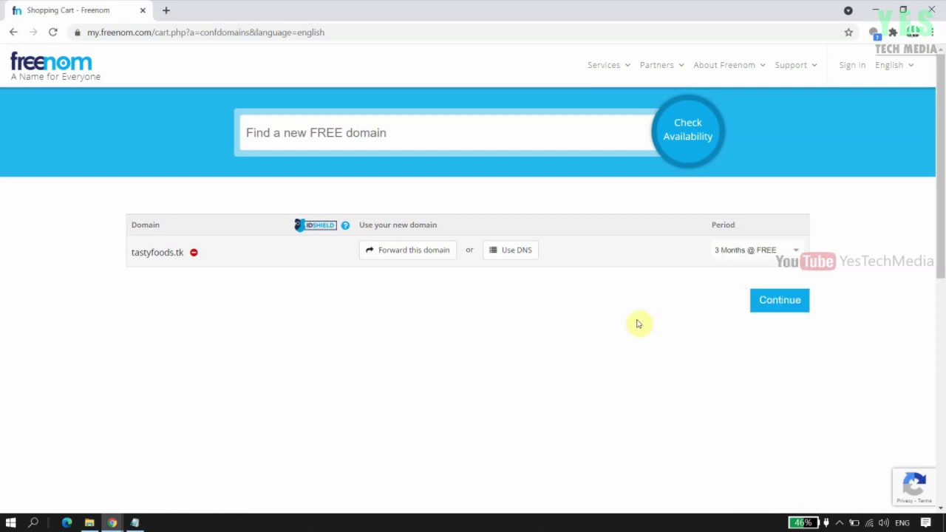
left_click(781, 304)
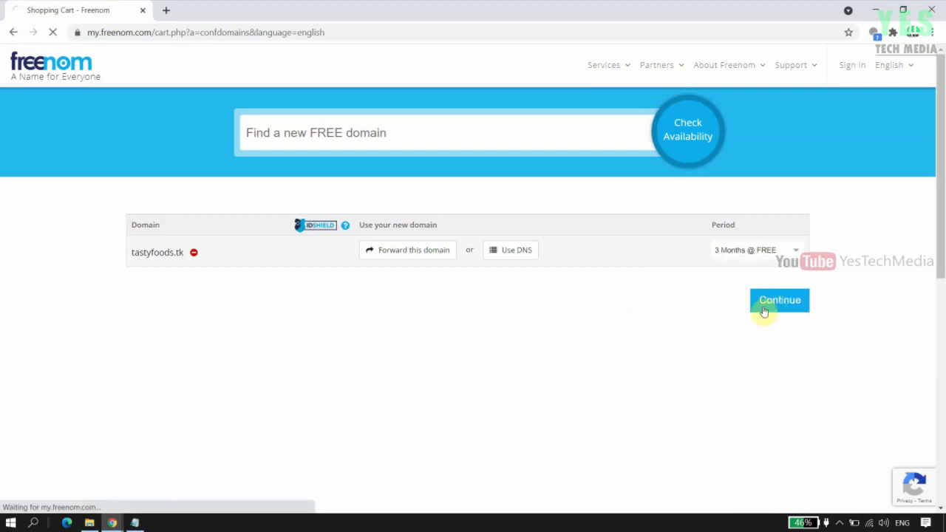
Use Google sign-in for the order and confirm the e-mail address through the link in Freenom's verification message in Gmail.
scroll(725, 374, "down", 2)
scroll(362, 323, "up", 1)
scroll(363, 323, "up", 1)
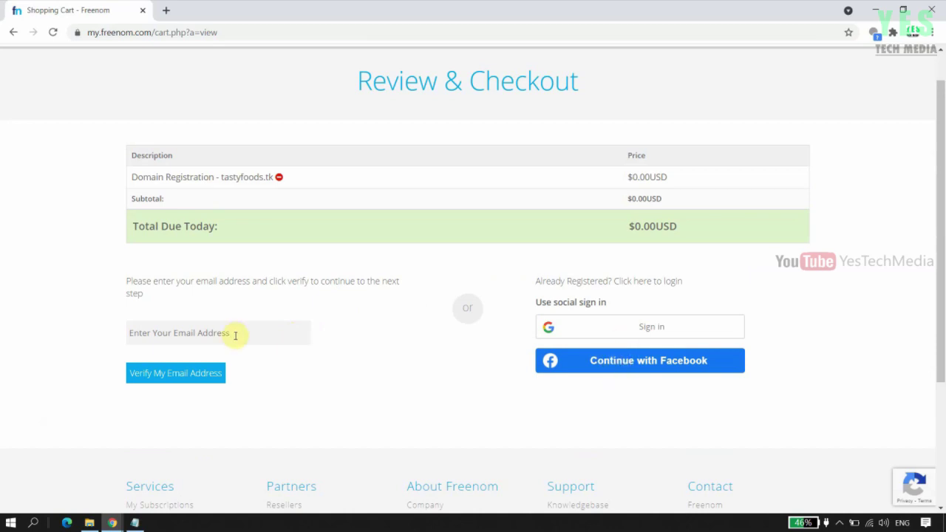
left_click(630, 334)
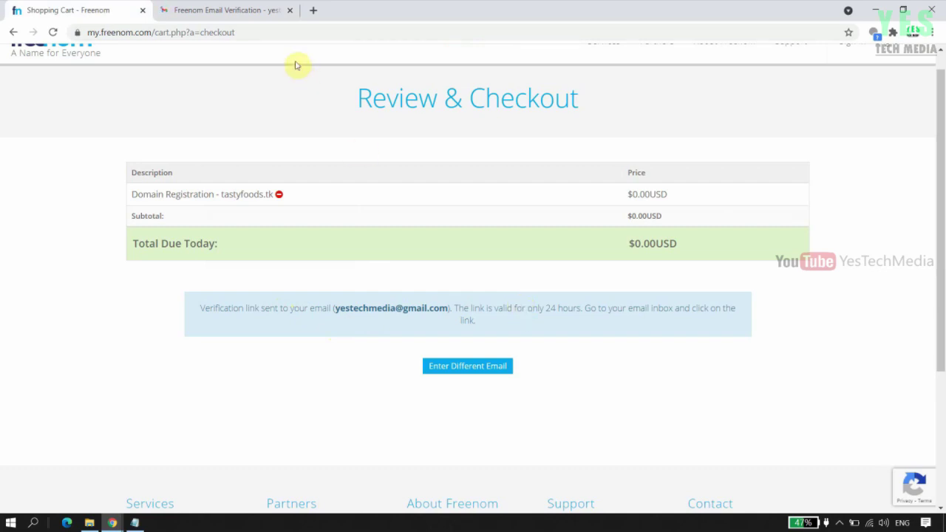
key("ctrl+Tab")
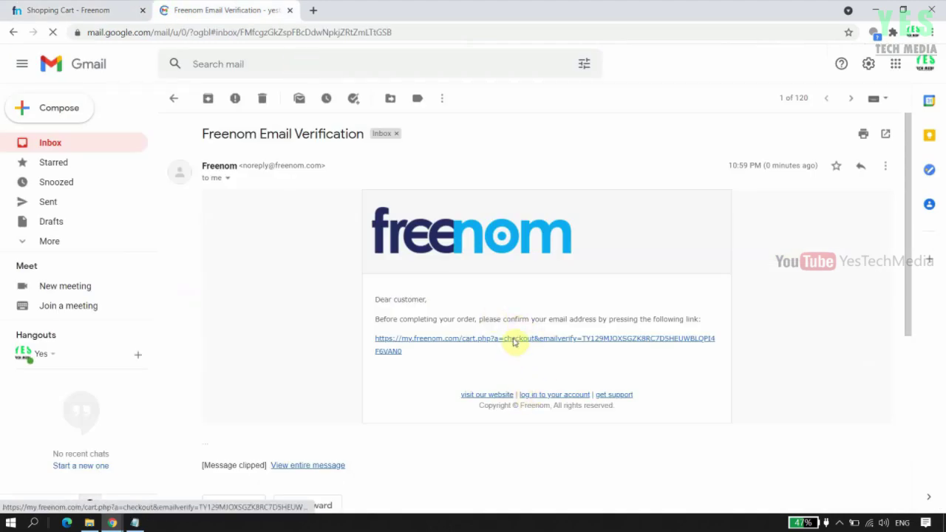
left_click(515, 342)
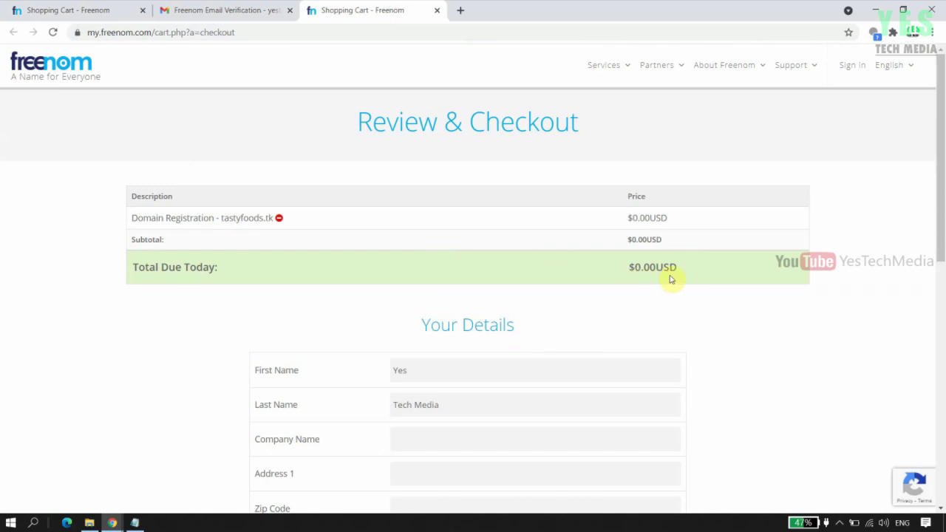
Review the customer details form, agree to the Terms & Conditions and complete the tastyfoods.tk order.
scroll(473, 190, "down", 3)
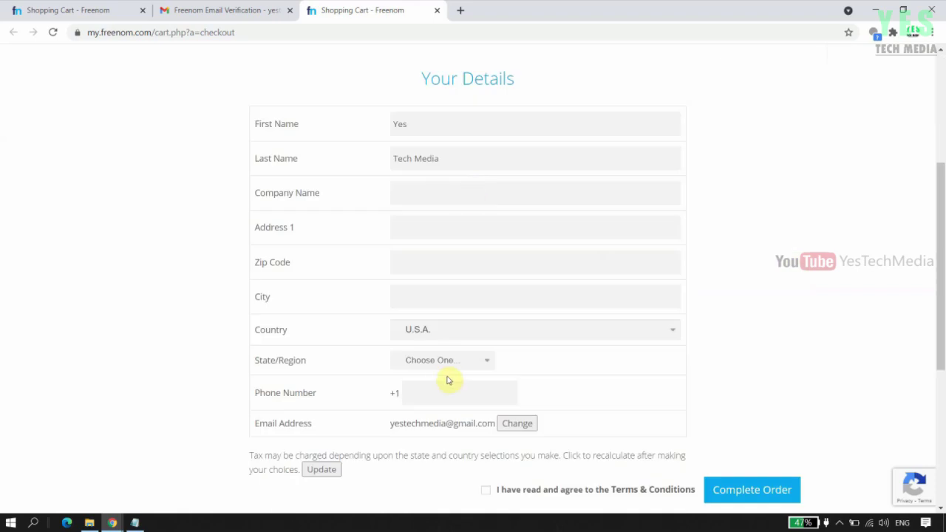
scroll(598, 399, "down", 2)
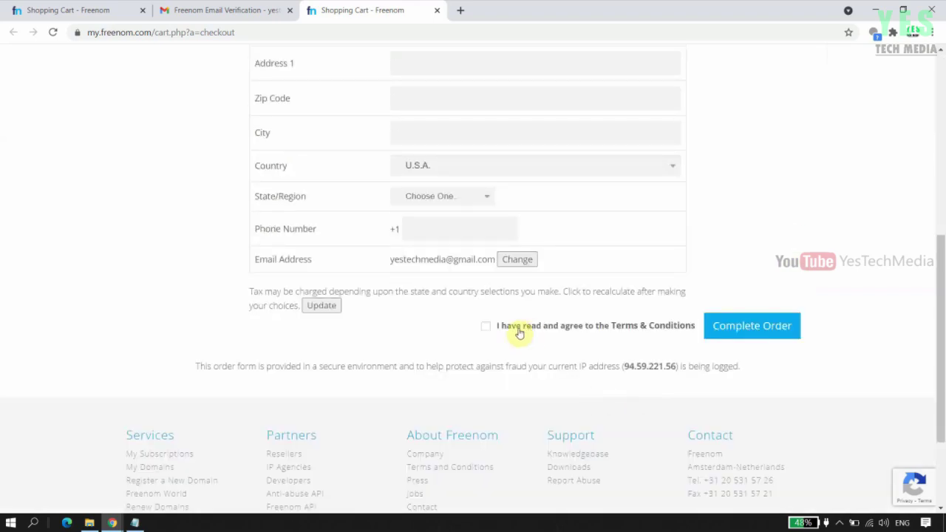
left_click(488, 326)
left_click(793, 338)
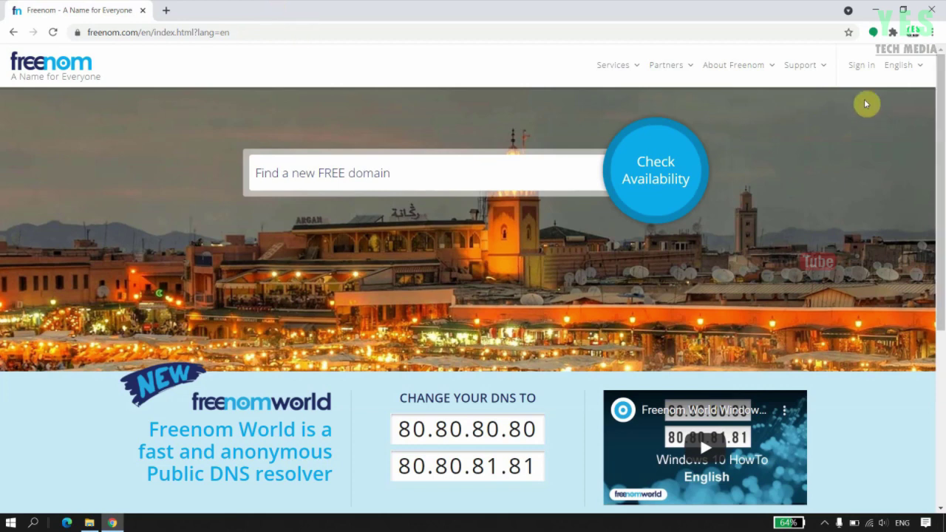
Sign in to Freenom with the Google account and open the My Domains list.
left_click(855, 71)
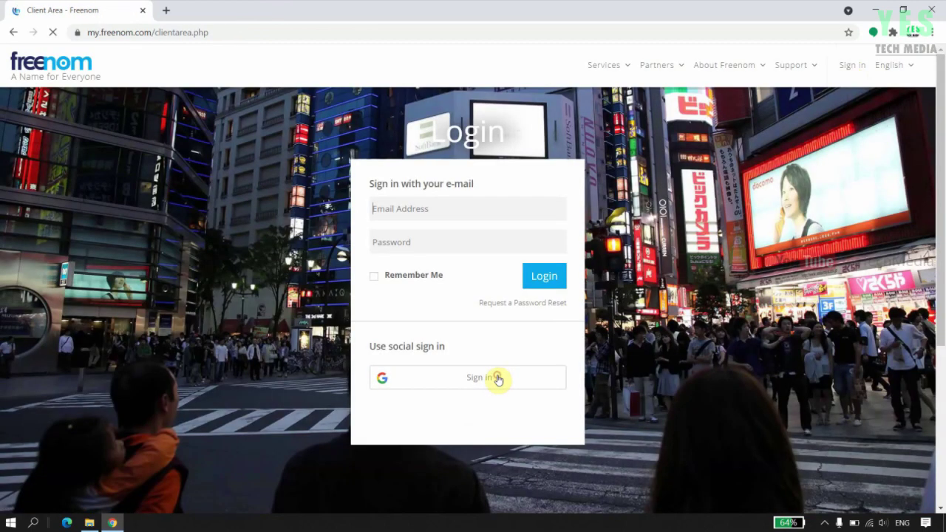
left_click(499, 379)
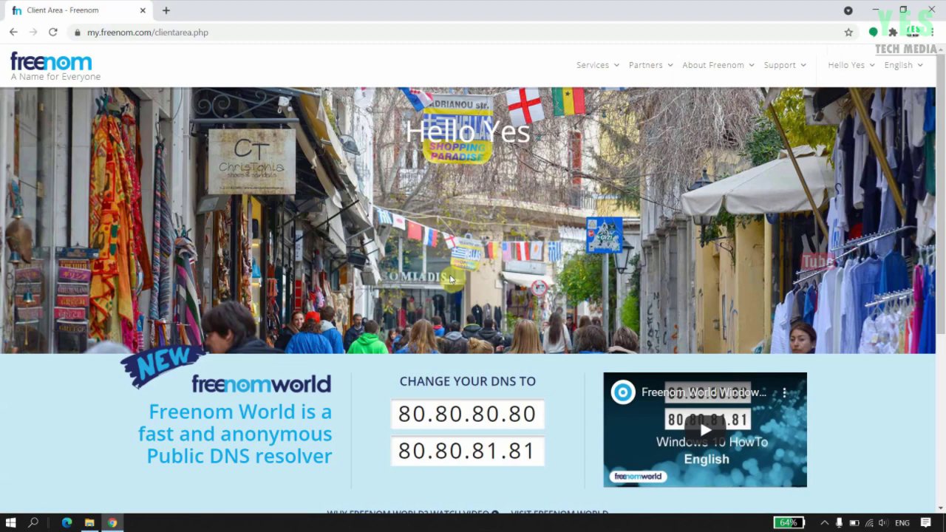
left_click(611, 74)
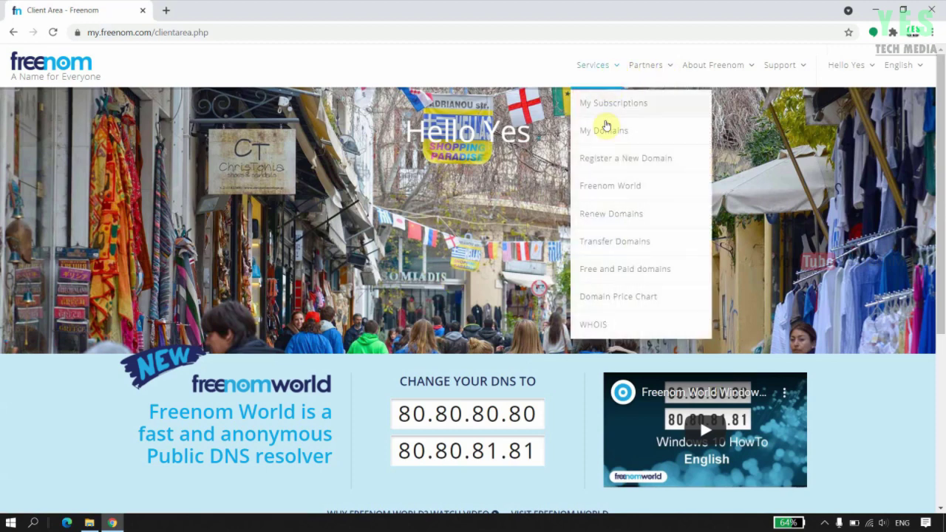
left_click(607, 133)
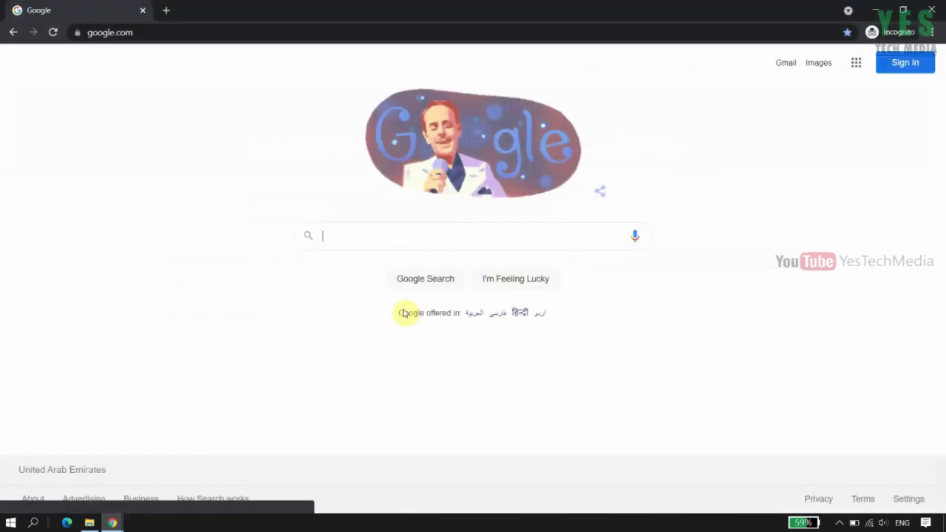
Search Google for "firebas" in an incognito window and open the official Firebase website.
type("fire")
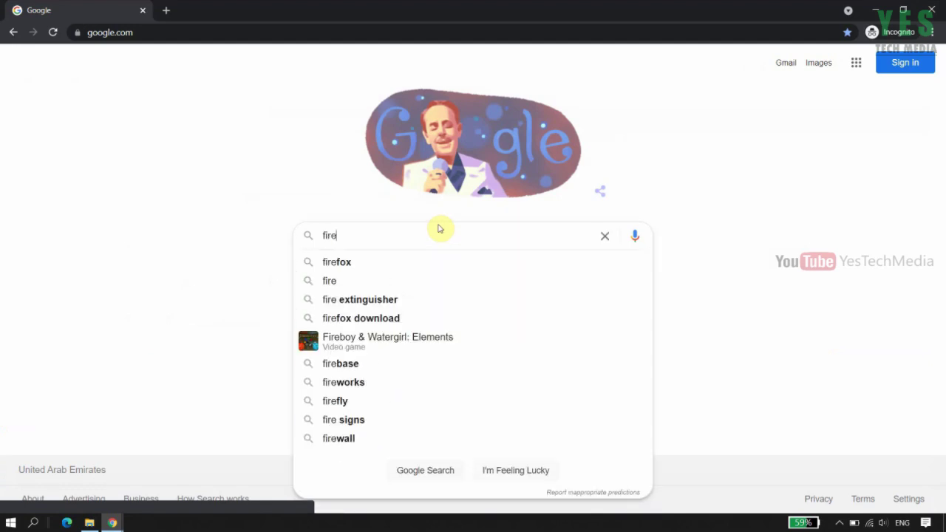
type("bas")
key("Return")
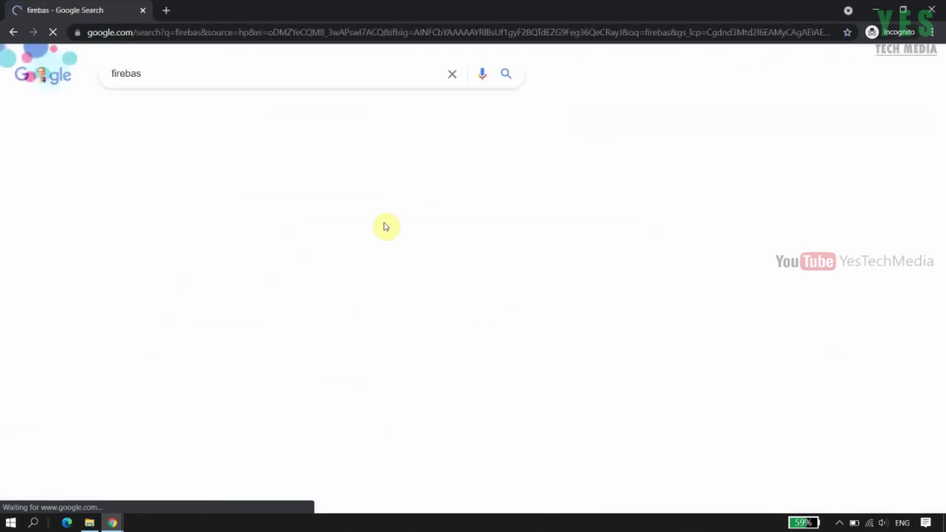
scroll(251, 340, "down", 2)
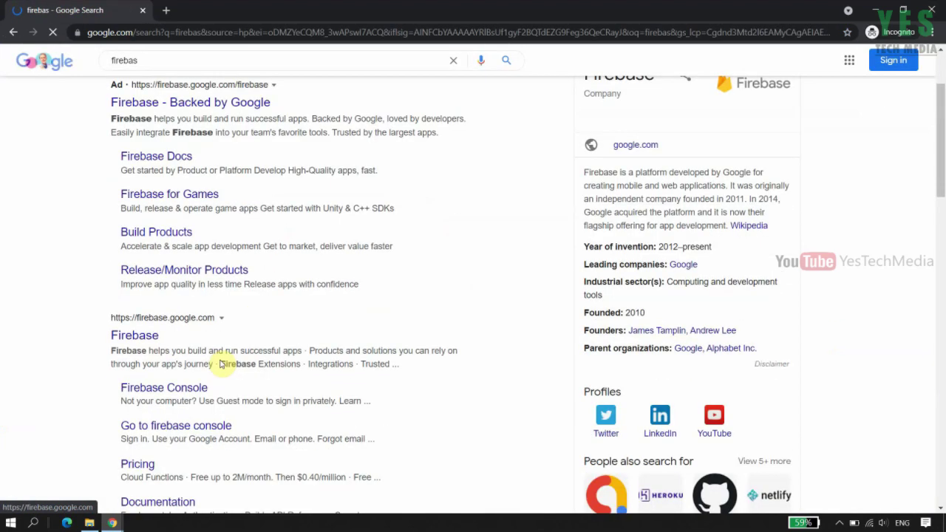
left_click(147, 337)
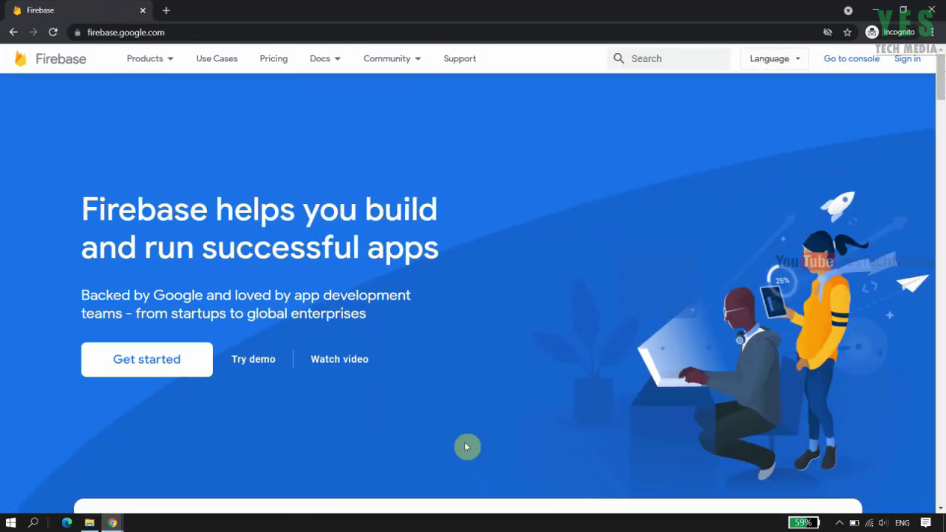
Sign in to Firebase with the Google account and check which account is signed in.
left_click(908, 61)
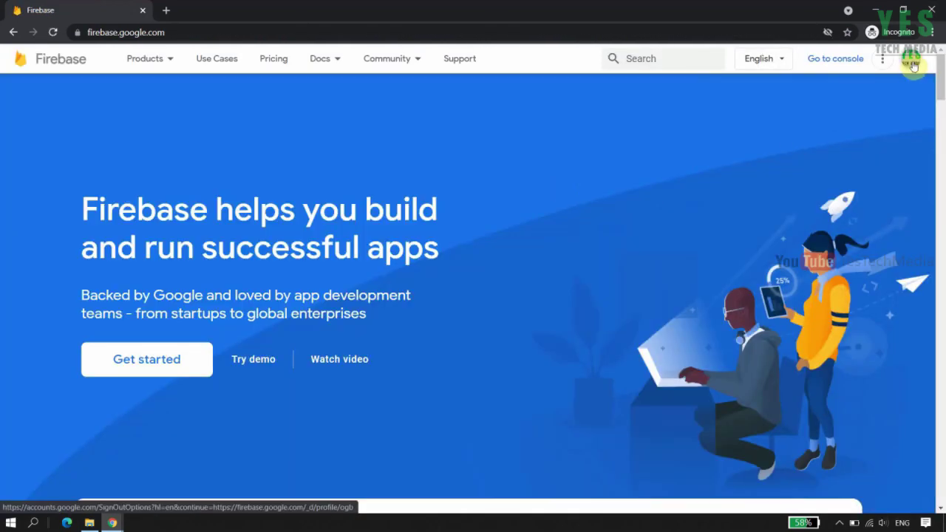
left_click(915, 66)
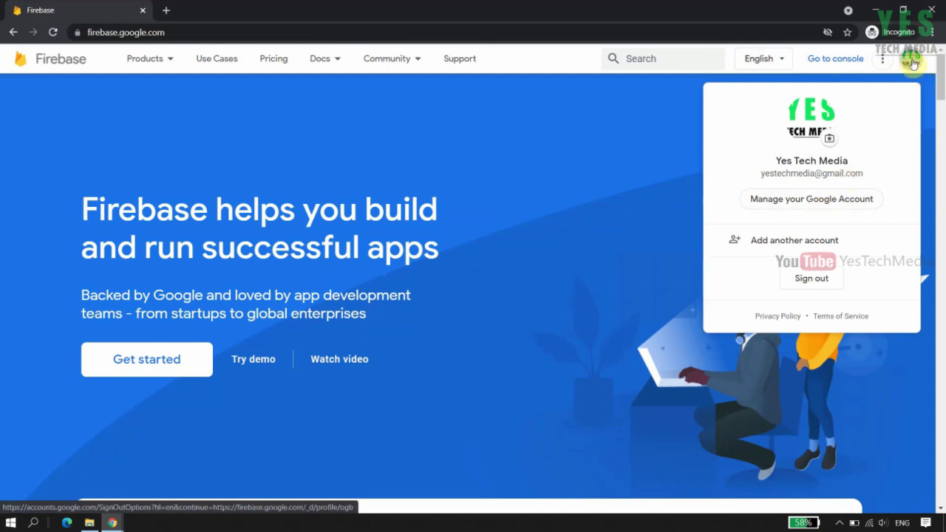
left_click(488, 116)
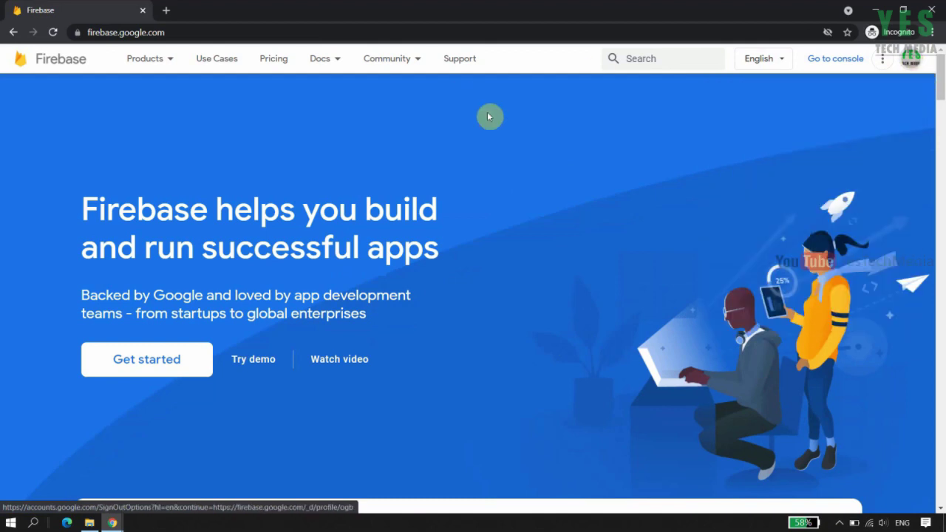
Open Firebase's pricing plans and compare the free Spark Plan with the pay-as-you-go Blaze Plan.
left_click(272, 64)
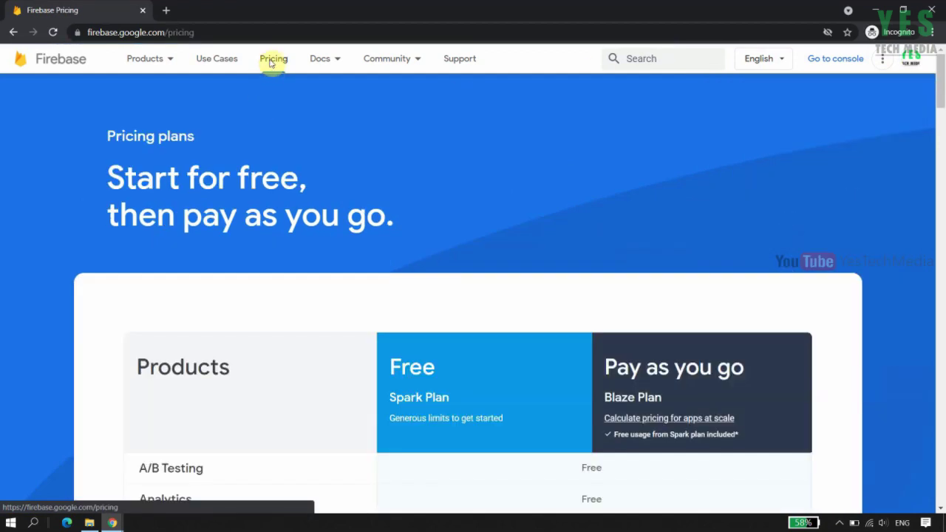
scroll(466, 270, "down", 2)
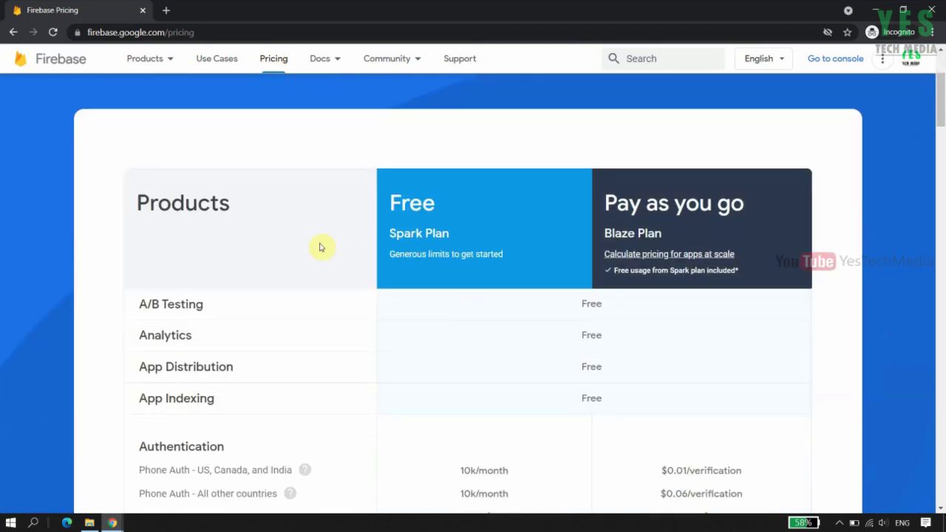
scroll(488, 222, "down", 2)
scroll(456, 209, "up", 3)
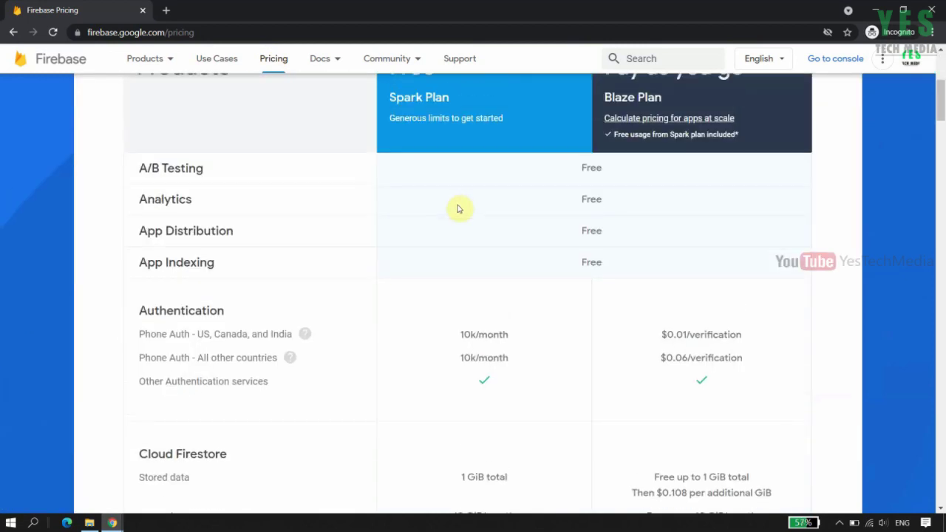
Review the remaining Firebase plan features and start with the free Spark Plan.
scroll(503, 292, "down", 2)
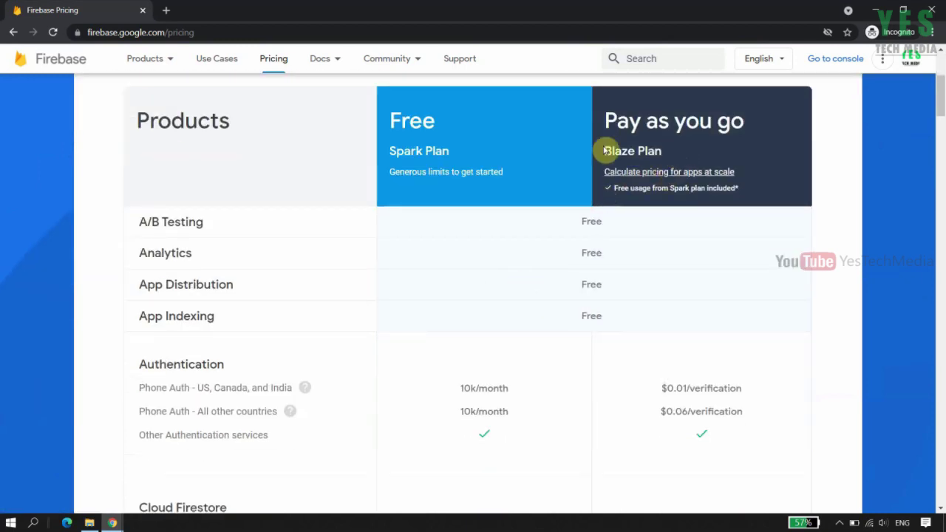
scroll(469, 306, "down", 20)
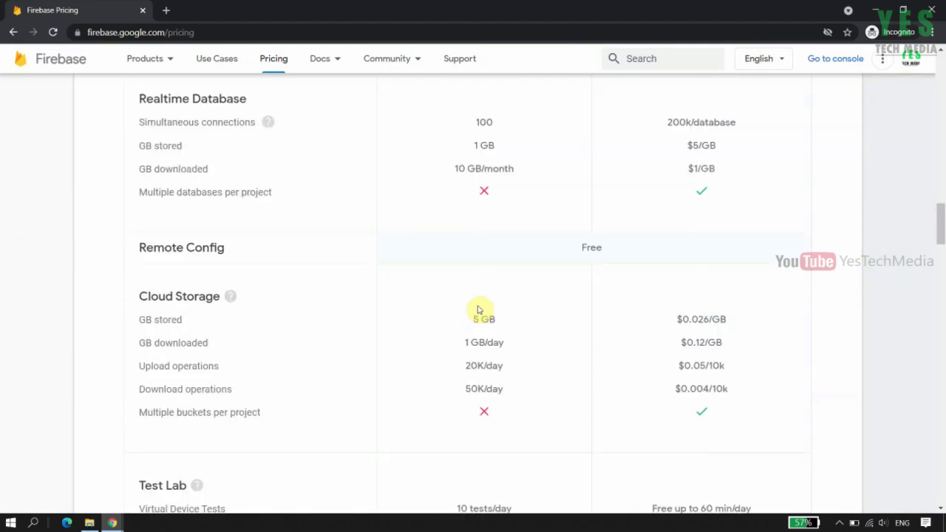
scroll(571, 363, "down", 1)
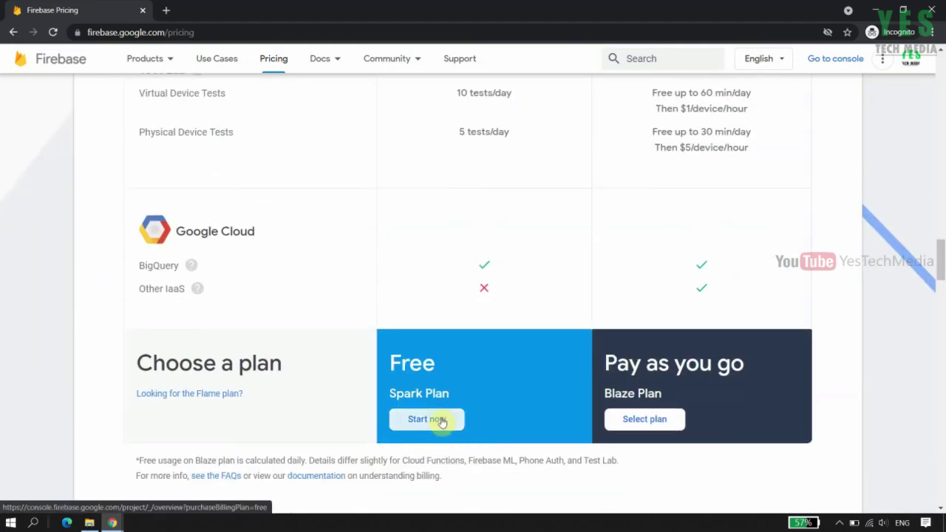
left_click(442, 420)
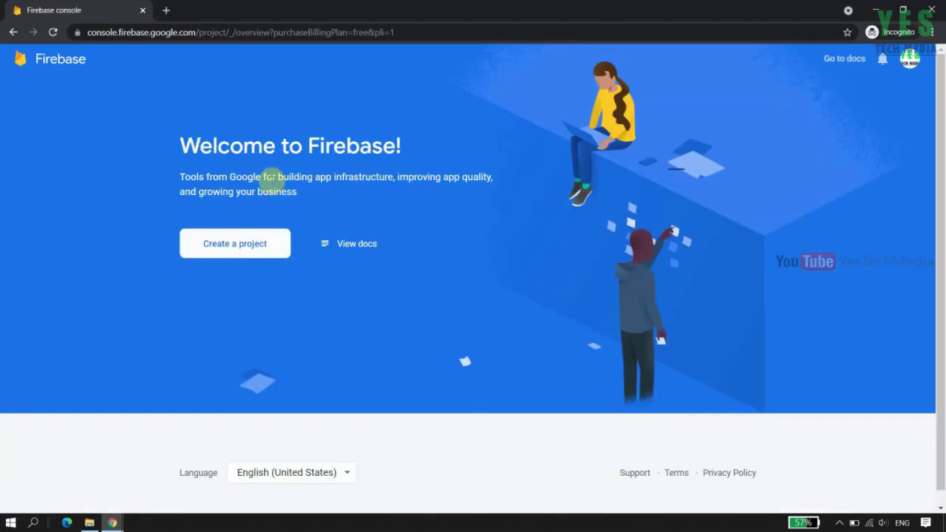
Start a new Firebase project named TastyFoodsWebsiteProject, accept the Firebase terms and continue to the Google Analytics stage.
left_click(255, 250)
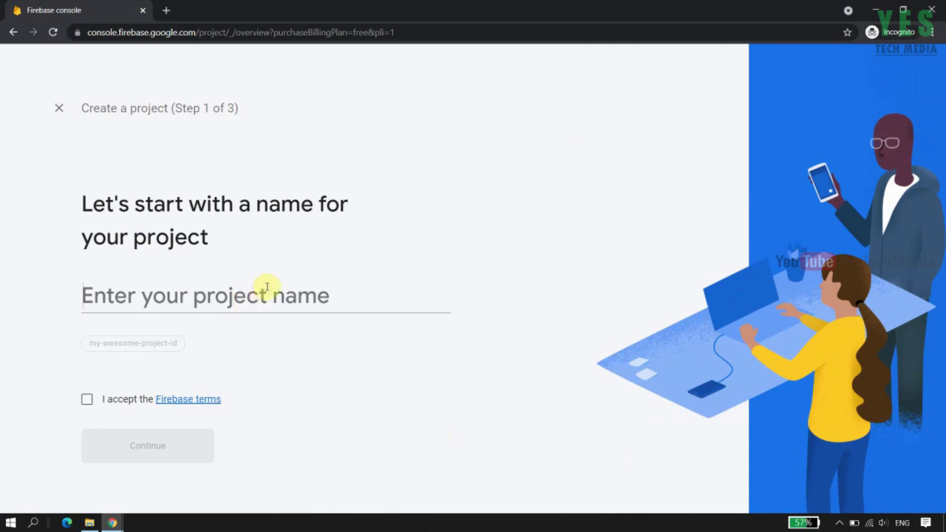
left_click(265, 290)
type("Taa")
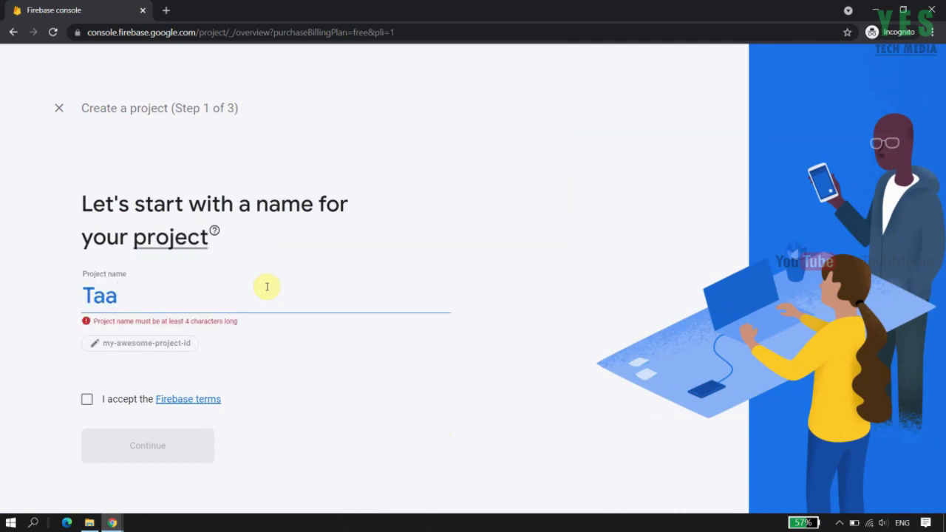
key("BackSpace")
type("styfoodsWebsite")
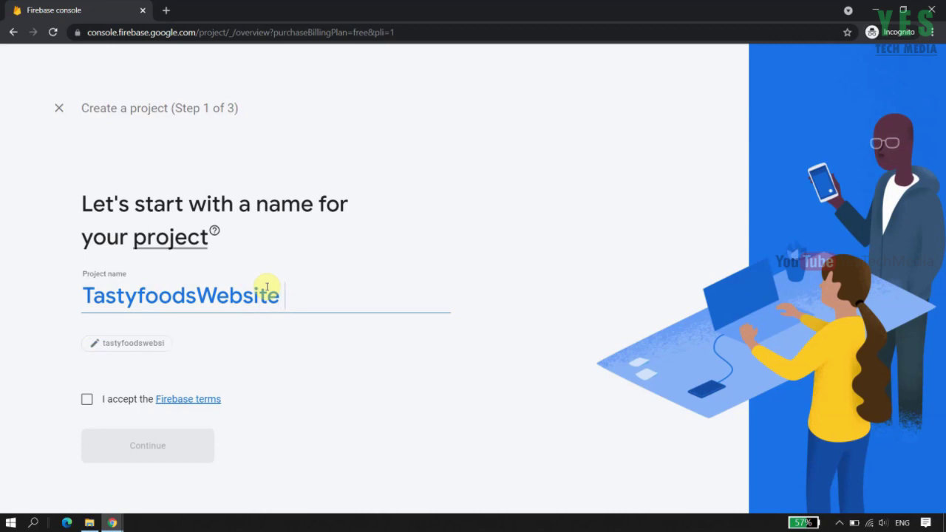
type("Project")
type("F")
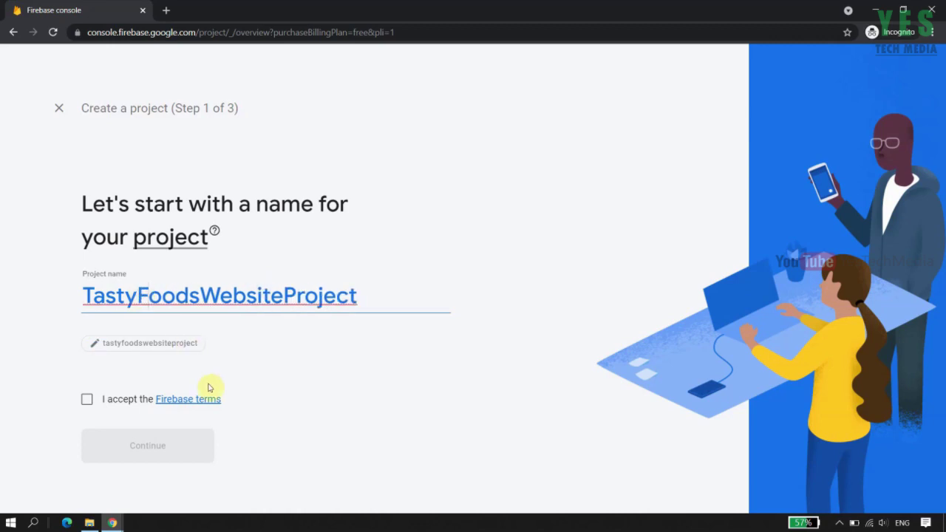
left_click(87, 402)
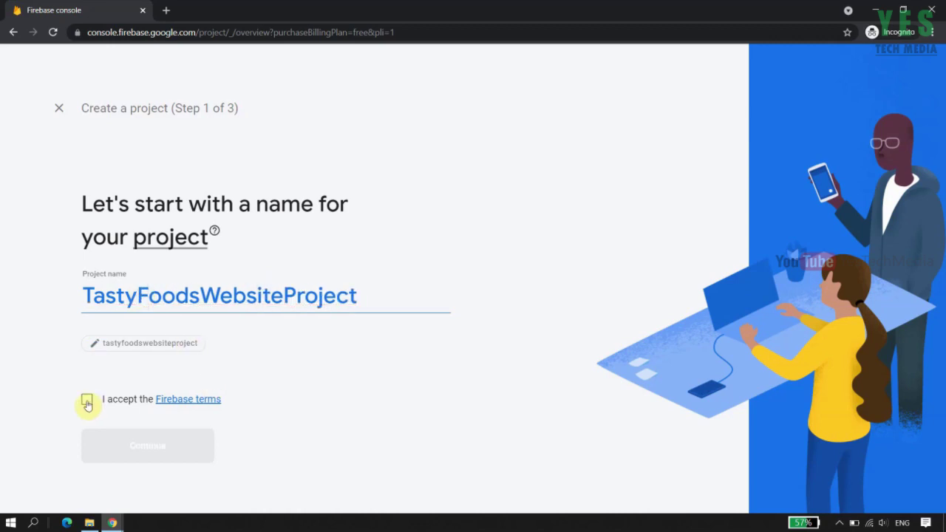
left_click(133, 452)
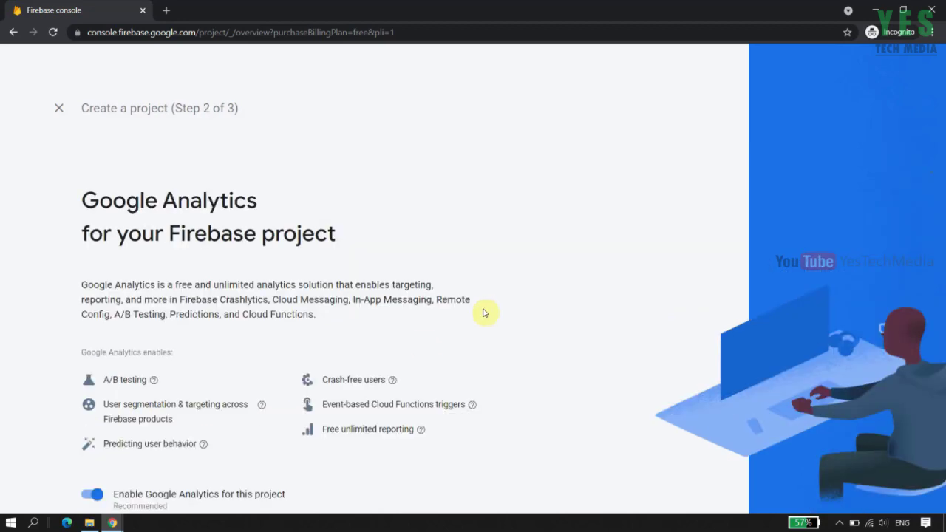
Create the project with Google Analytics enabled and its terms accepted, and open the project overview, dismissing the billing plans dialog.
scroll(484, 310, "down", 2)
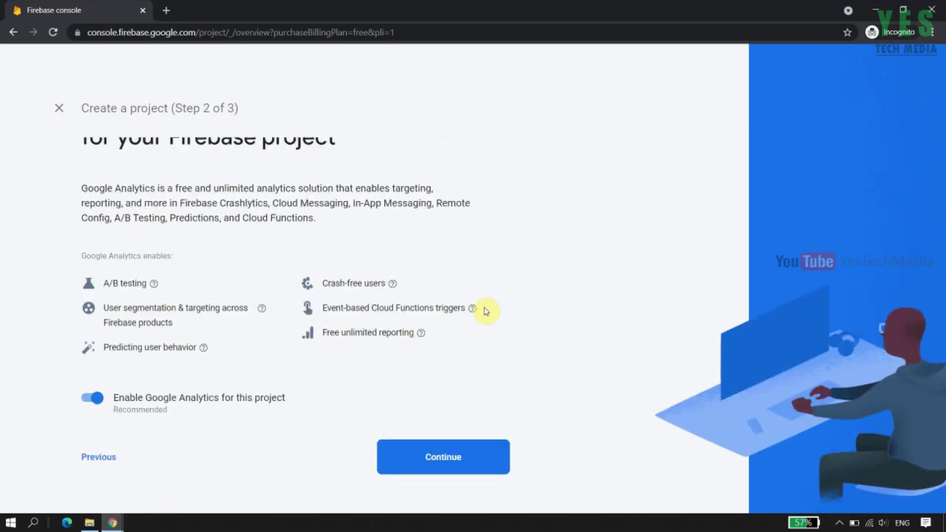
left_click(424, 459)
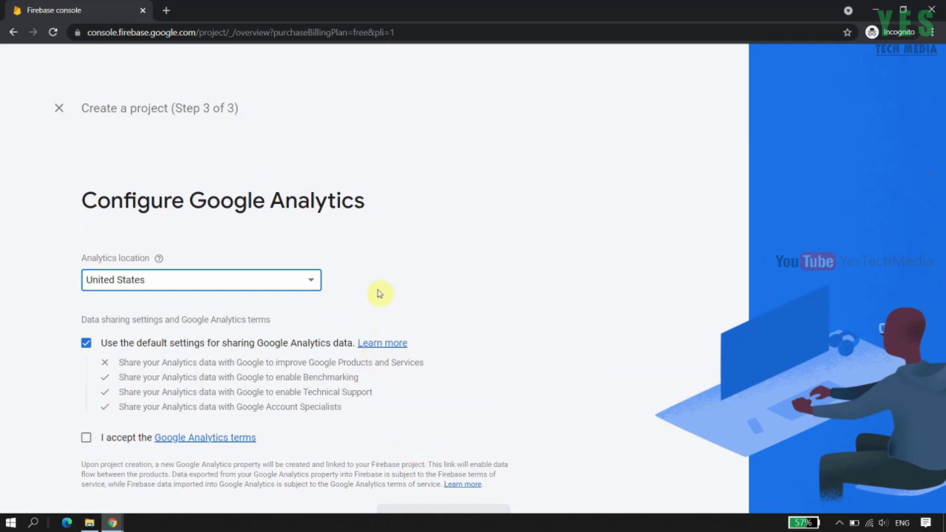
scroll(380, 292, "down", 2)
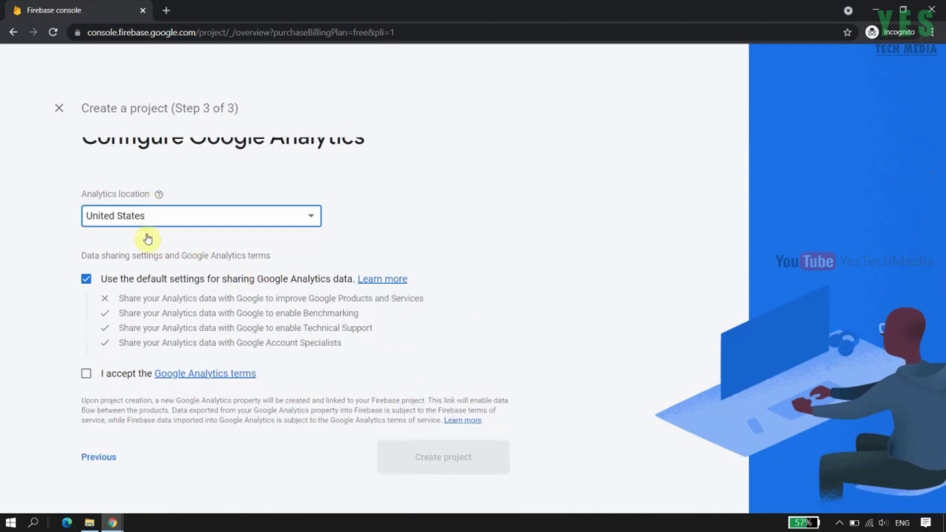
left_click(86, 373)
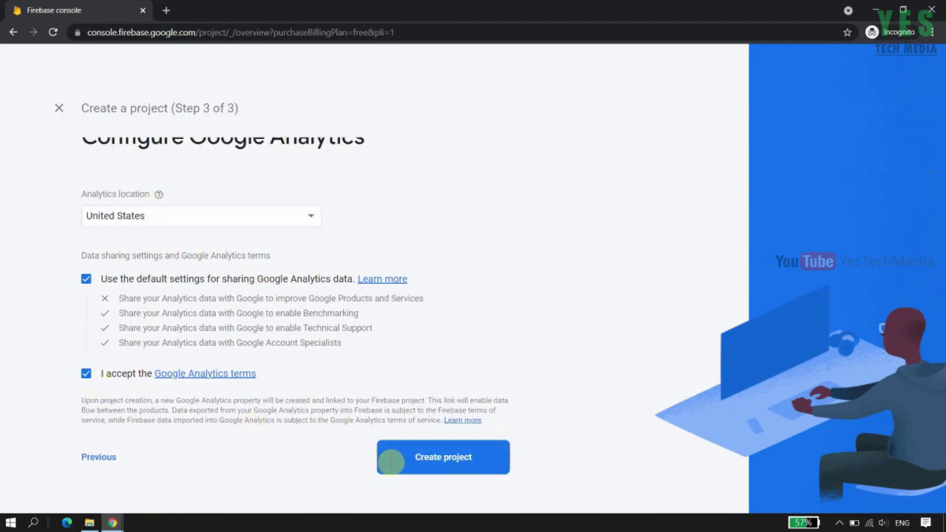
left_click(460, 458)
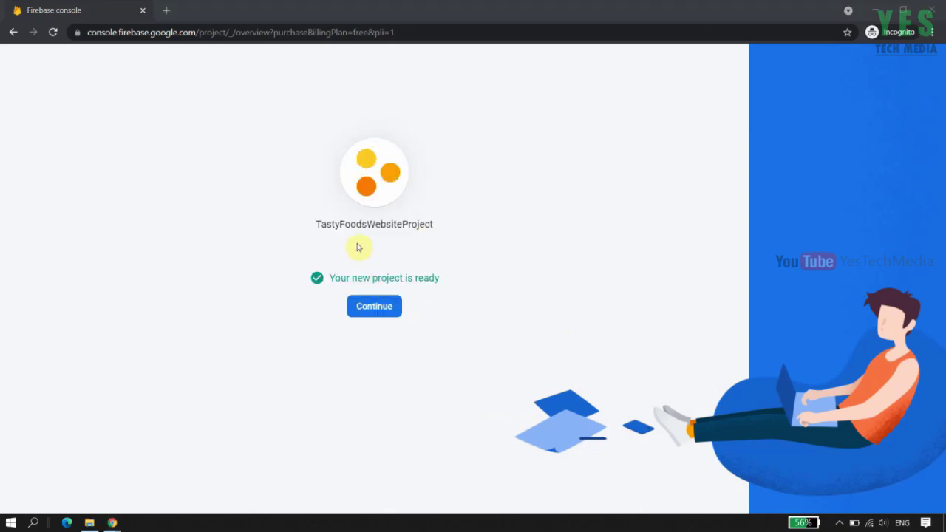
left_click(385, 314)
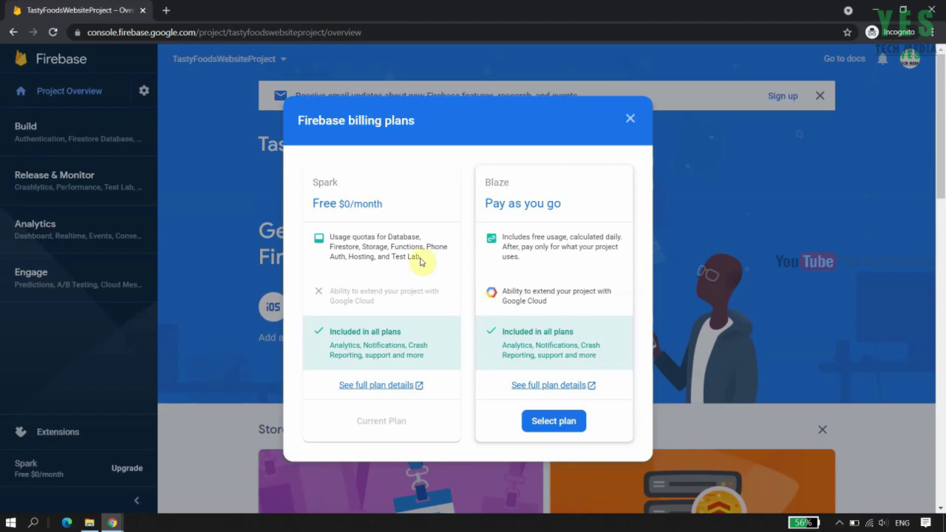
left_click(631, 121)
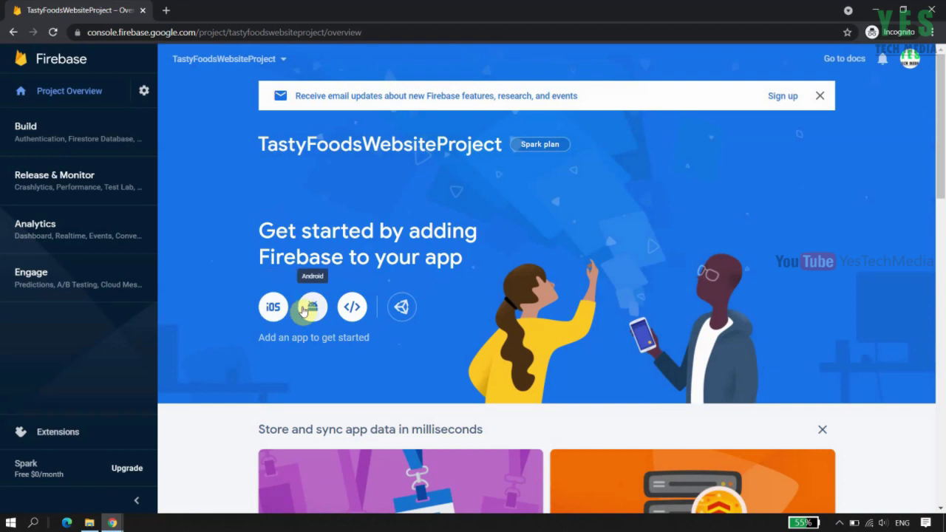
Register a web app nicknamed tastyfoods with Firebase Hosting set up, and advance past the SDK scripts to the Firebase CLI instructions.
left_click(354, 312)
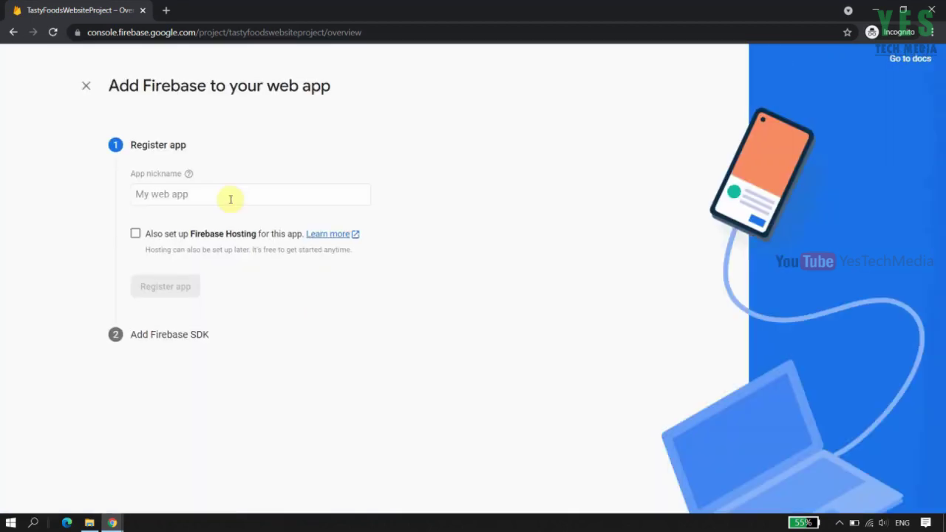
left_click(229, 196)
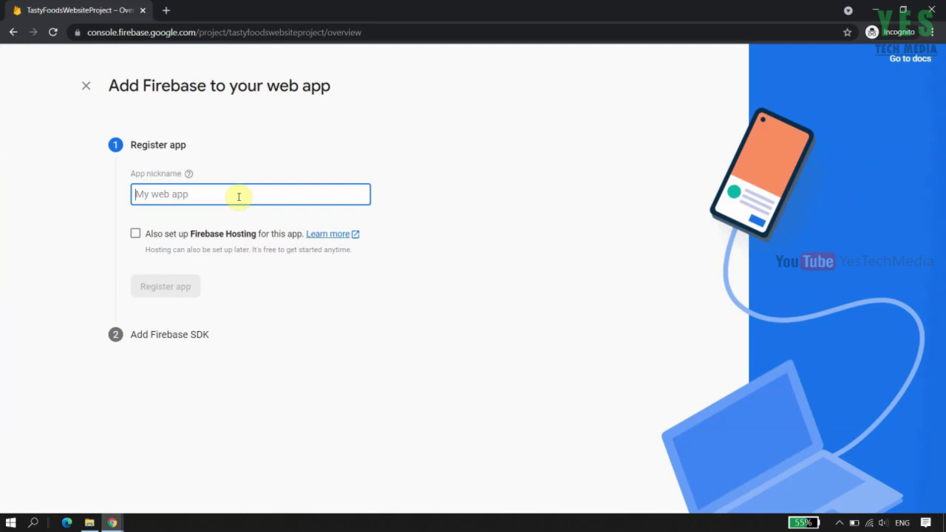
type("taa")
key("BackSpace")
key("BackSpace")
type("ta")
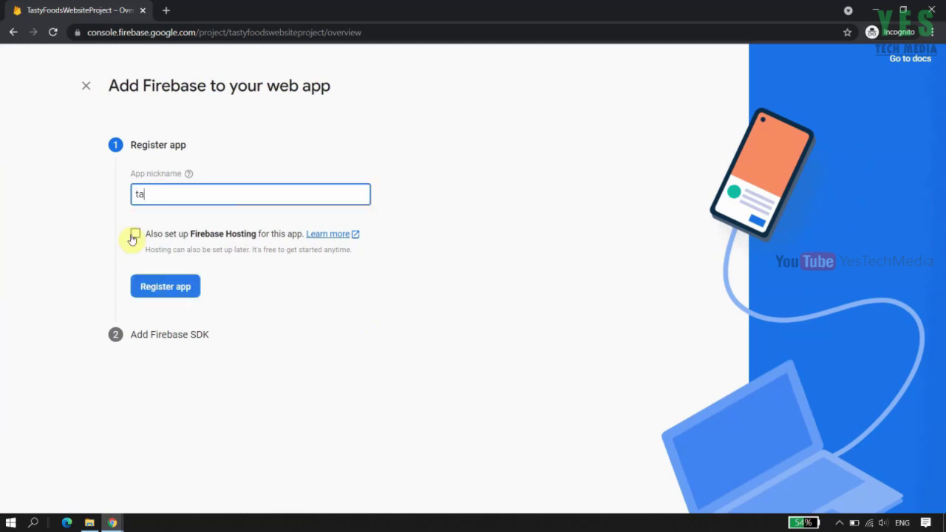
type("sy")
type("tyfoods")
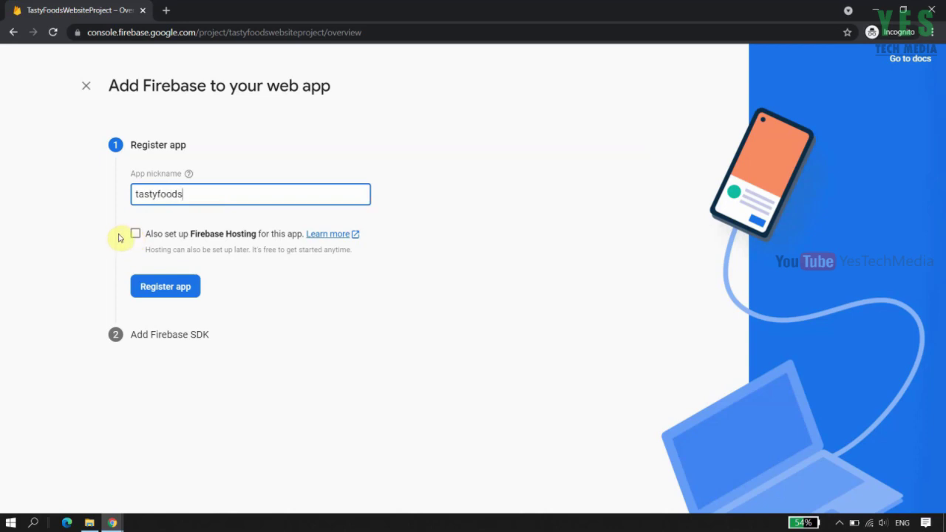
left_click(135, 234)
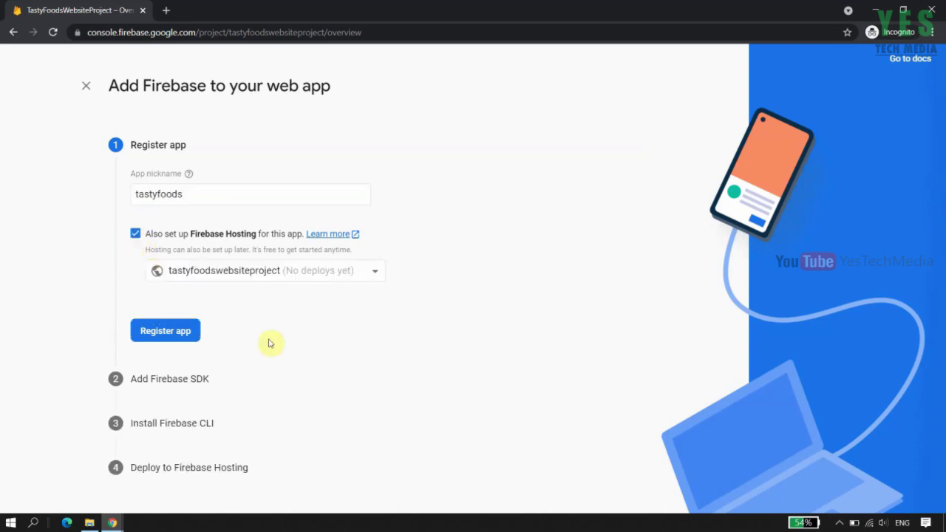
left_click(190, 339)
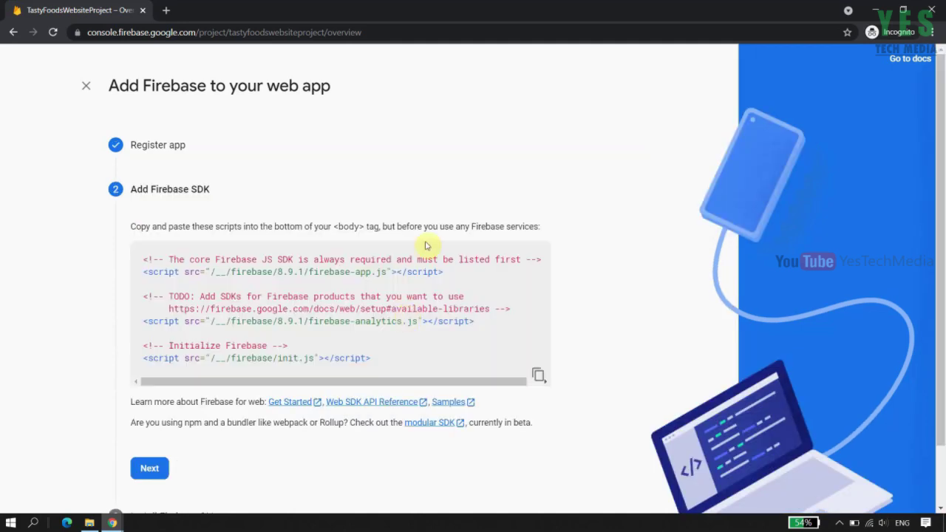
scroll(467, 215, "down", 1)
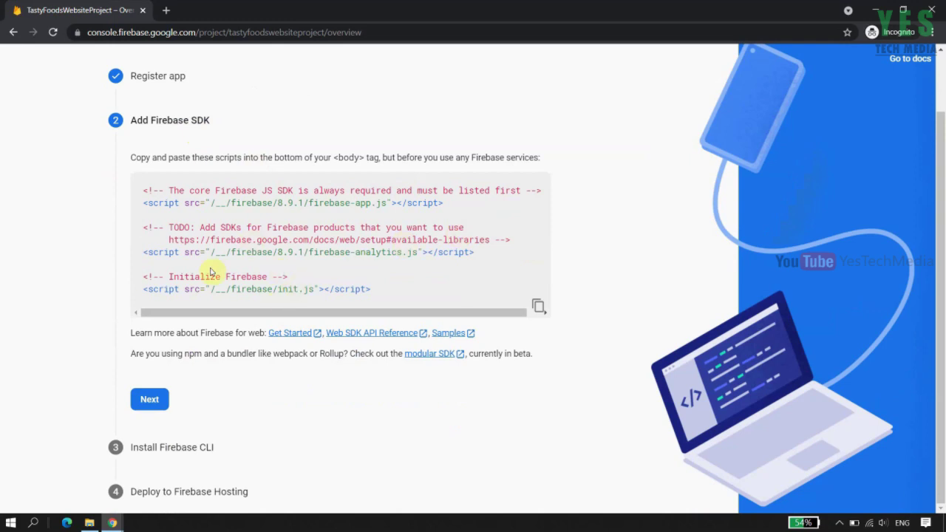
left_click(158, 406)
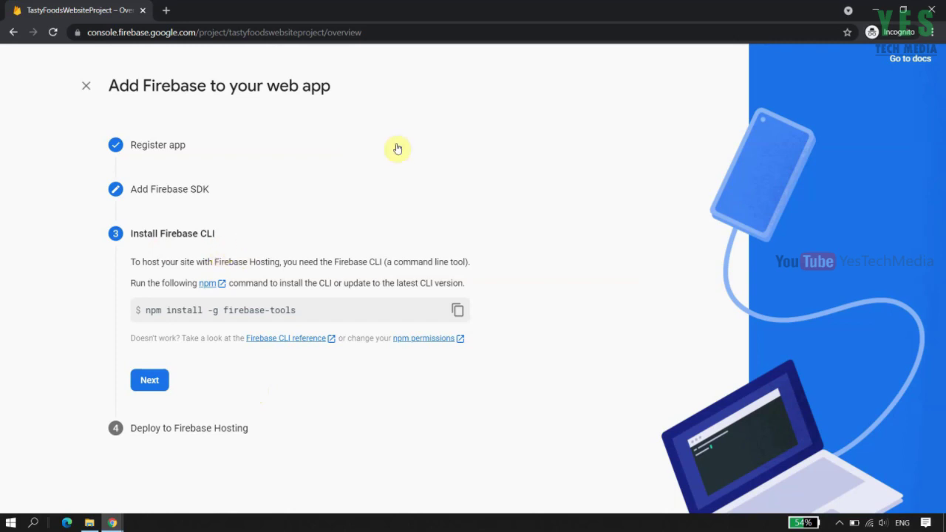
Search Google for "node js" in a regular browser window, check the Windows downloads on the official Node.js site and close the window.
key("ctrl+n")
left_click(81, 56)
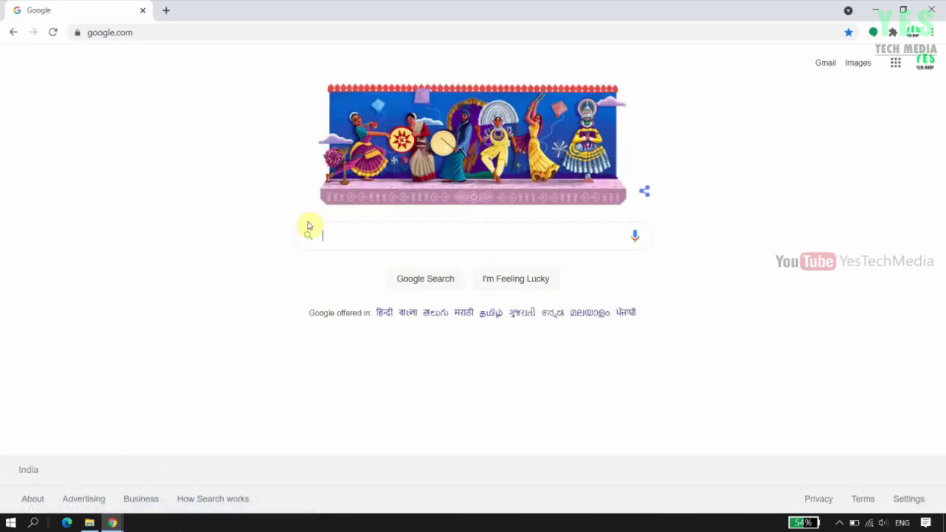
type("node js")
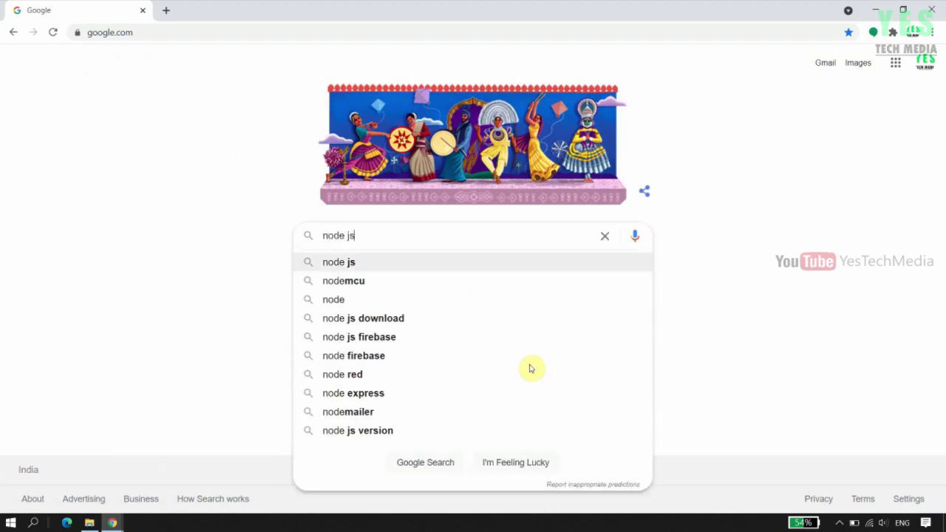
key("Escape")
key("Return")
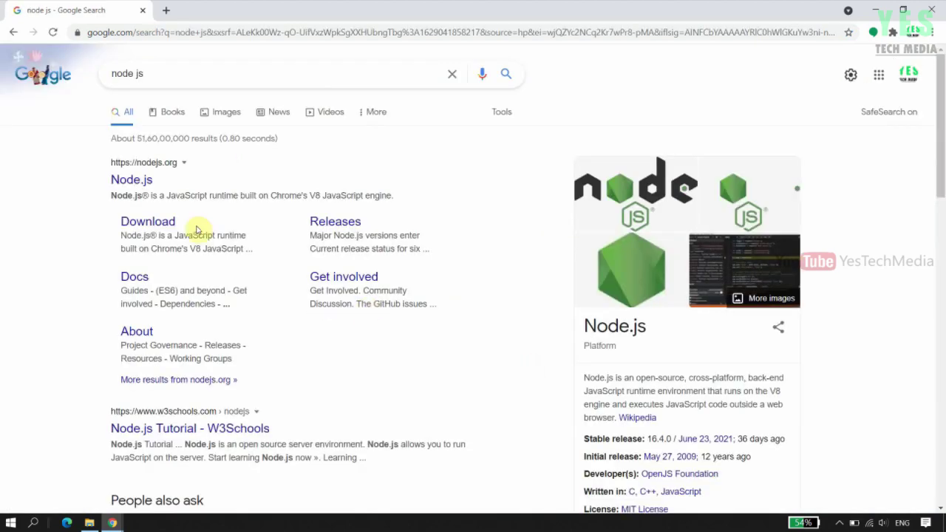
left_click(142, 185)
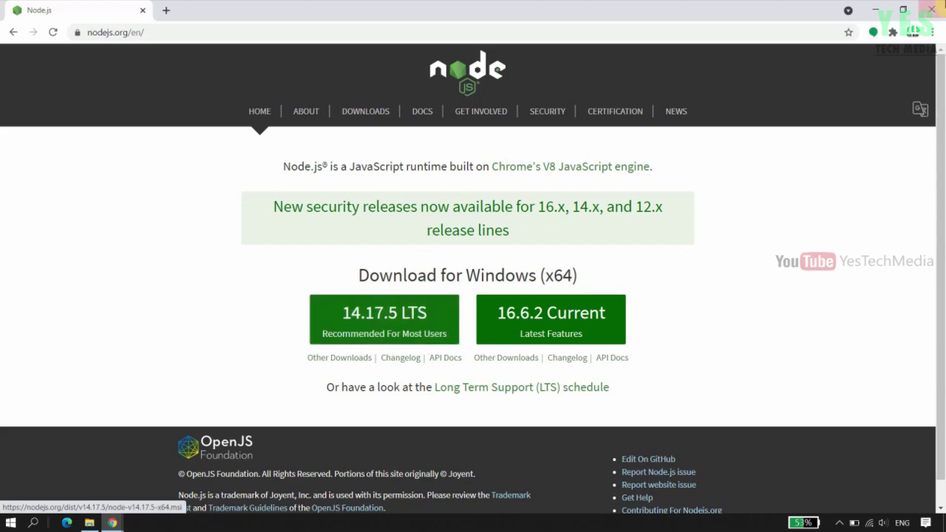
left_click(938, 7)
Switch to File Explorer's Bootstrap Course folder, preview the site's index file in the browser and close the preview.
left_click(90, 523)
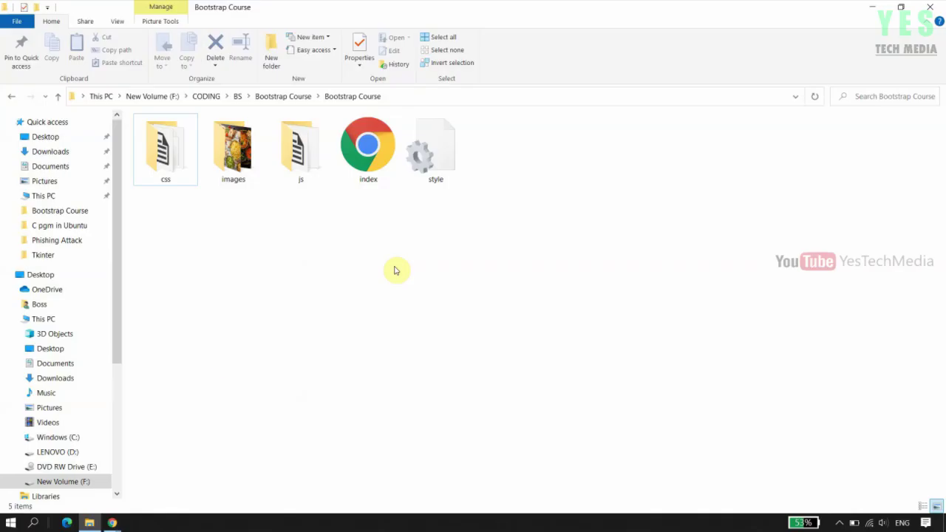
left_click(369, 147)
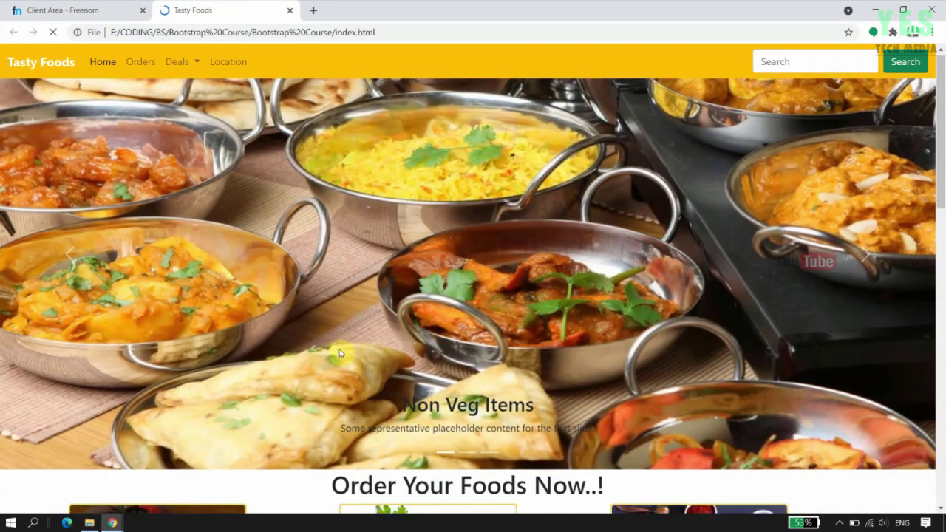
scroll(340, 353, "down", 3)
left_click(289, 10)
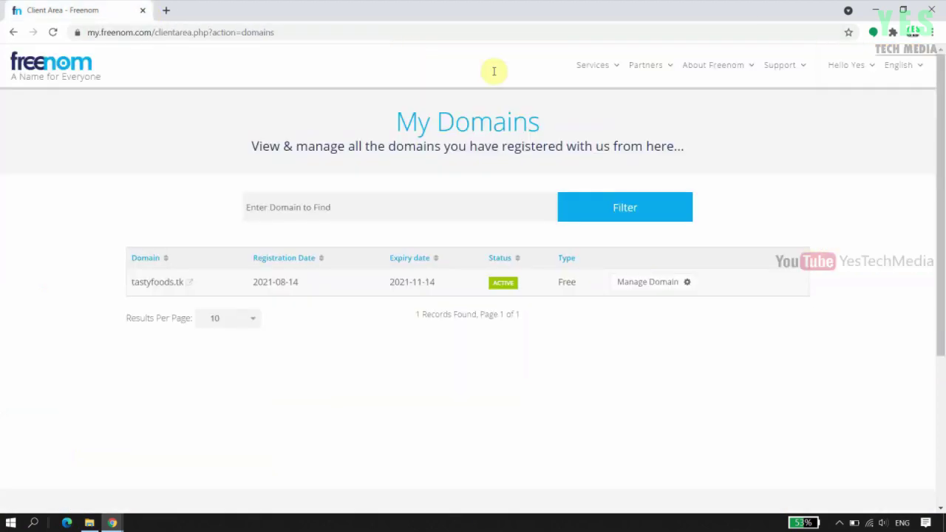
Return to File Explorer and launch the command prompt (cmd) from within the Bootstrap Course folder.
key("alt+Tab")
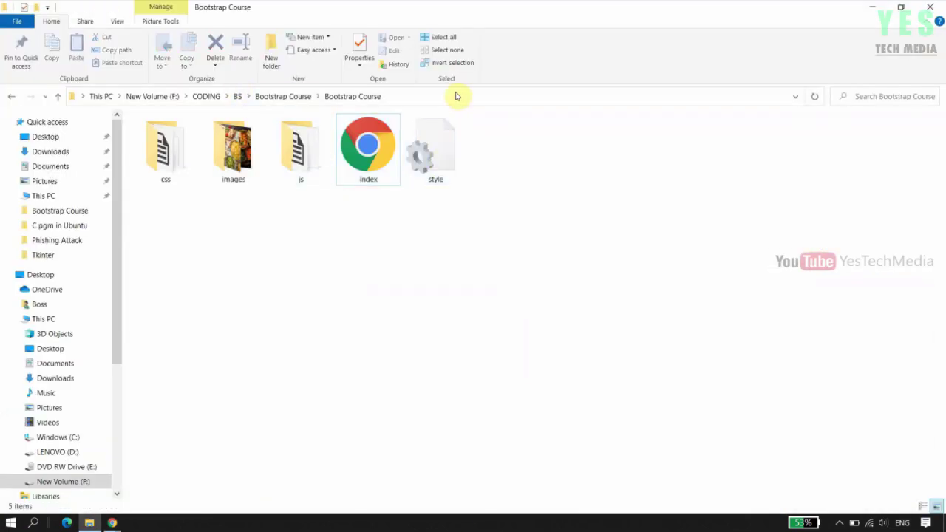
left_click(456, 95)
type("cmd")
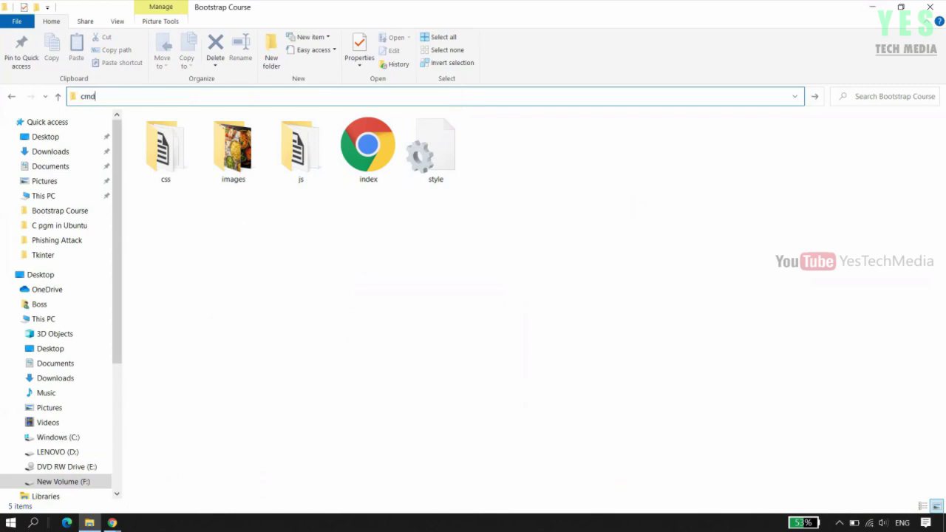
key("ctrl+a")
type("C:\\Windows\\System32\\cmd.exe")
key("Return")
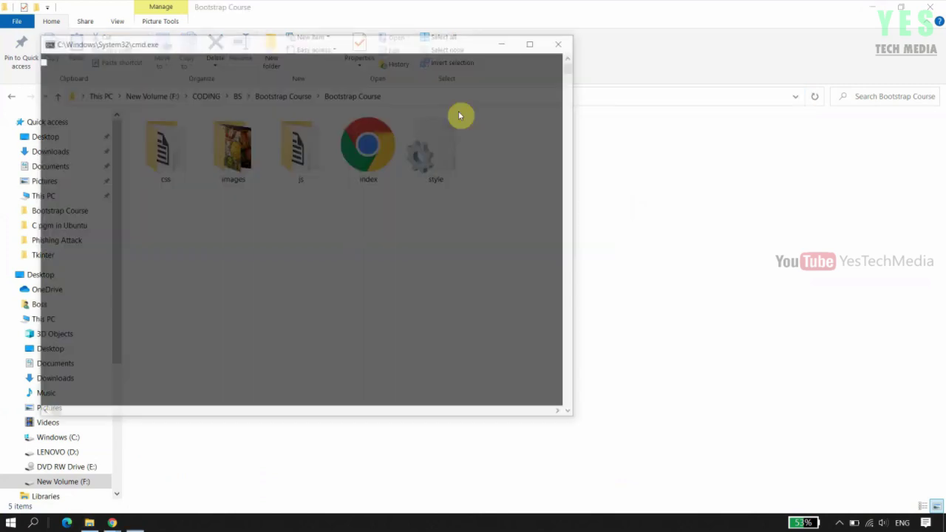
Enlarge the command prompt's text and check the installed Node.js version with node -v.
left_click_drag(404, 68, 470, 57)
scroll(507, 345, "up", 1, "ctrl")
scroll(489, 277, "up", 1, "ctrl")
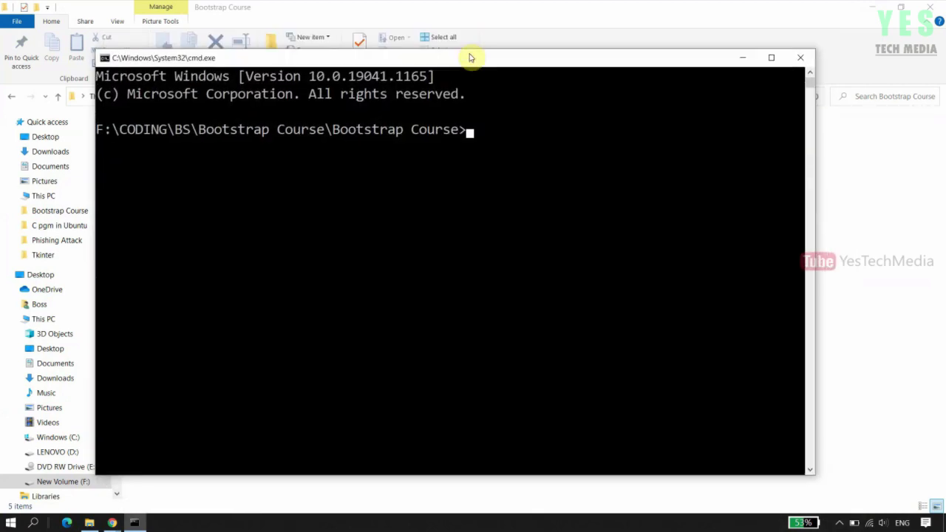
type("node -v")
key("Return")
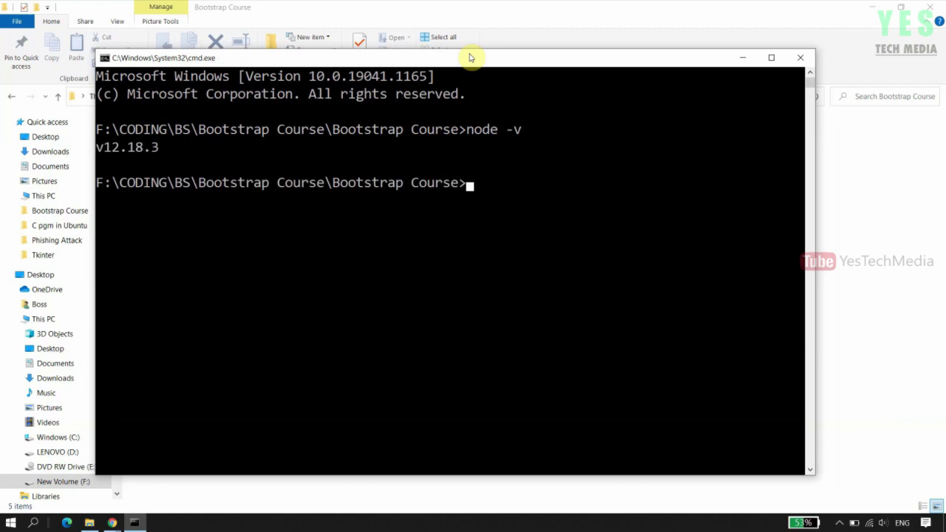
left_click_drag(165, 148, 97, 148)
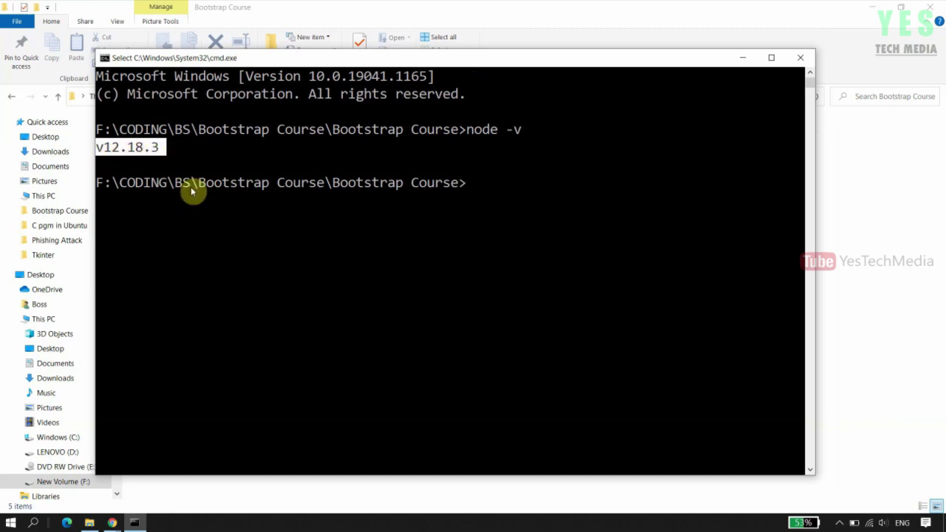
left_click(320, 164)
Copy the Firebase CLI install command from the Firebase console and run npm install -g firebase-tools in the command prompt.
left_click(113, 525)
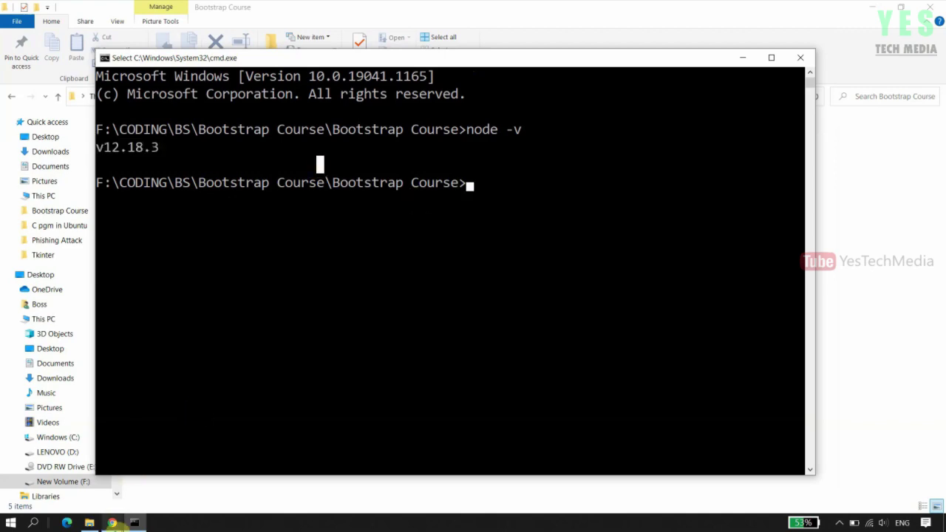
left_click(201, 474)
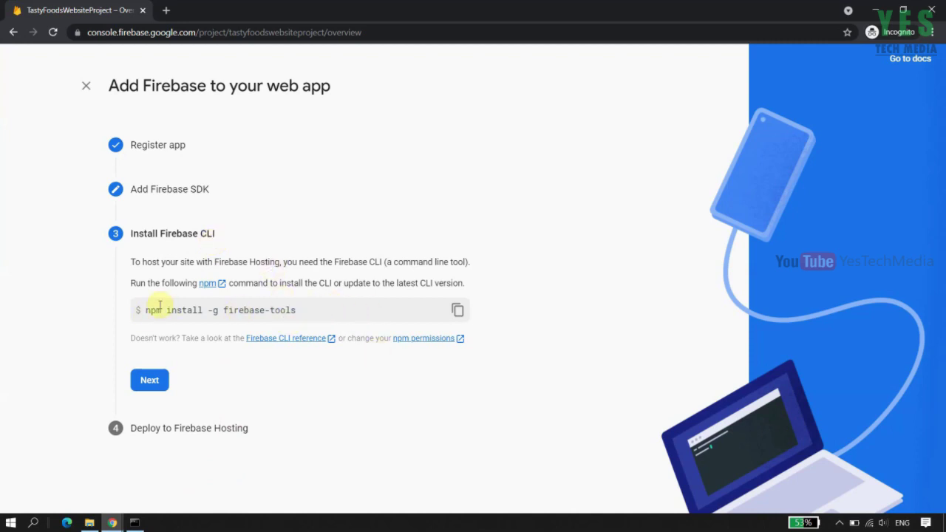
left_click(458, 313)
left_click(134, 523)
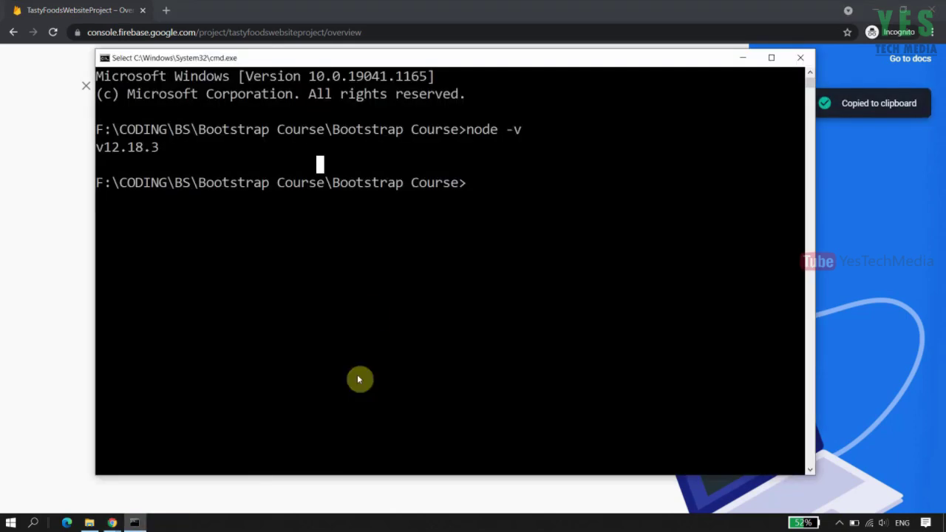
key("ctrl+v")
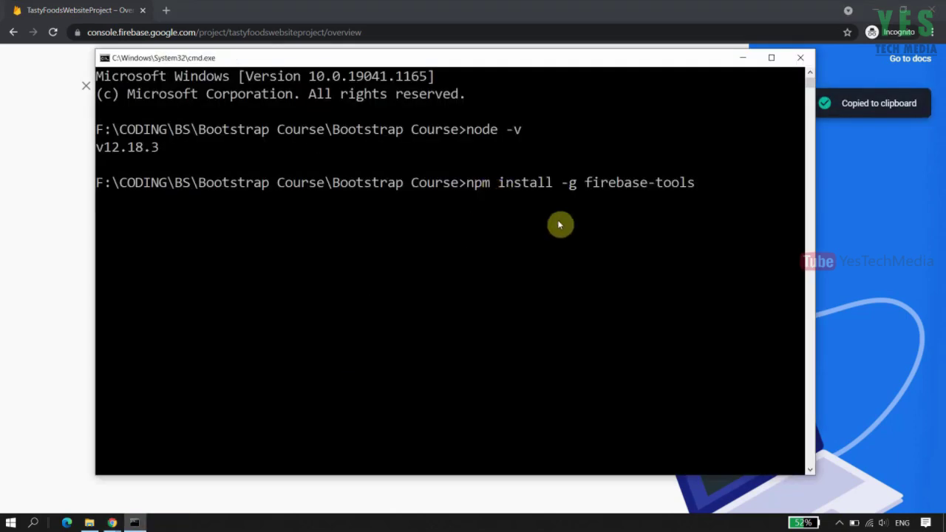
key("Return")
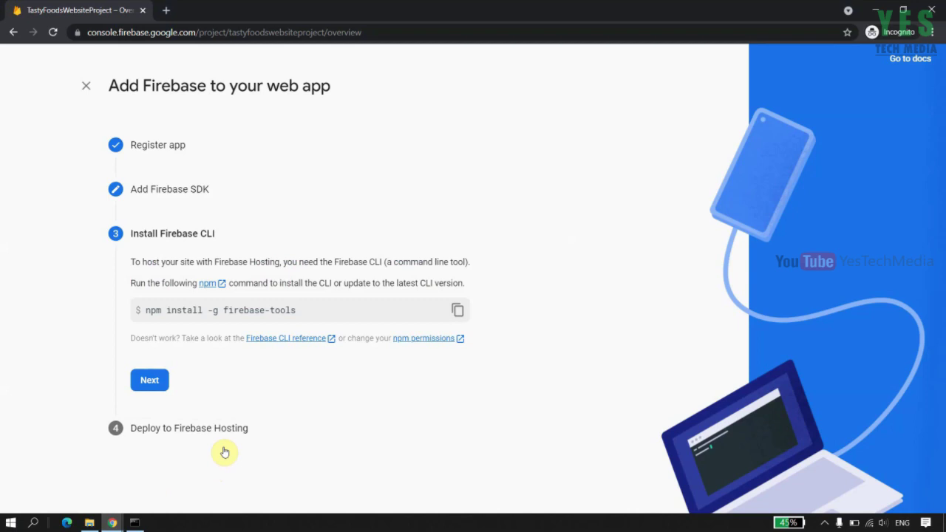
Advance the Firebase web app setup to the hosting deployment instructions, copy the sign-in command and run firebase login in the command prompt.
left_click(148, 386)
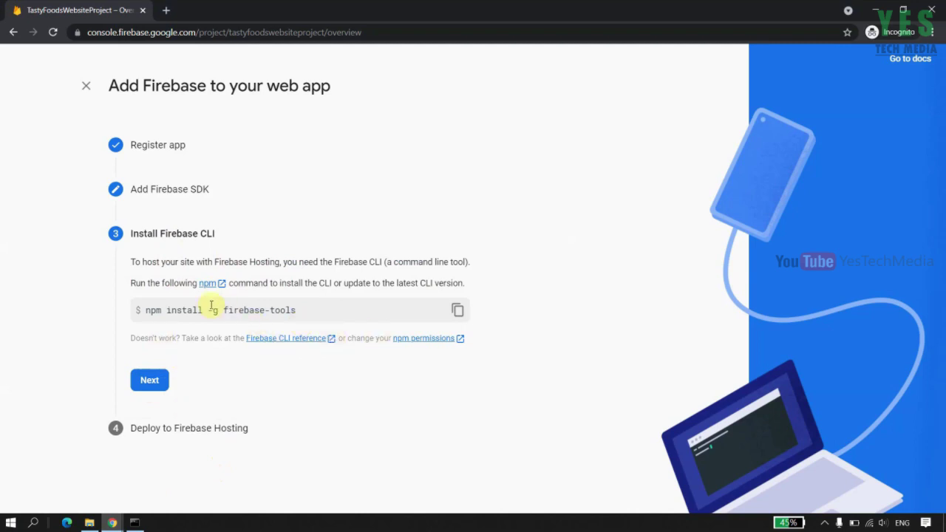
left_click(150, 380)
scroll(317, 348, "down", 2)
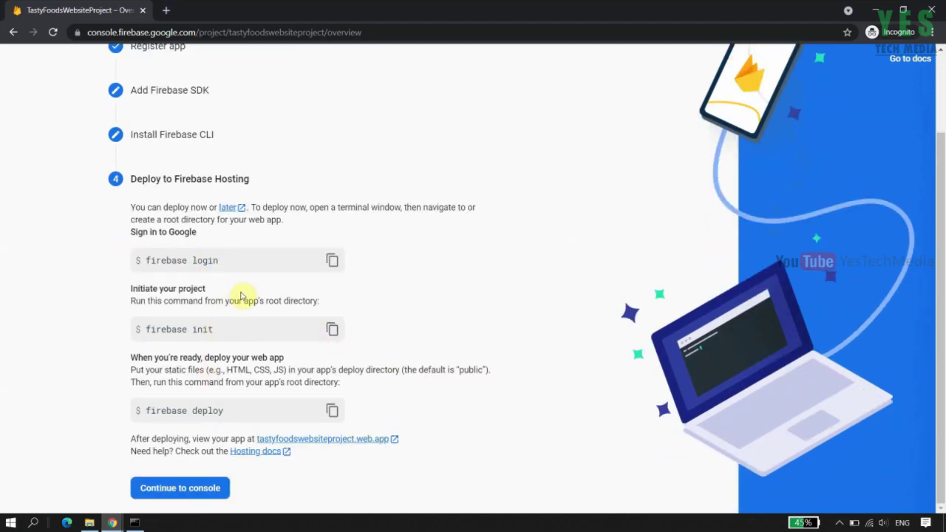
left_click(328, 260)
key("alt+Tab")
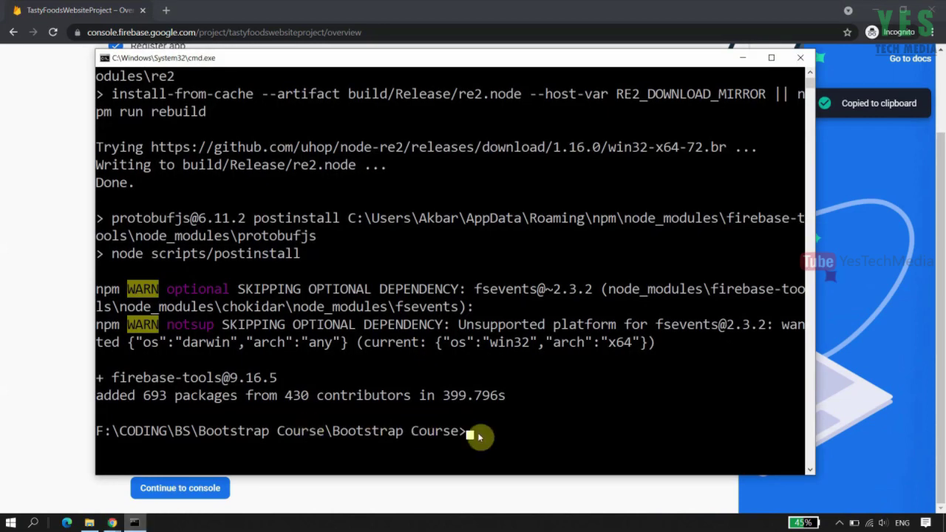
scroll(488, 425, "down", 3)
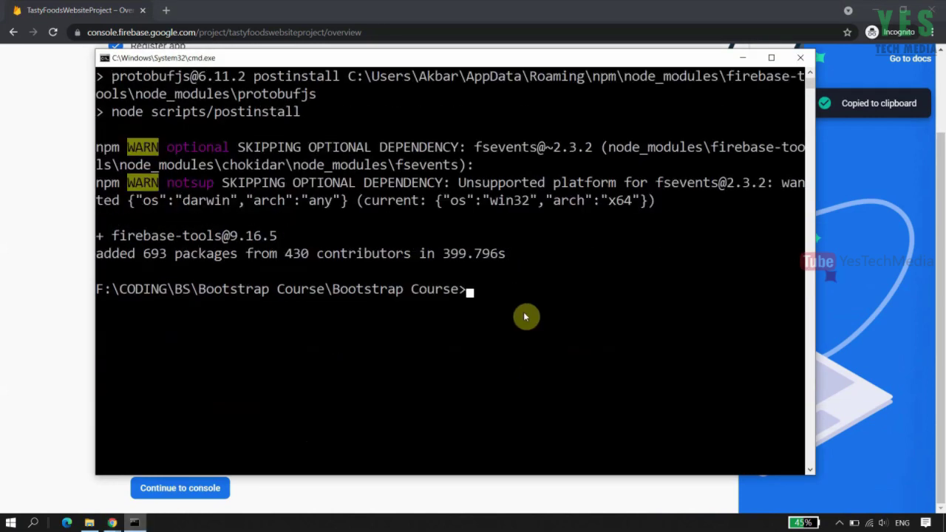
key("ctrl+v")
key("Return")
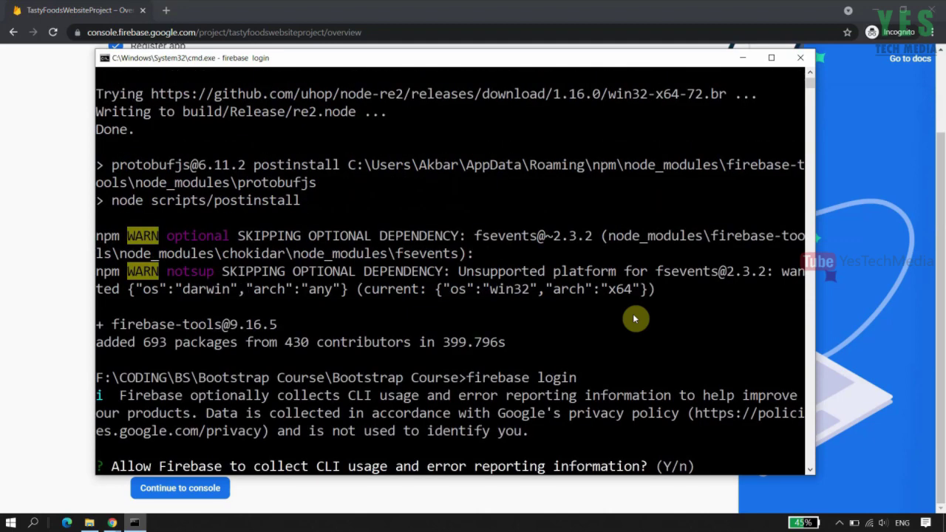
Answer y to allow Firebase to collect CLI usage and error reporting information.
scroll(633, 314, "down", 2)
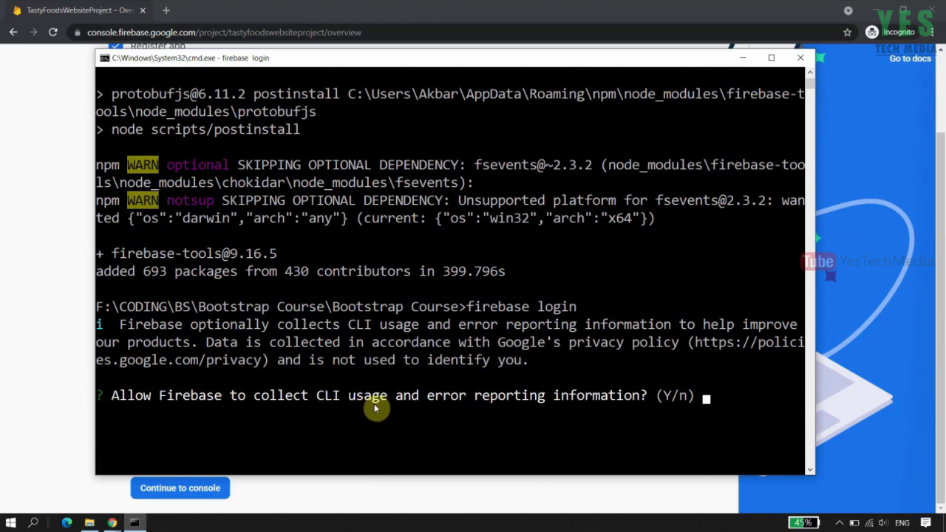
type("y")
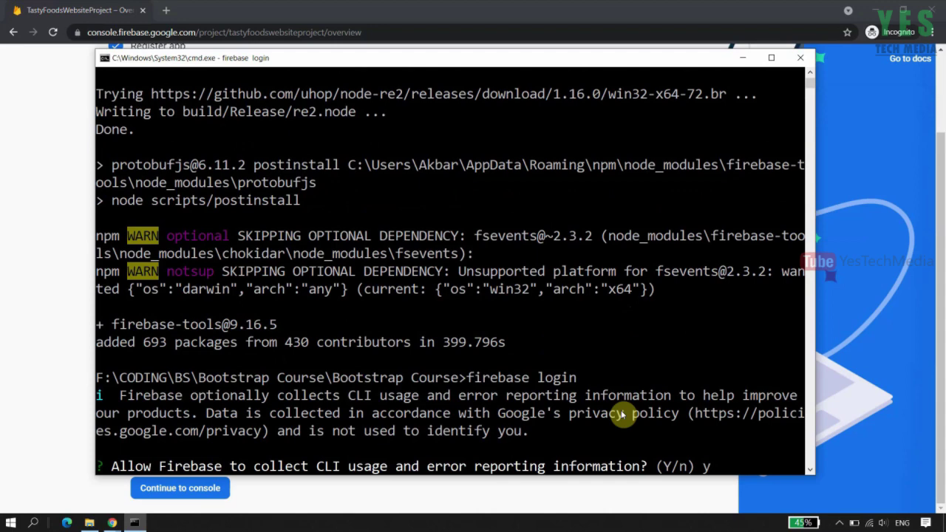
key("Return")
Copy the full login URL from the command prompt and open it in a new tab of the incognito browser window.
left_click(289, 271)
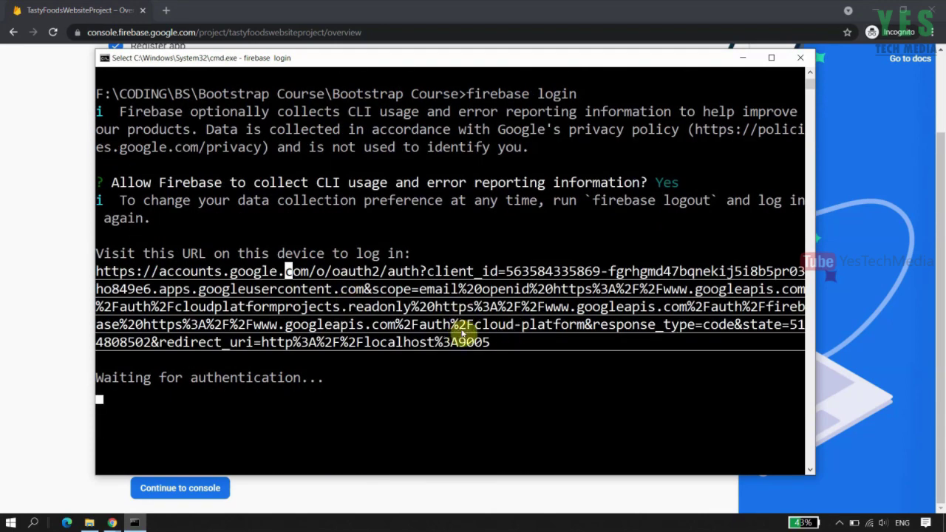
left_click_drag(494, 344, 96, 272)
key("ctrl+c")
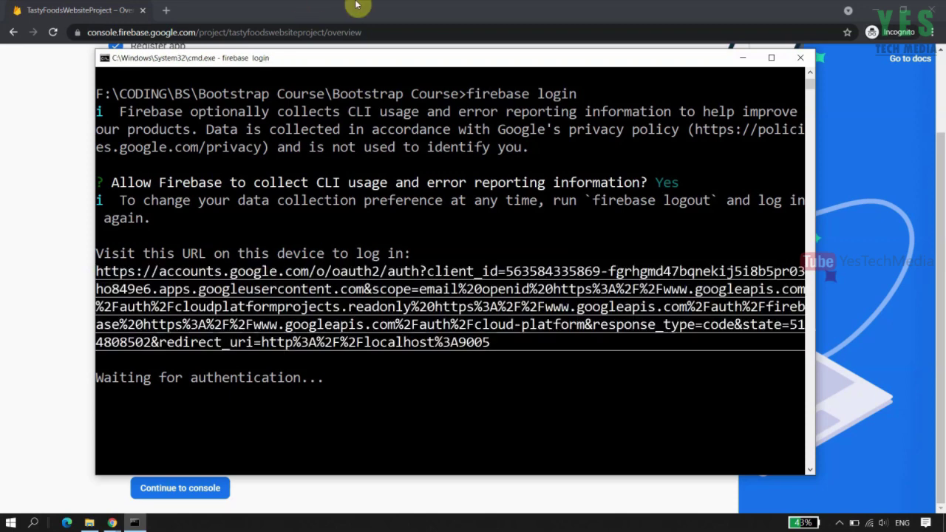
left_click(356, 5)
left_click(166, 11)
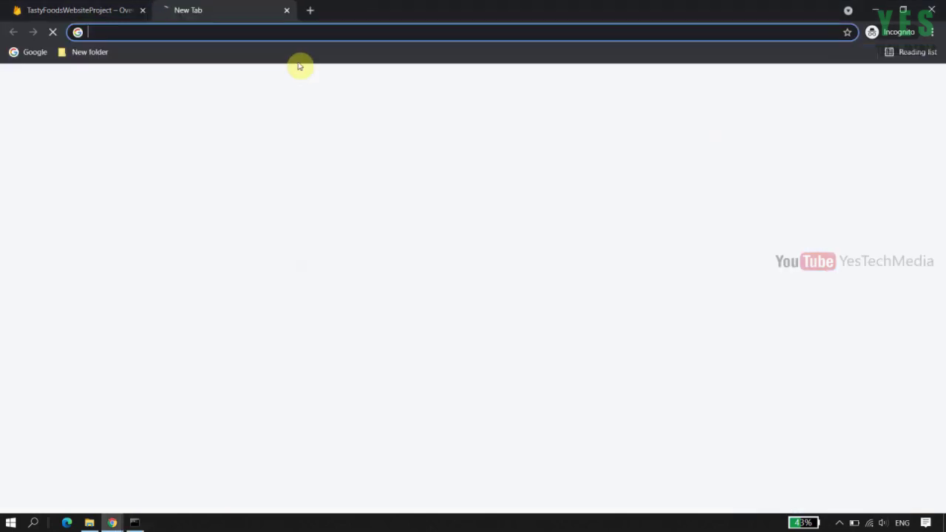
key("ctrl+v")
key("Return")
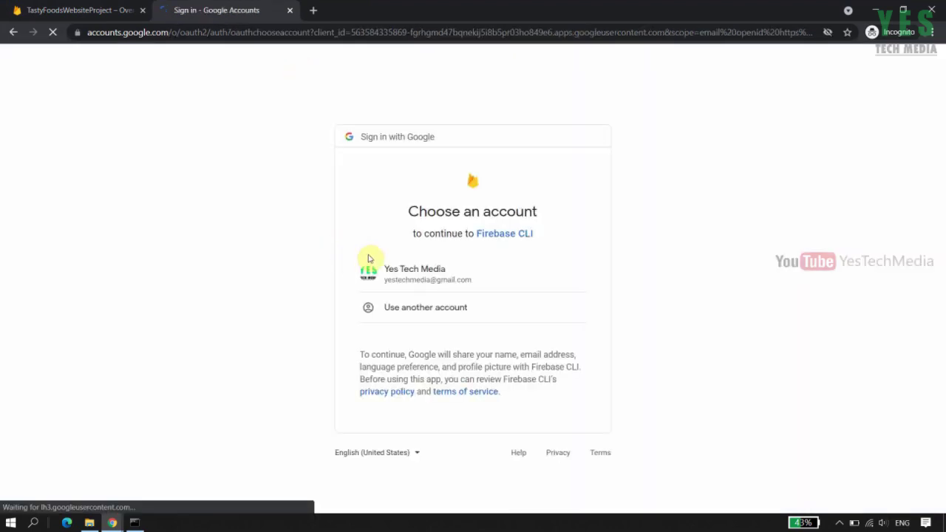
Choose the channel's Google account and allow Firebase CLI to access it.
left_click(449, 272)
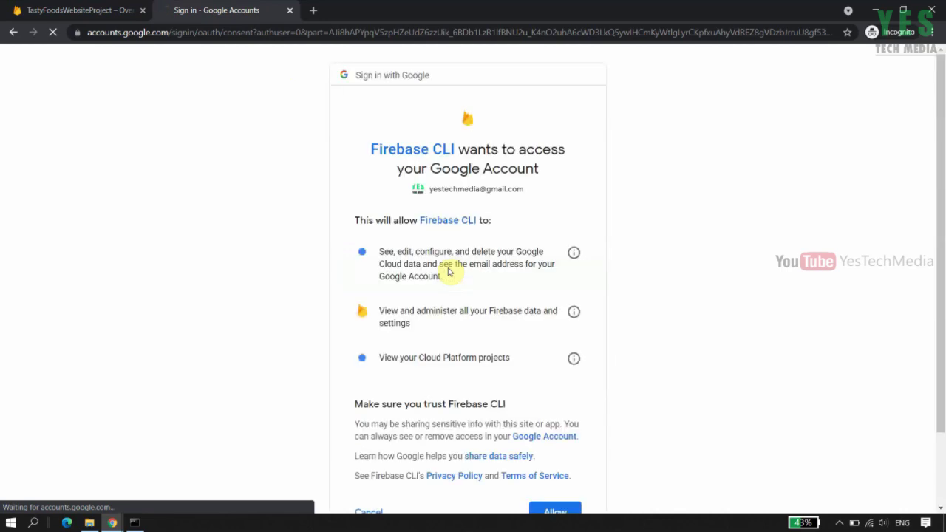
scroll(449, 272, "down", 1)
scroll(448, 273, "down", 1)
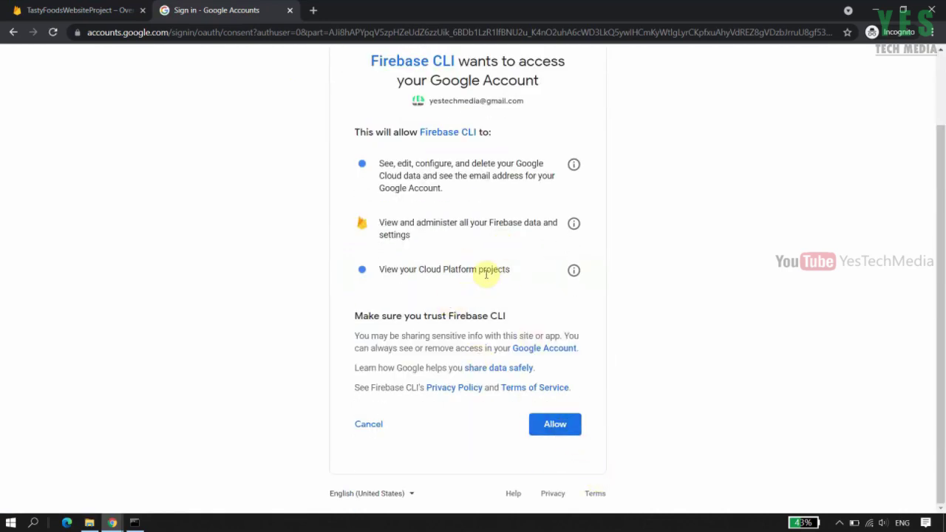
scroll(491, 281, "up", 1)
scroll(492, 288, "down", 1)
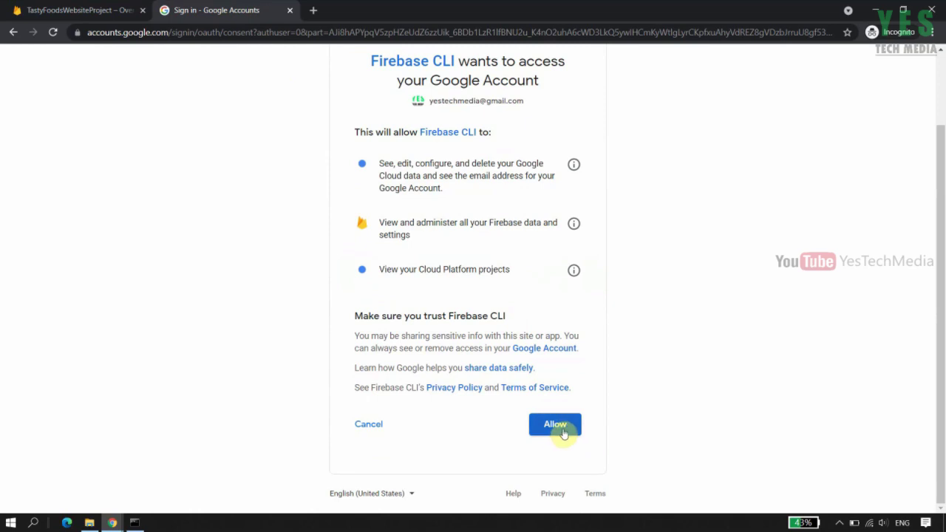
left_click(561, 428)
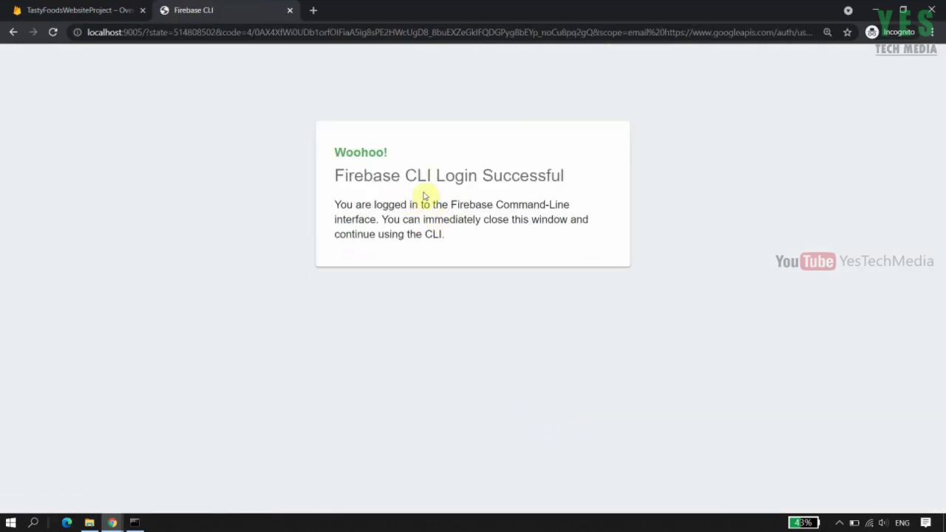
Check the login result in the command prompt, return to the Firebase project page and close the Firebase CLI tab.
left_click(134, 523)
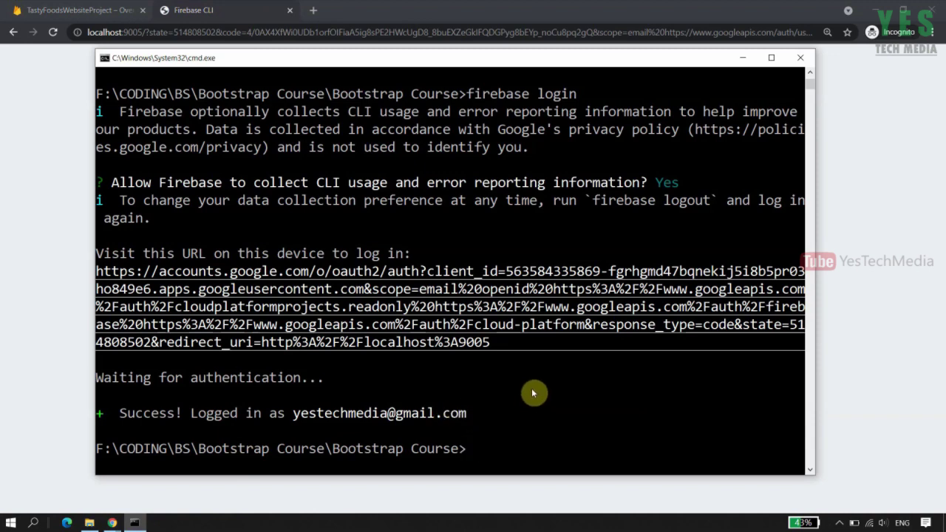
scroll(531, 388, "down", 1, "ctrl")
scroll(532, 389, "up", 1, "ctrl")
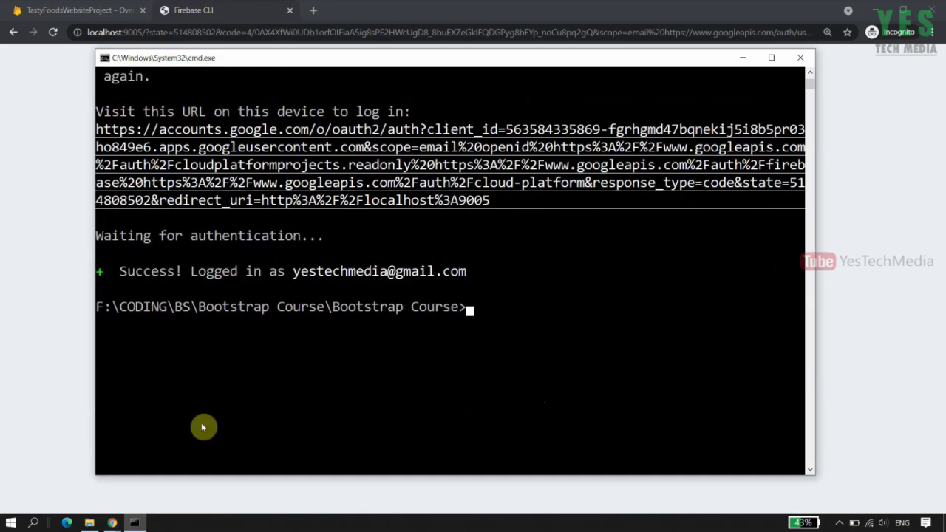
left_click(96, 10)
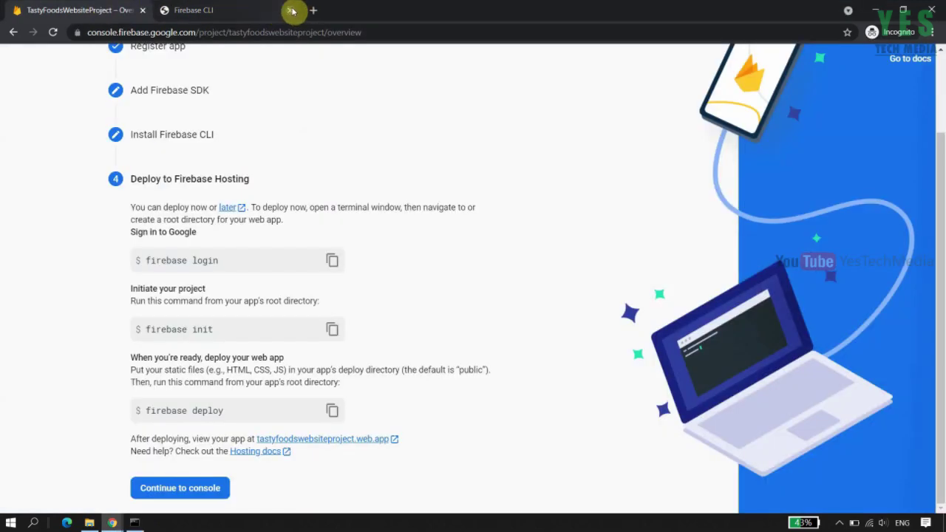
left_click(290, 10)
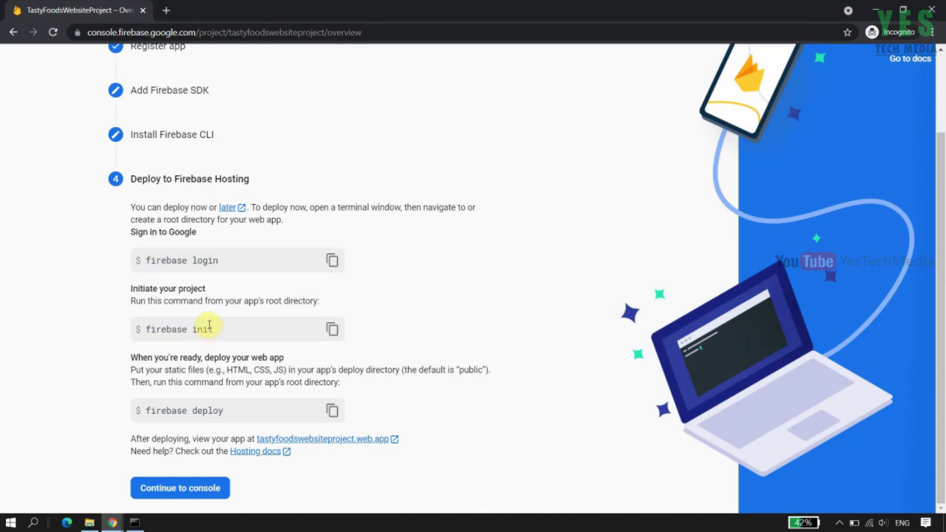
Copy the project initialization command, run firebase init in the command prompt and answer y to proceed in the Bootstrap Course directory.
left_click(332, 329)
left_click(134, 522)
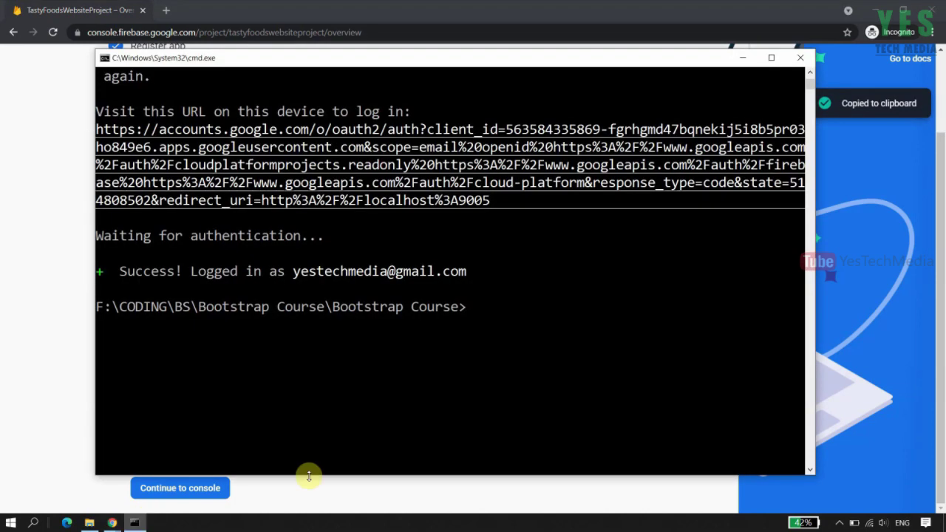
left_click(479, 308)
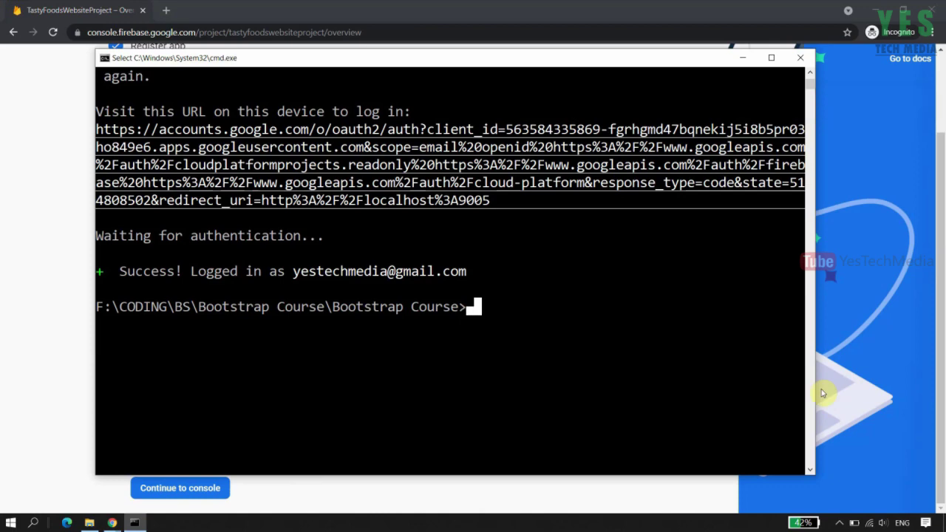
key("Escape")
key("ctrl+v")
key("Return")
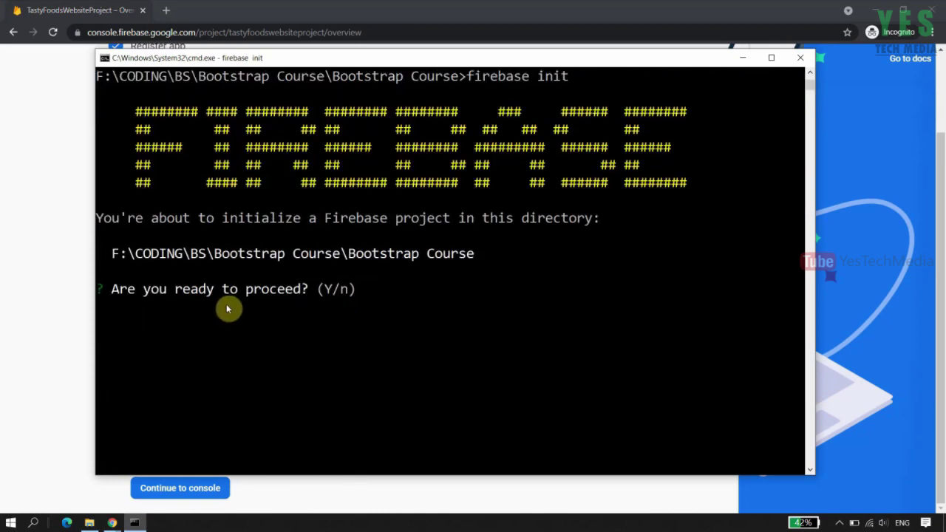
type("y")
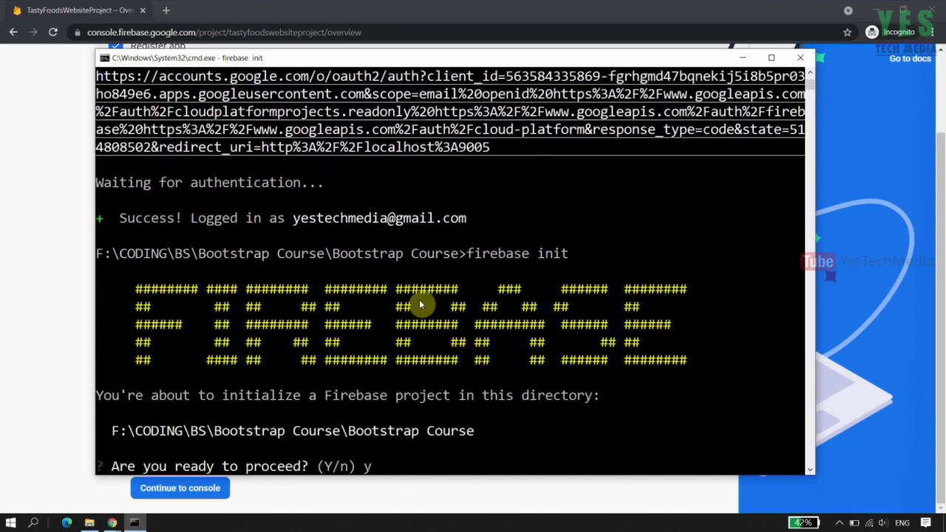
key("Return")
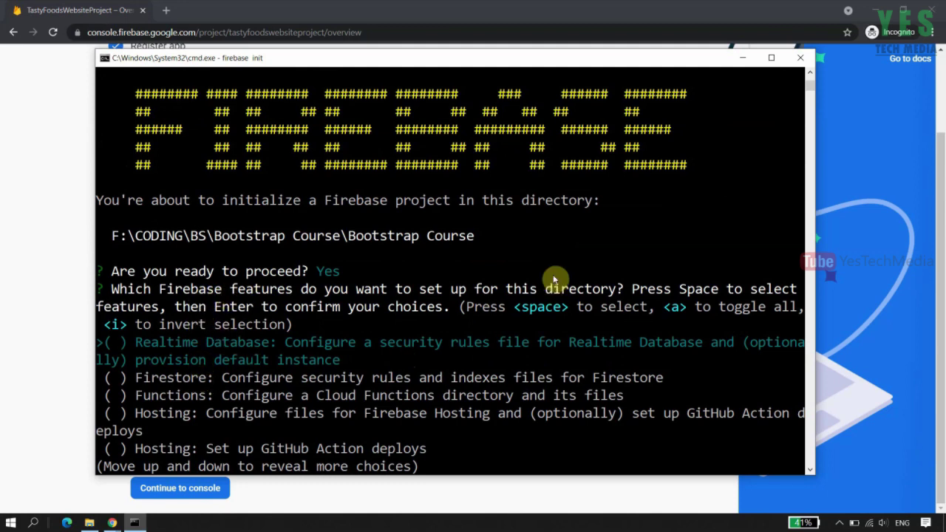
Select only the "Hosting: Configure files for Firebase Hosting" feature and confirm the choice.
key("Down")
key("Down")
key("Down")
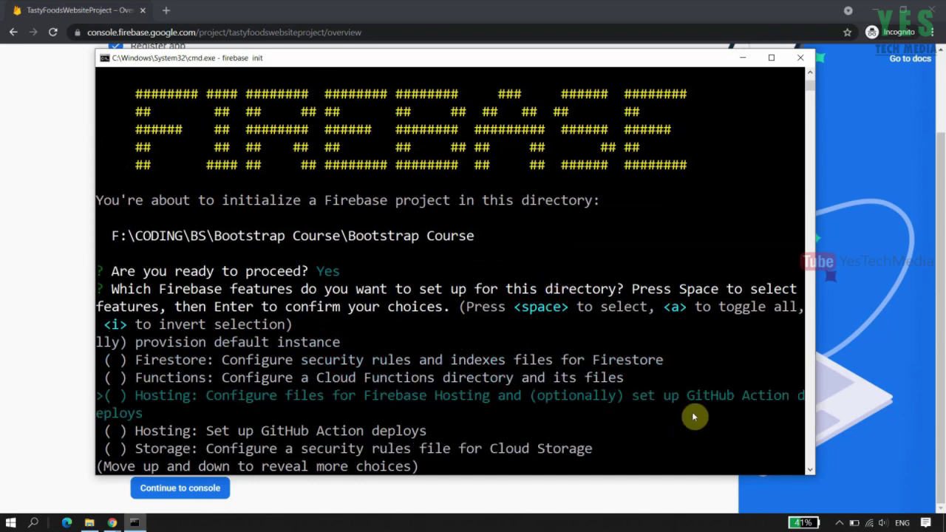
key("space")
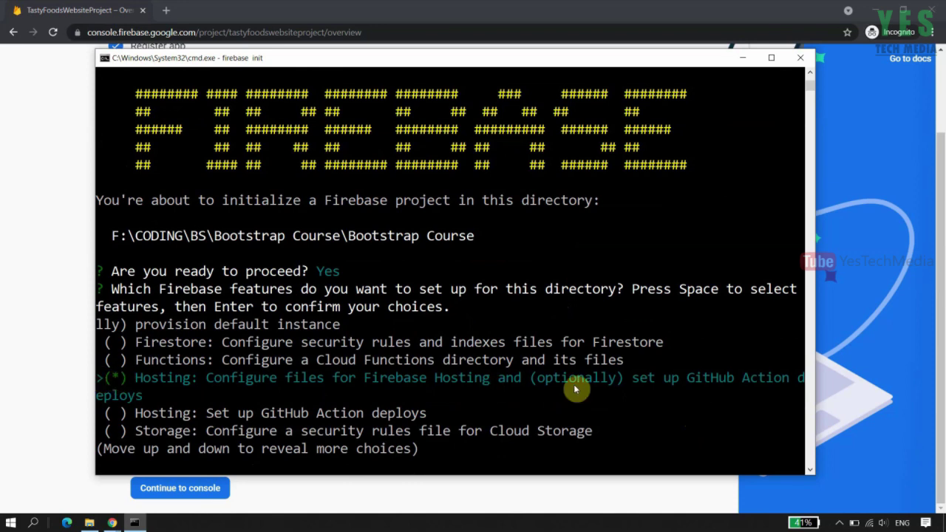
key("Return")
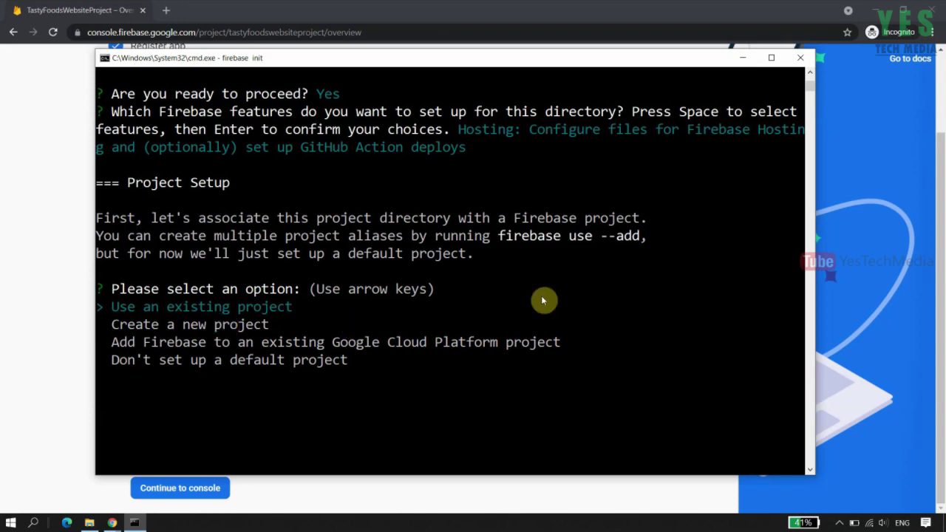
Choose to use an existing project and select tastyfoodswebsiteproject as the directory's default Firebase project.
key("Down")
key("Up")
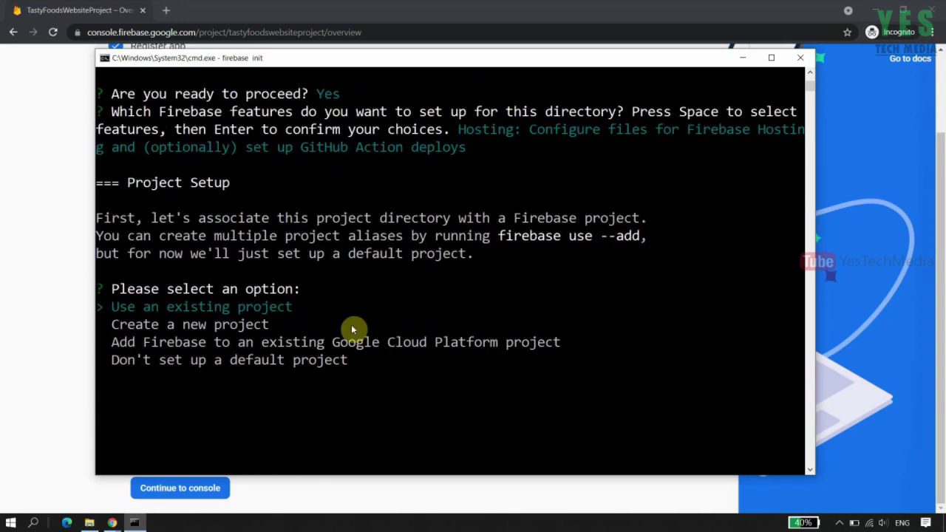
key("Return")
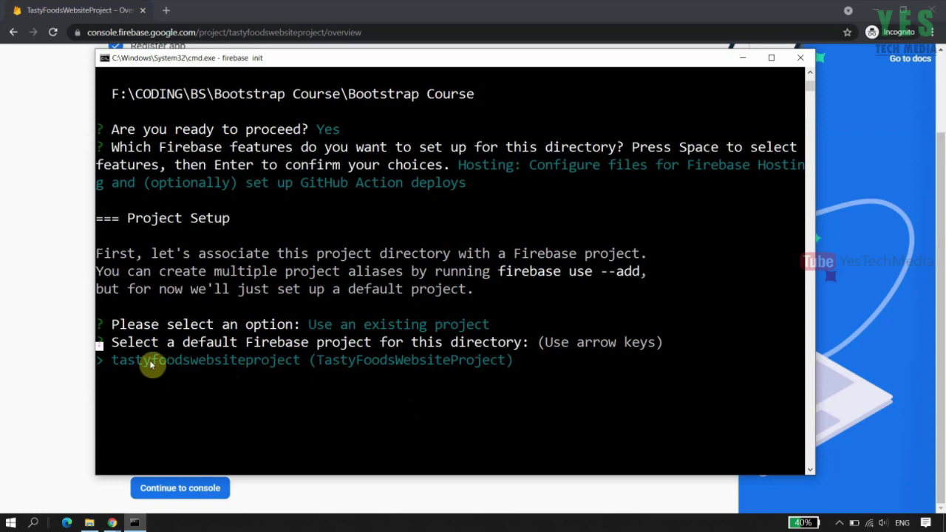
key("Return")
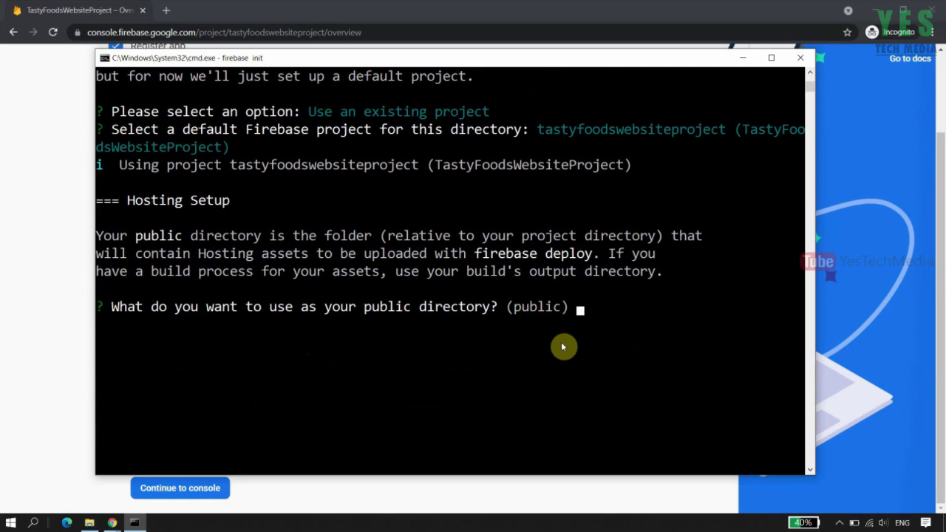
type("pub")
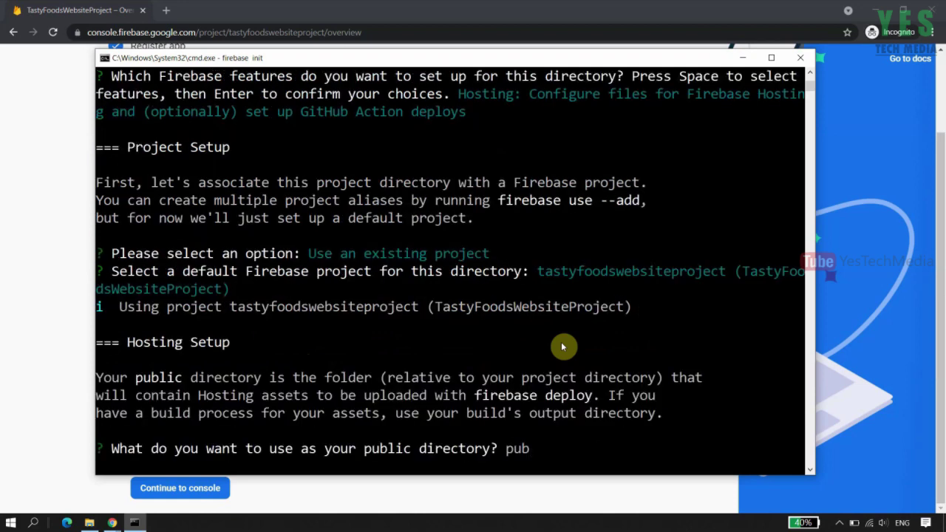
key("BackSpace")
key("BackSpace")
key("BackSpace")
Switch to File Explorer and create a folder named public inside the Bootstrap Course folder.
left_click(90, 523)
right_click(371, 257)
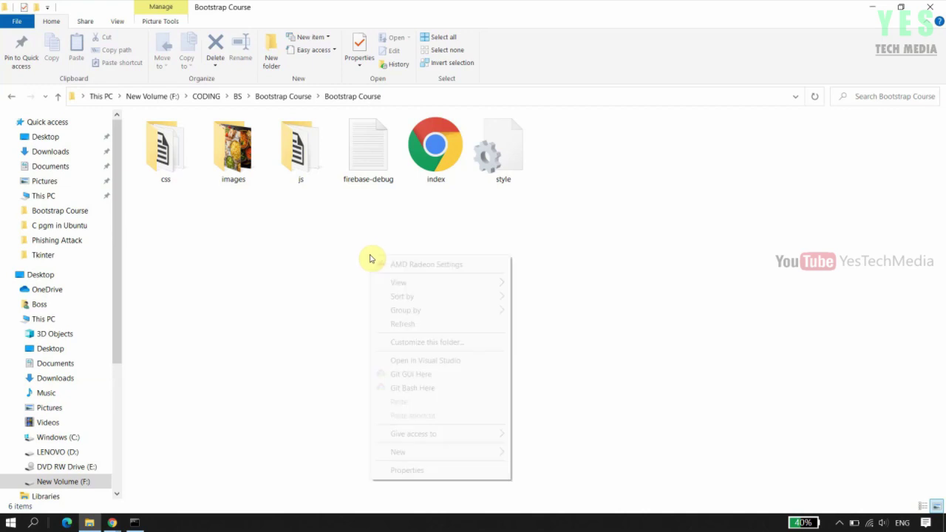
left_click(272, 56)
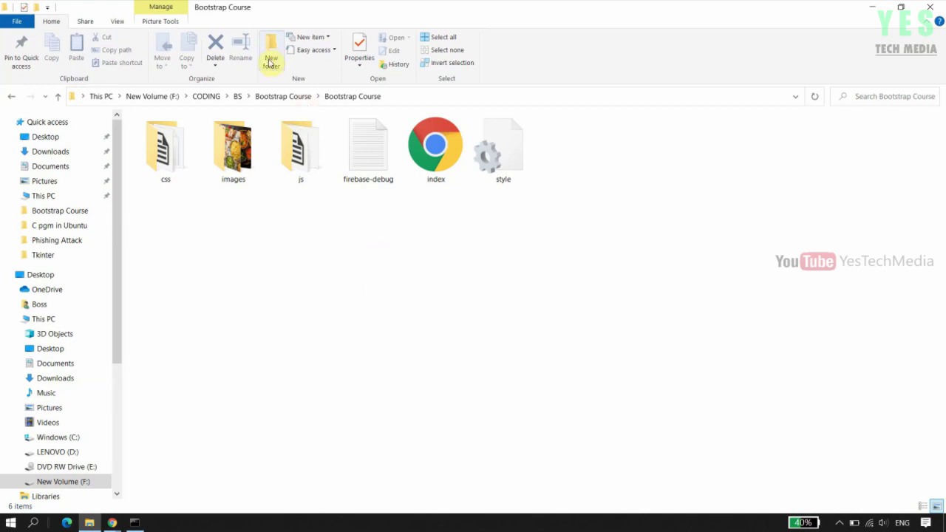
left_click(271, 55)
type("public")
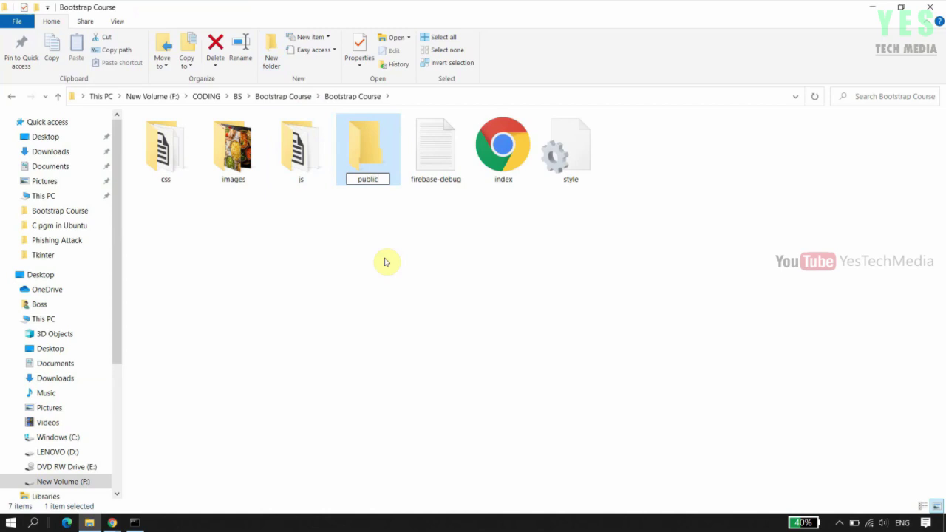
key("Return")
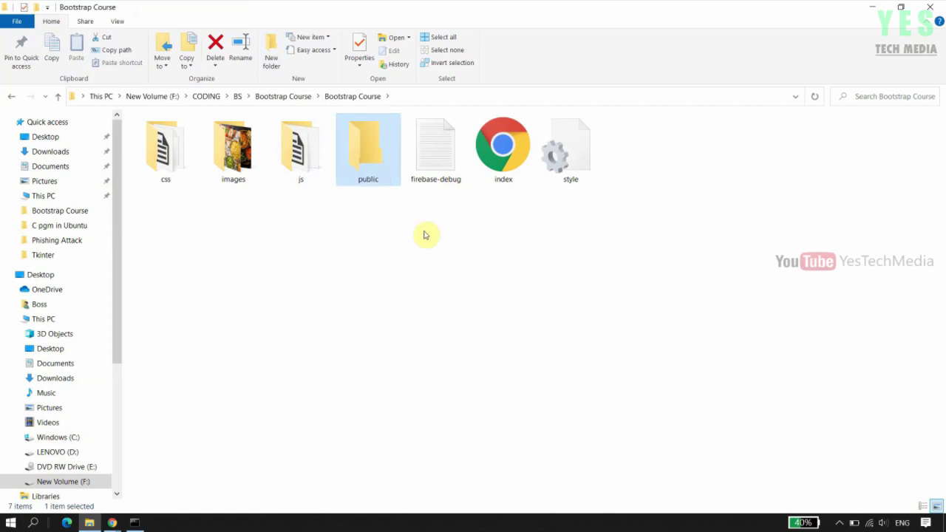
Move the css, images and js folders and the firebase-debug, index and style files into the public folder, and check its contents.
left_click(438, 229)
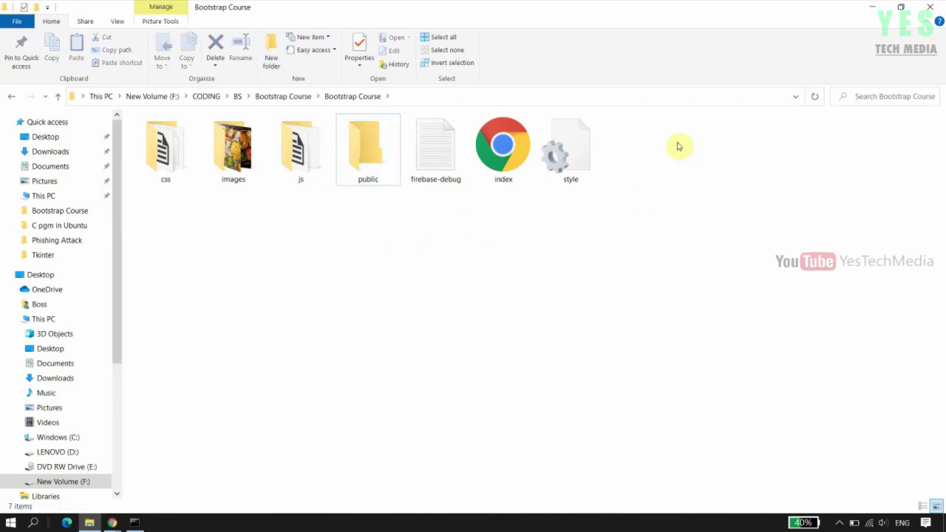
left_click_drag(677, 142, 369, 170)
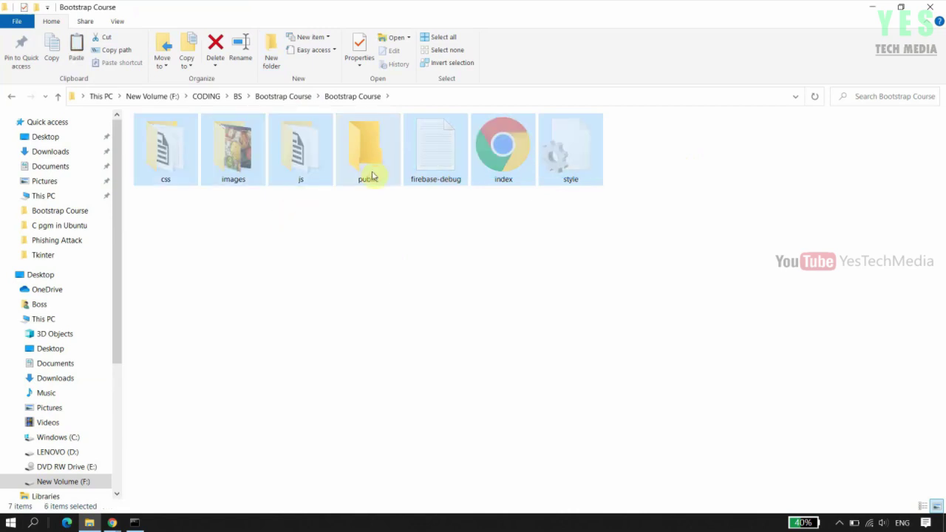
double_click(370, 170)
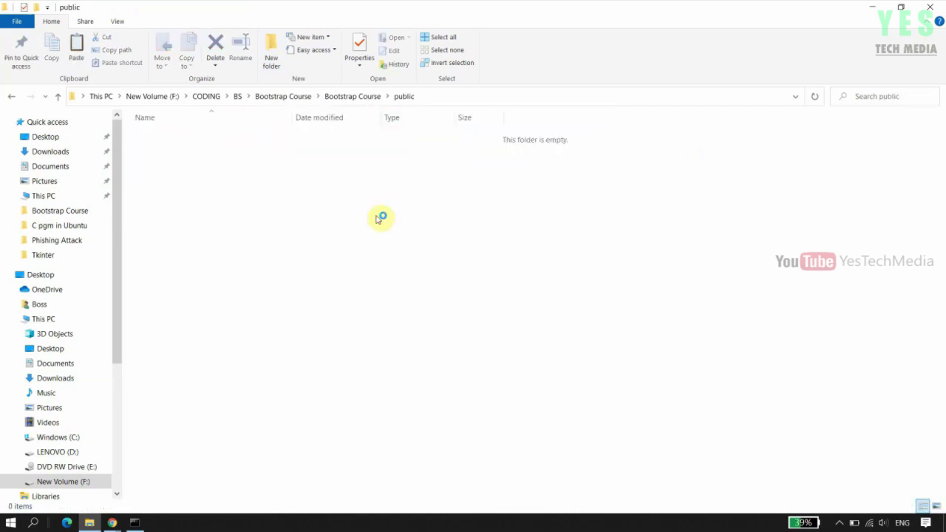
key("ctrl+v")
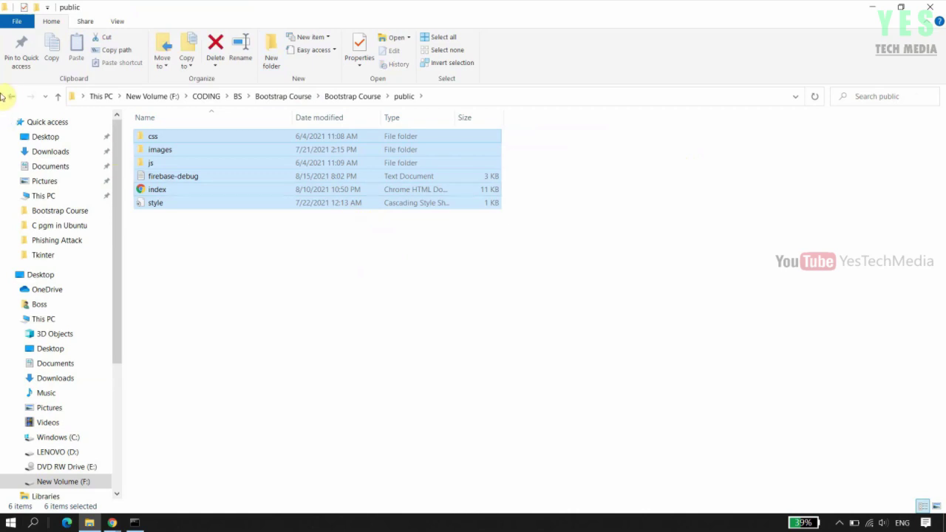
left_click(11, 96)
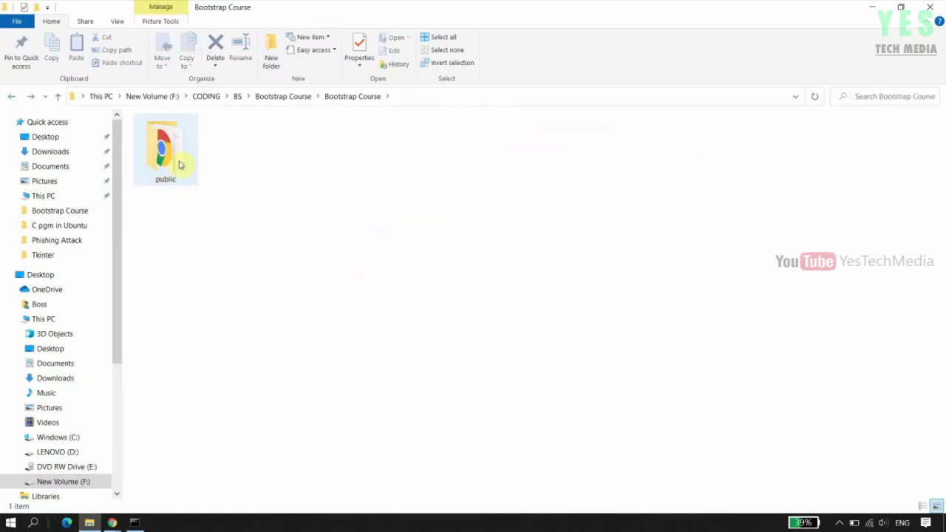
double_click(179, 165)
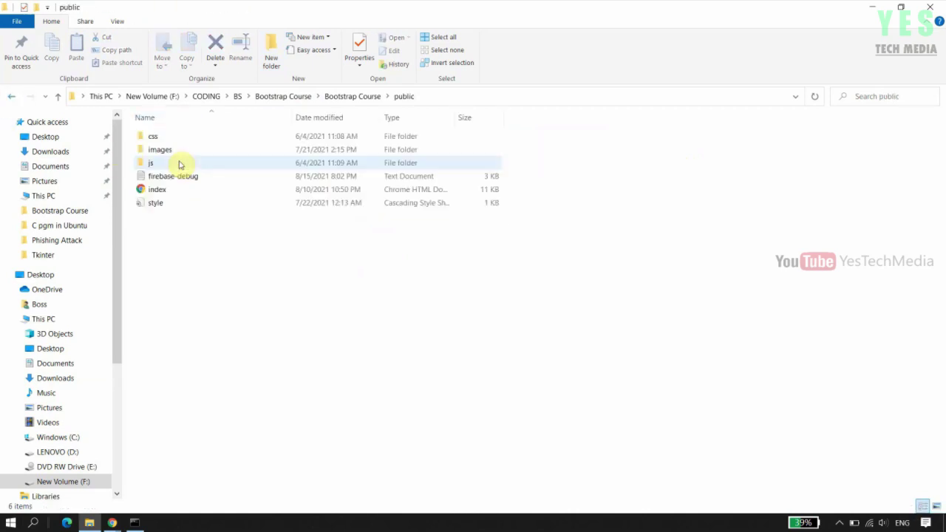
left_click(13, 97)
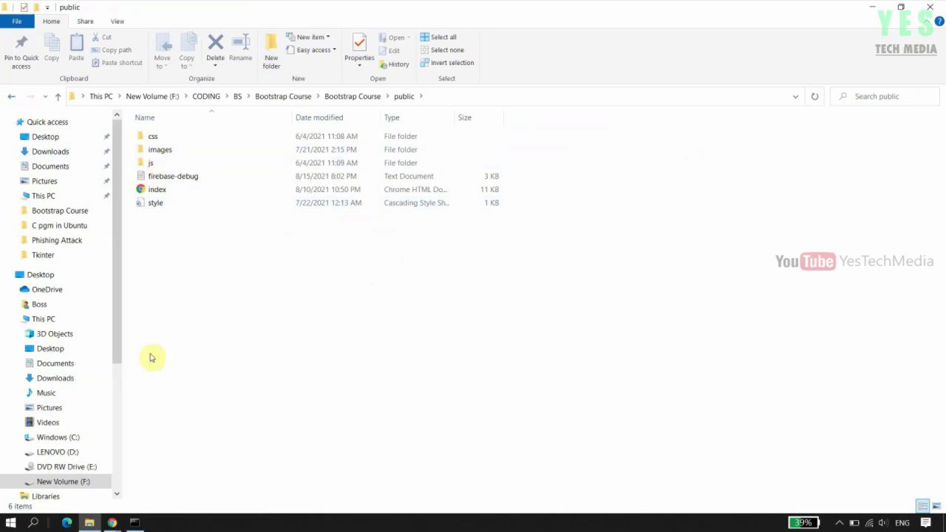
Return to the command prompt and set public as the public directory for Hosting.
left_click(137, 522)
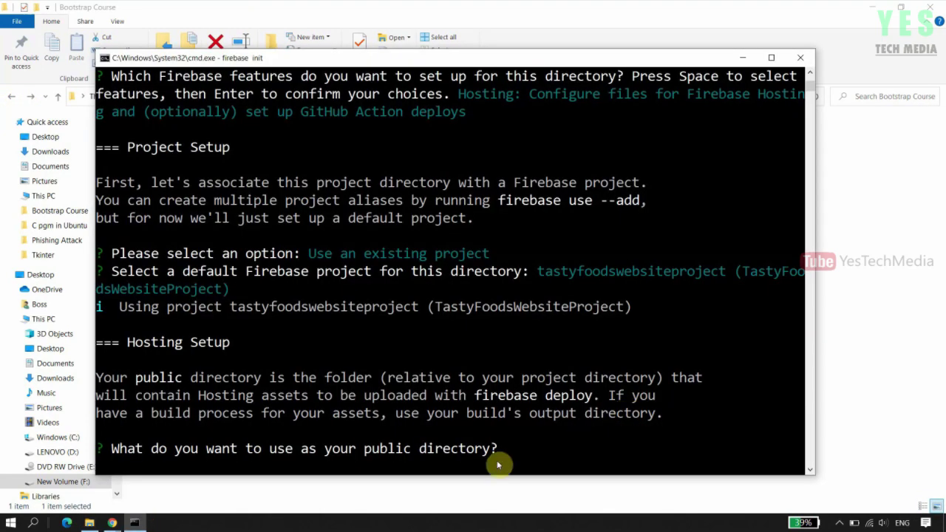
scroll(540, 444, "down", 2)
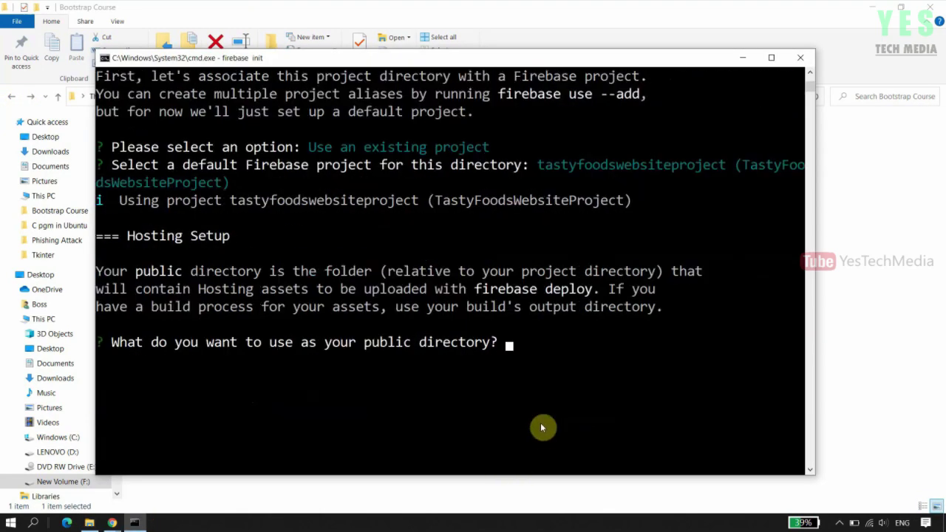
type("public")
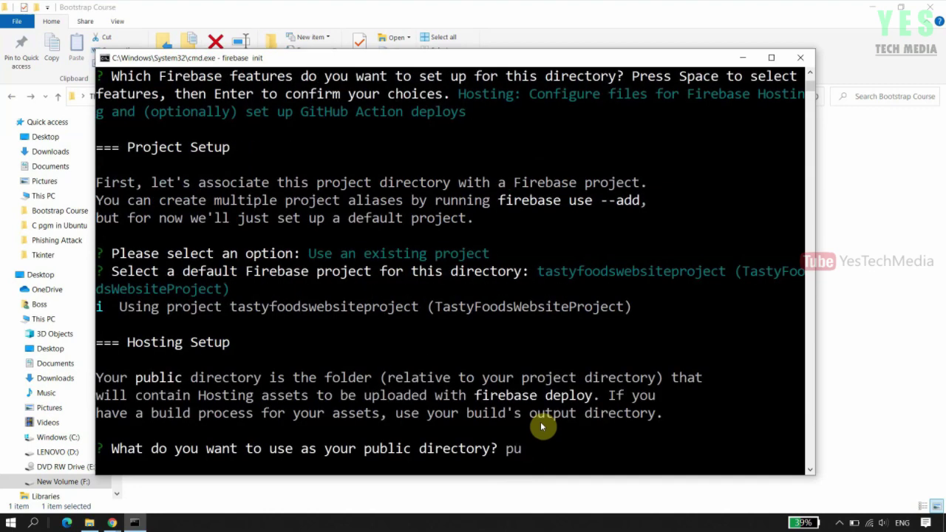
key("Return")
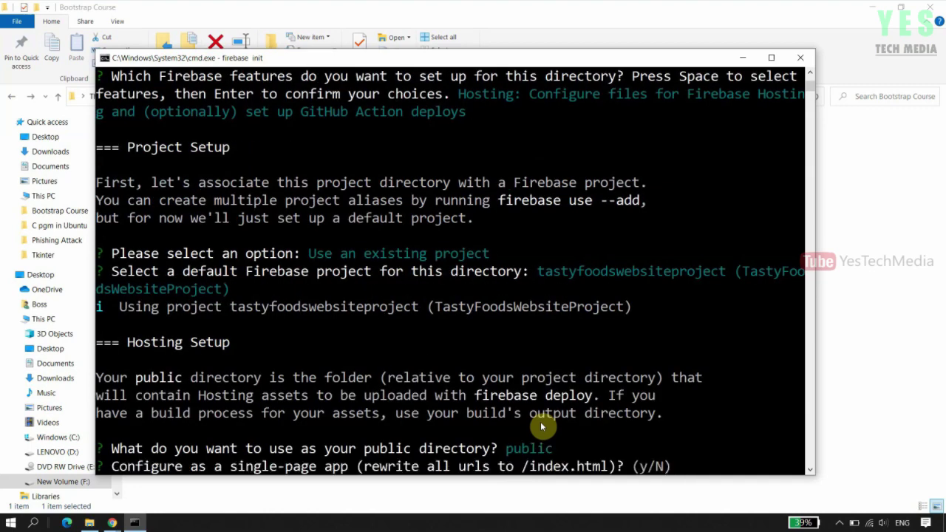
Answer n to configuring a single-page app and n to automatic builds and deploys with GitHub.
scroll(541, 426, "down", 3)
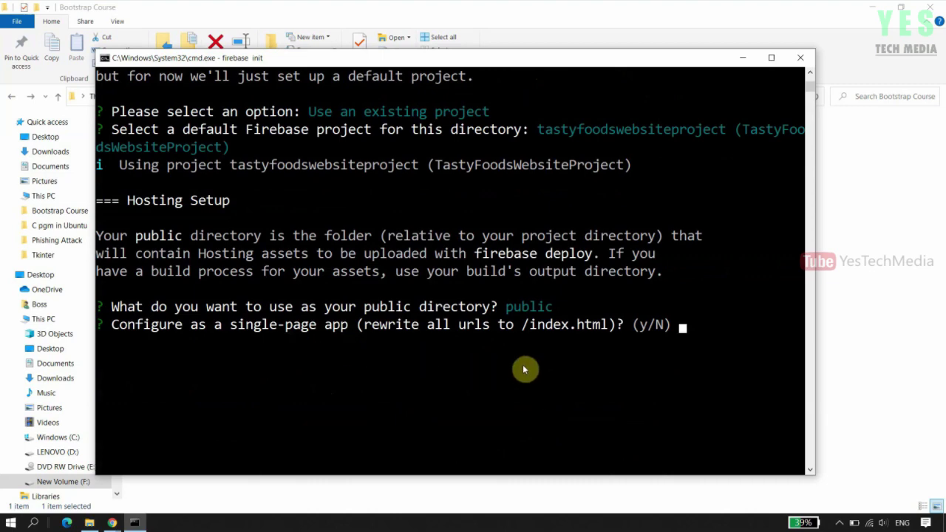
type("n")
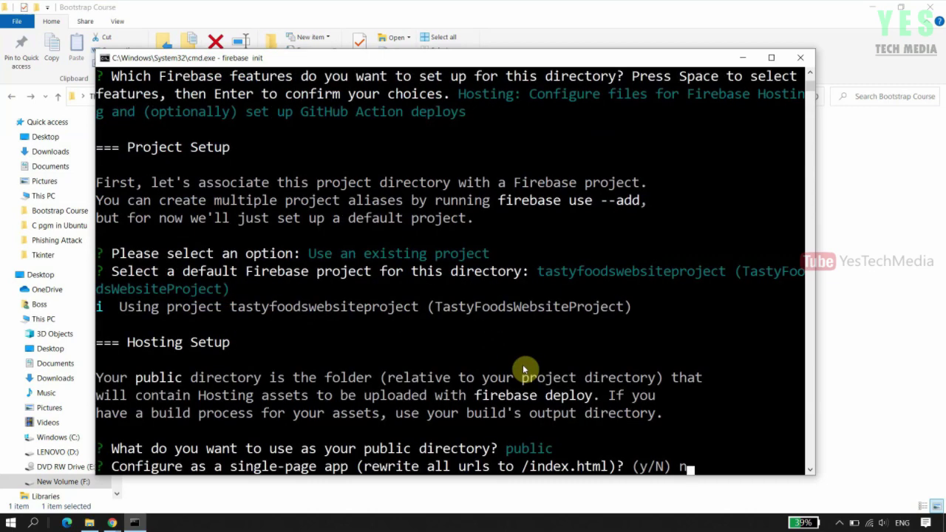
key("Return")
scroll(542, 358, "down", 2)
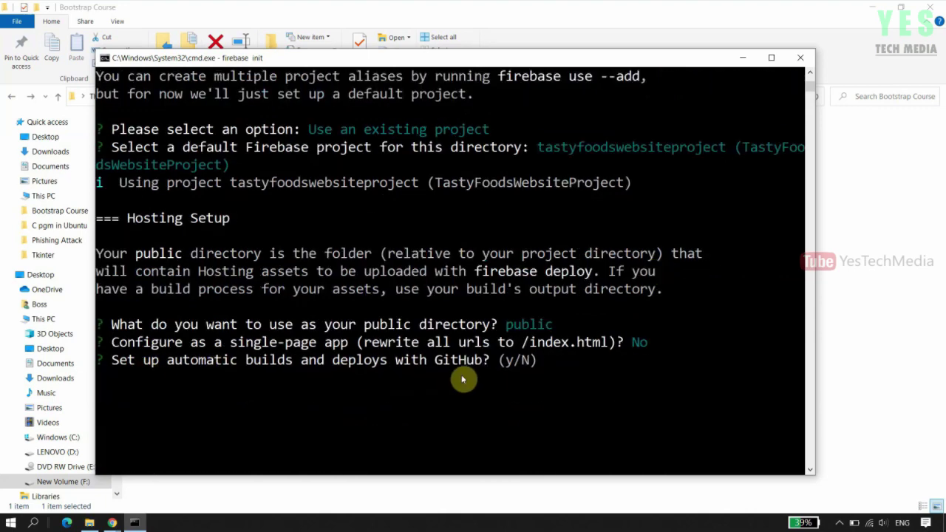
type("n")
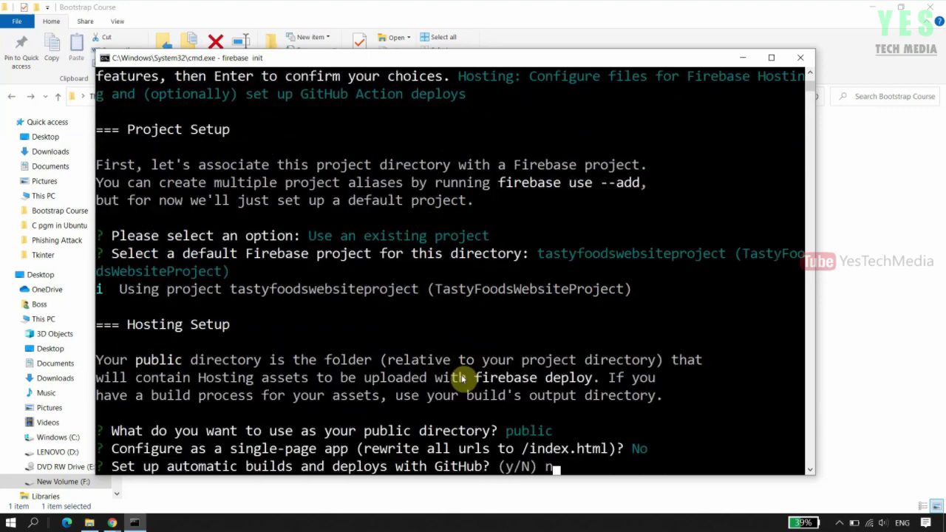
key("Return")
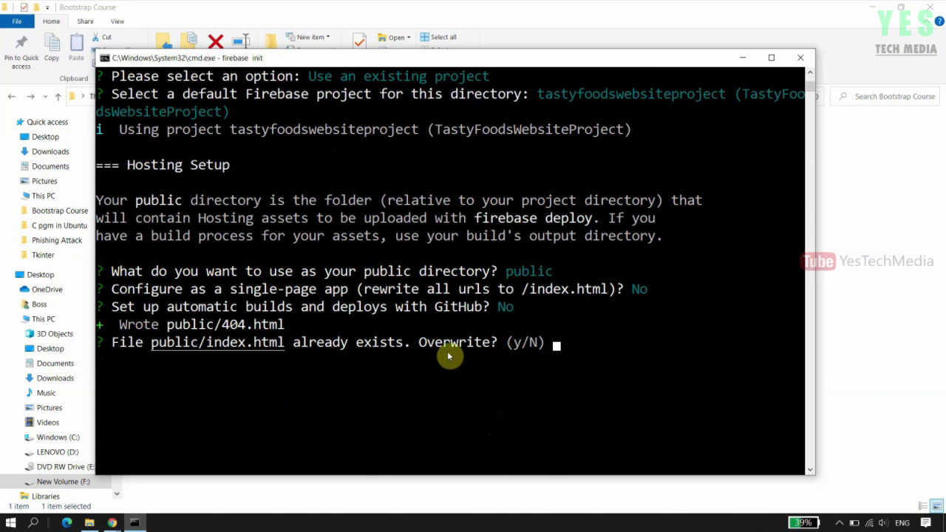
Answer n to overwriting public/index.html to complete the Firebase initialization.
type("n")
key("Return")
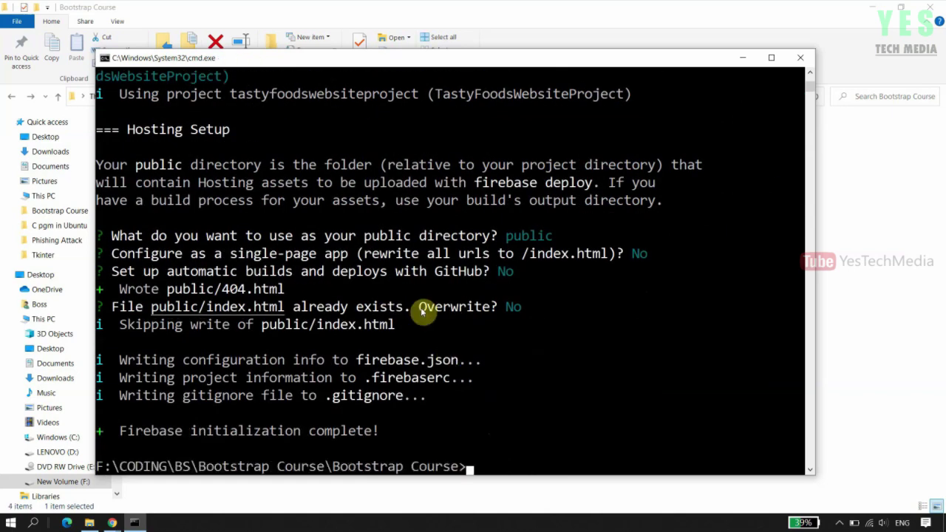
scroll(528, 346, "down", 3)
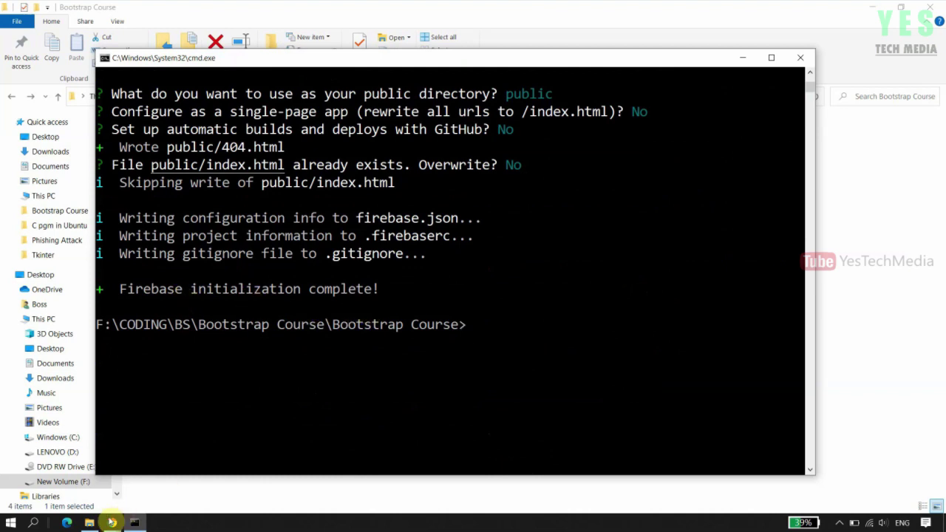
Copy the firebase deploy command from the Firebase project page and run it in the command prompt.
left_click(111, 523)
left_click(191, 477)
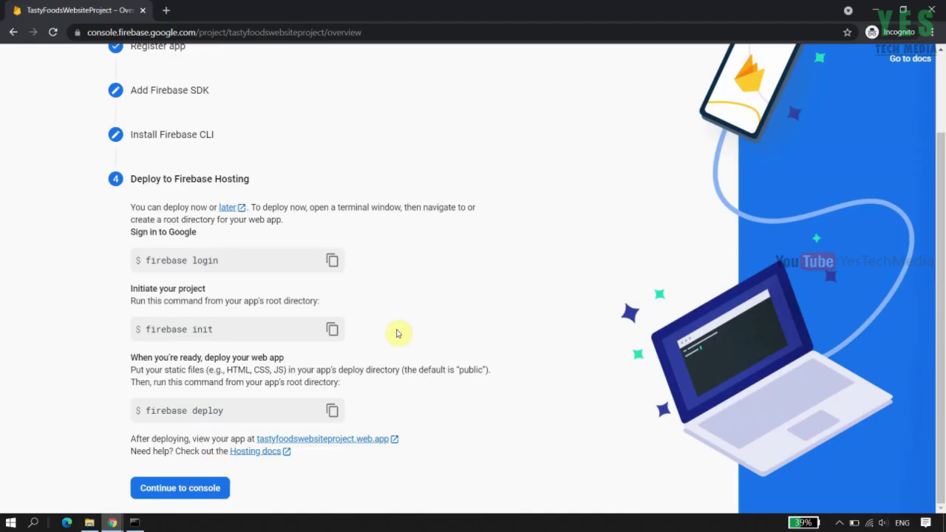
left_click(333, 411)
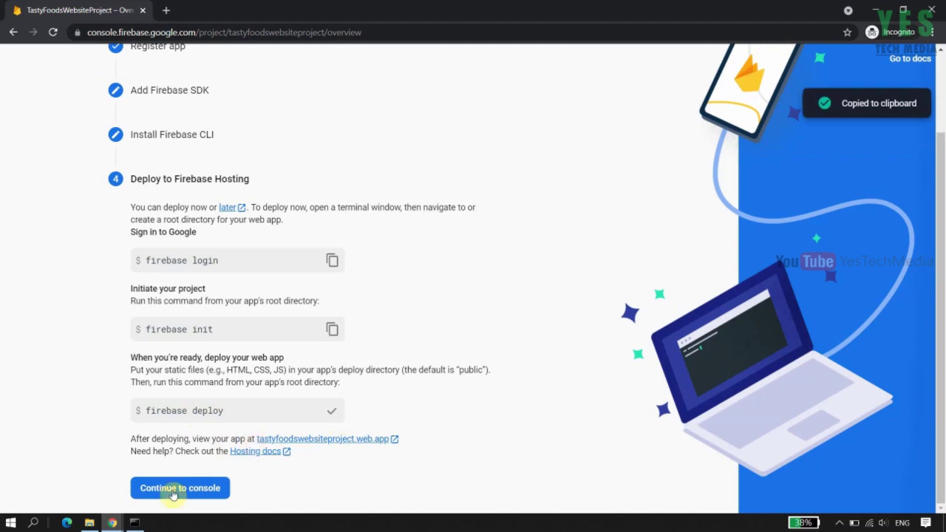
left_click(134, 523)
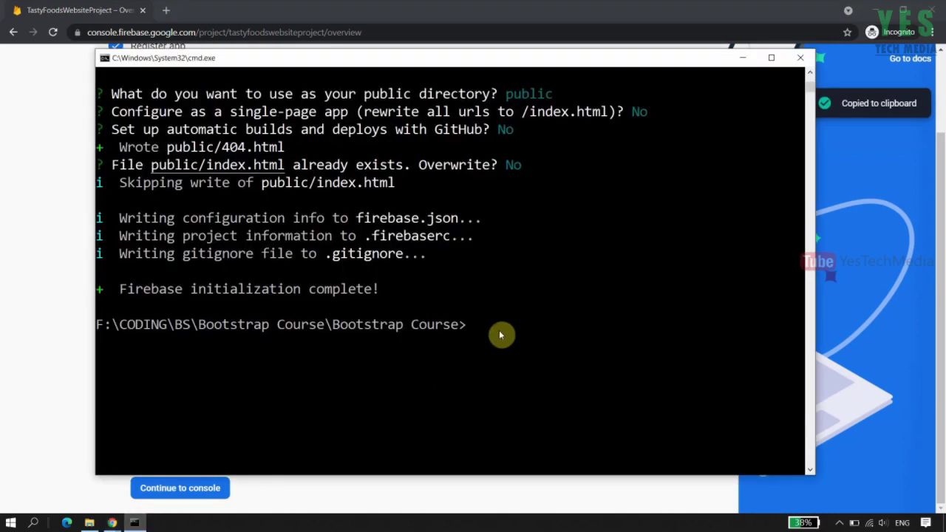
key("ctrl+v")
key("Return")
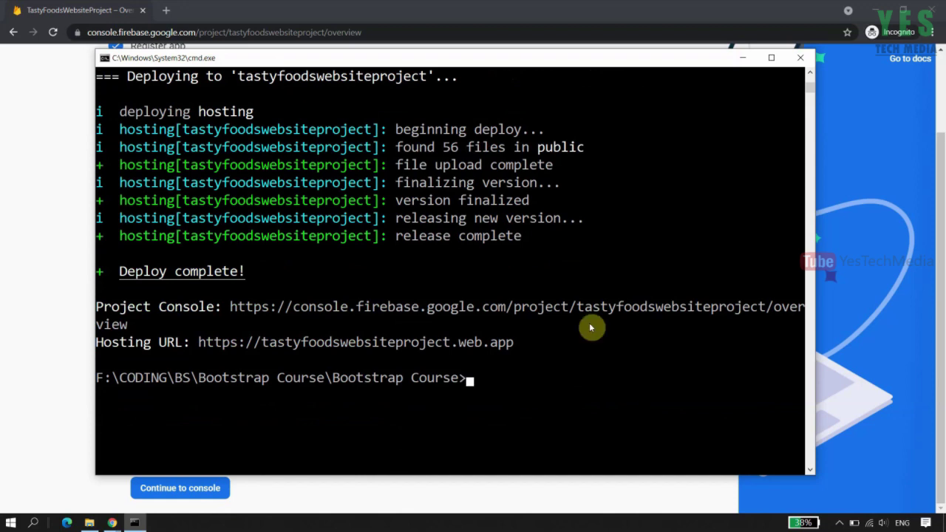
left_click_drag(521, 342, 460, 344)
left_click_drag(288, 351, 515, 344)
key("ctrl+c")
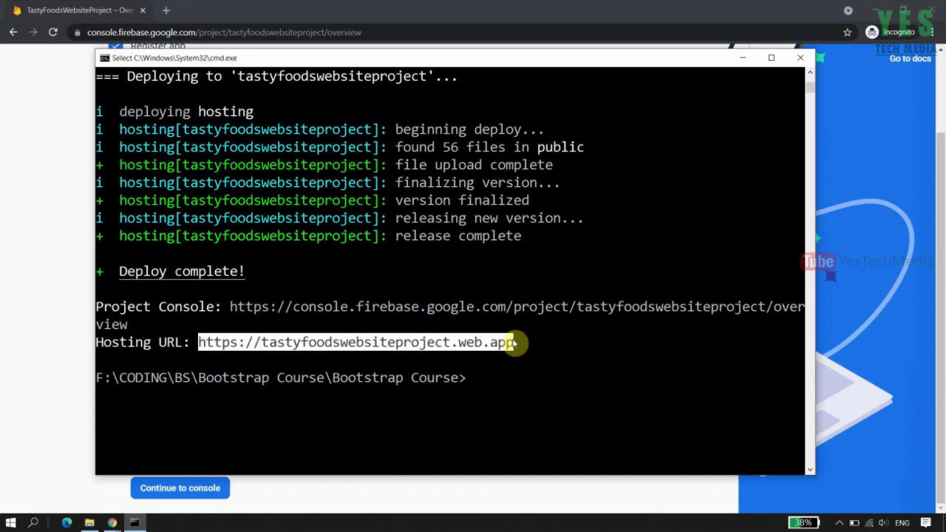
key("ctrl+c")
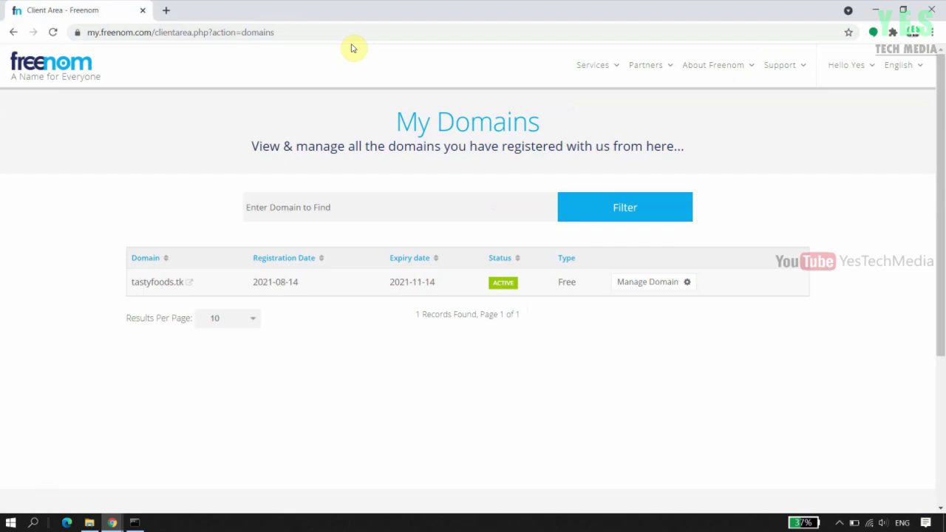
key("ctrl+n")
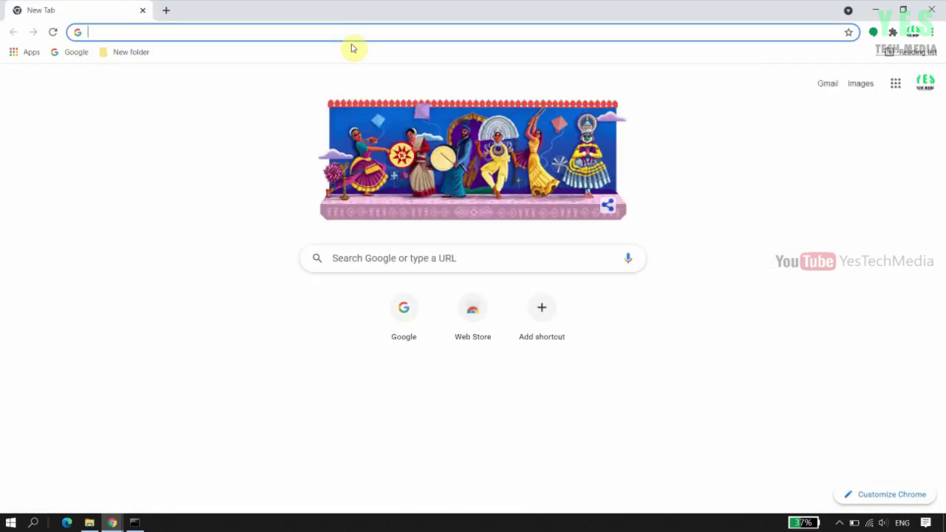
key("ctrl+v")
key("Return")
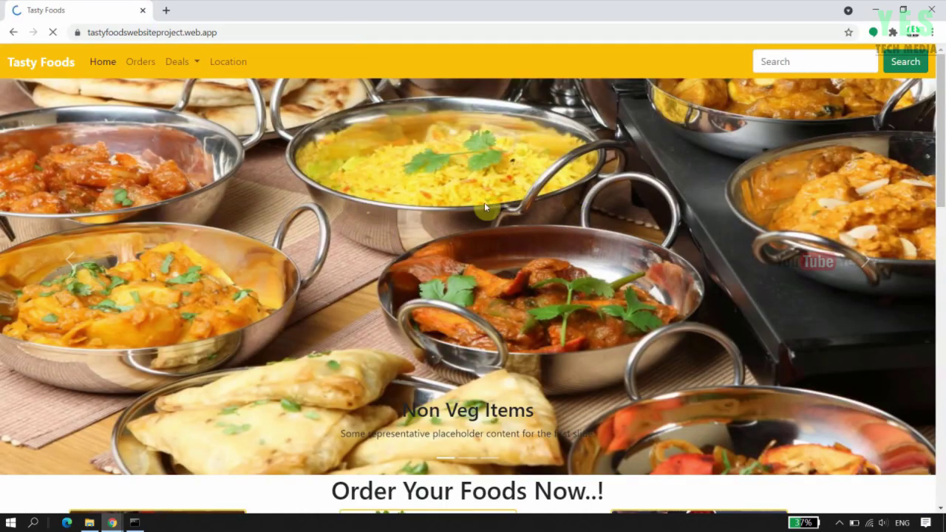
scroll(373, 195, "down", 3)
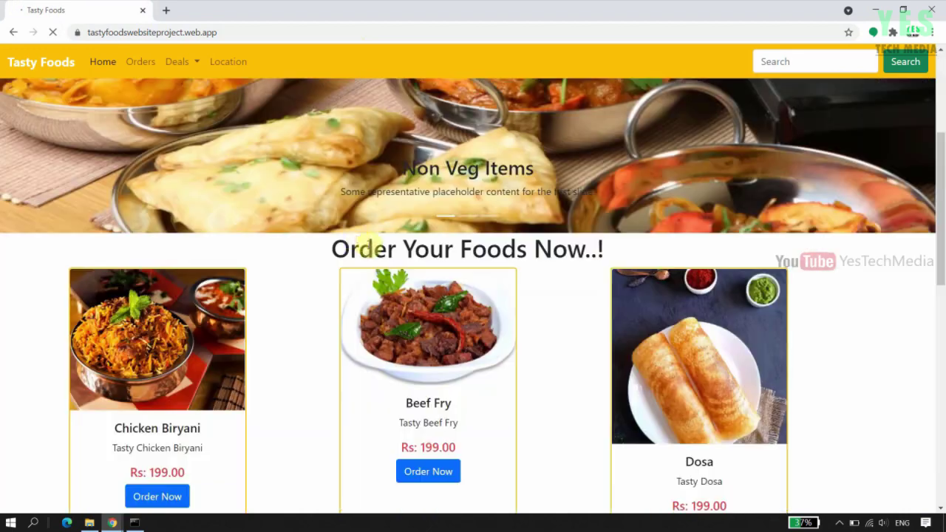
Look through the deployed Tasty Foods home page and its web.app address, and close its browser window.
scroll(536, 230, "down", 3)
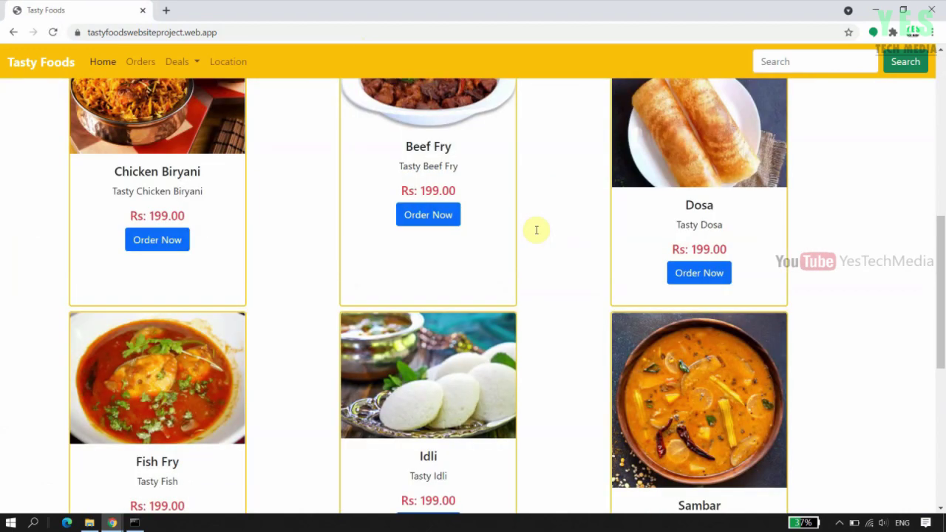
scroll(560, 283, "up", 2)
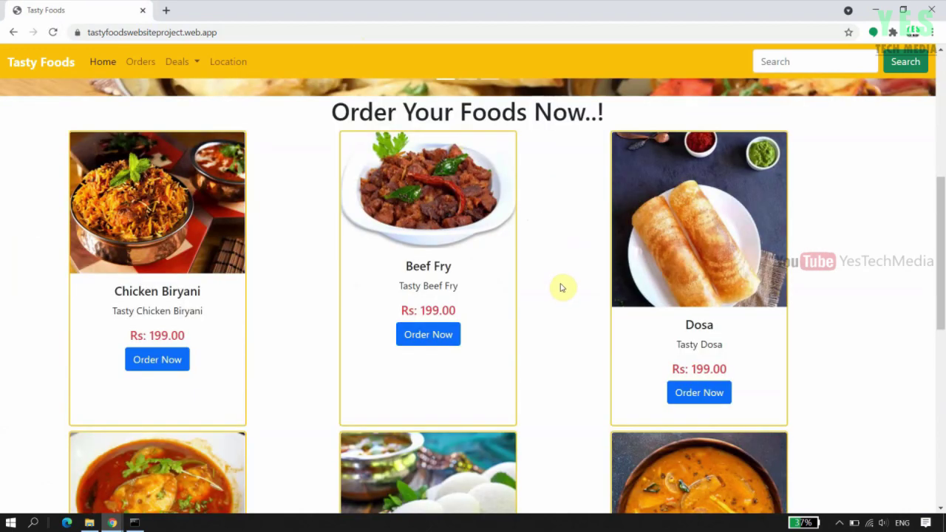
scroll(561, 288, "up", 5)
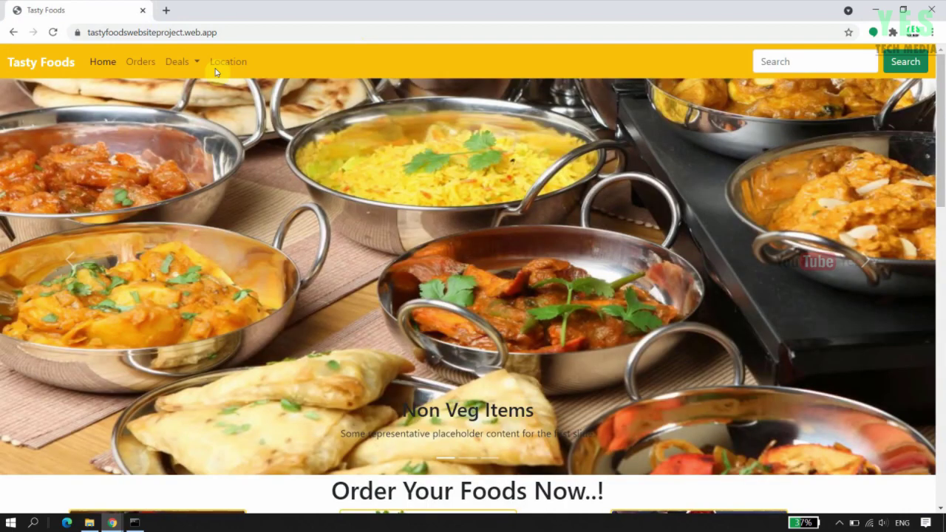
left_click(229, 32)
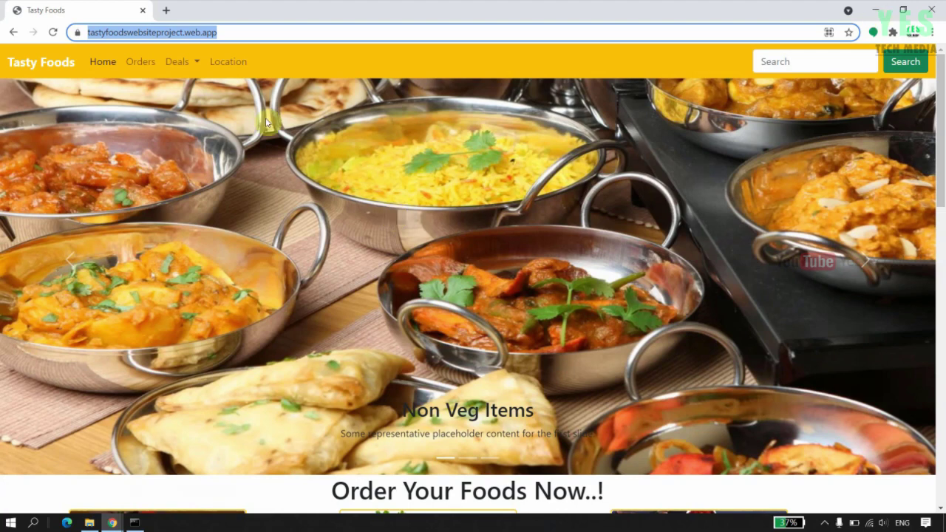
left_click(932, 9)
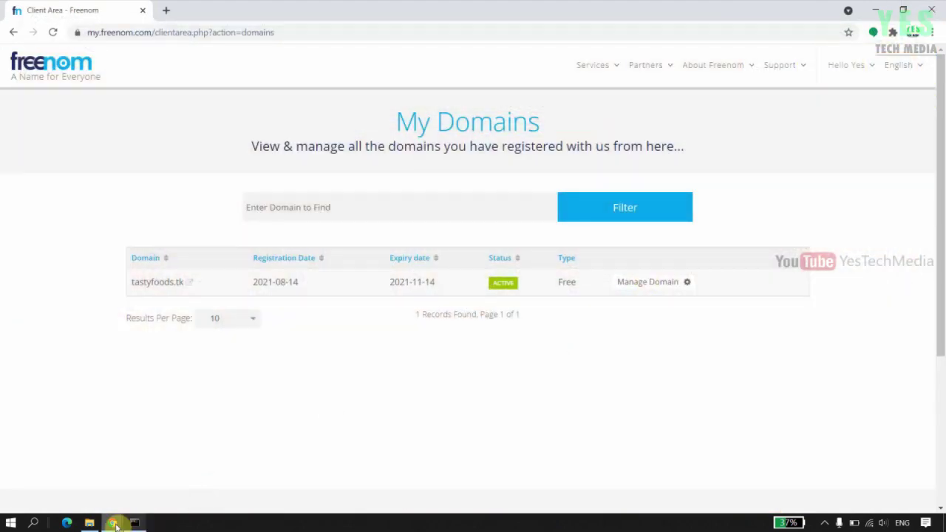
Switch to the Firebase project, continue to the console, and start adding a custom domain for its hosting site.
mouse_move(111, 523)
left_click(196, 482)
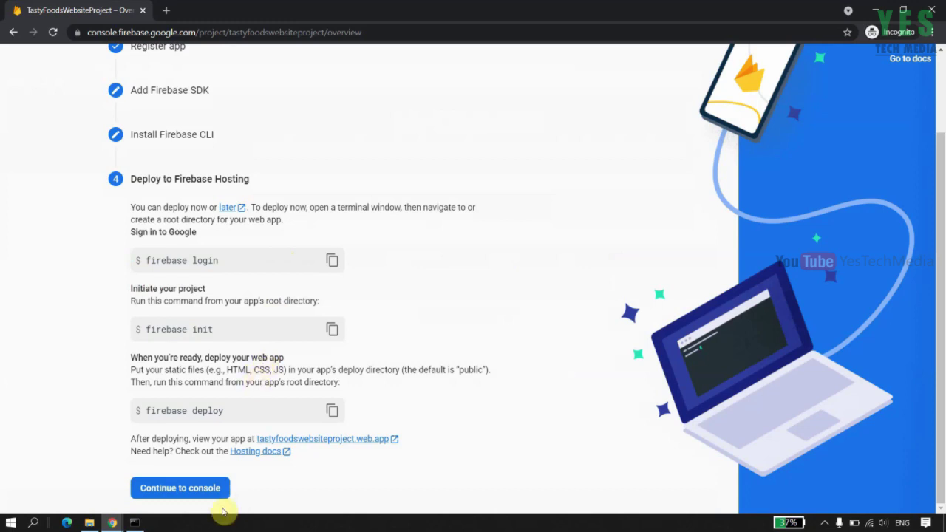
left_click(204, 490)
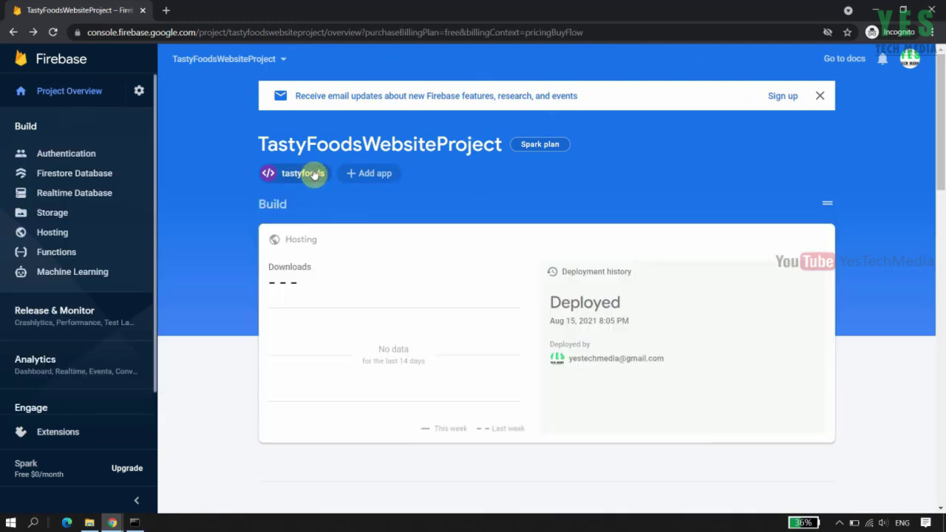
left_click(63, 234)
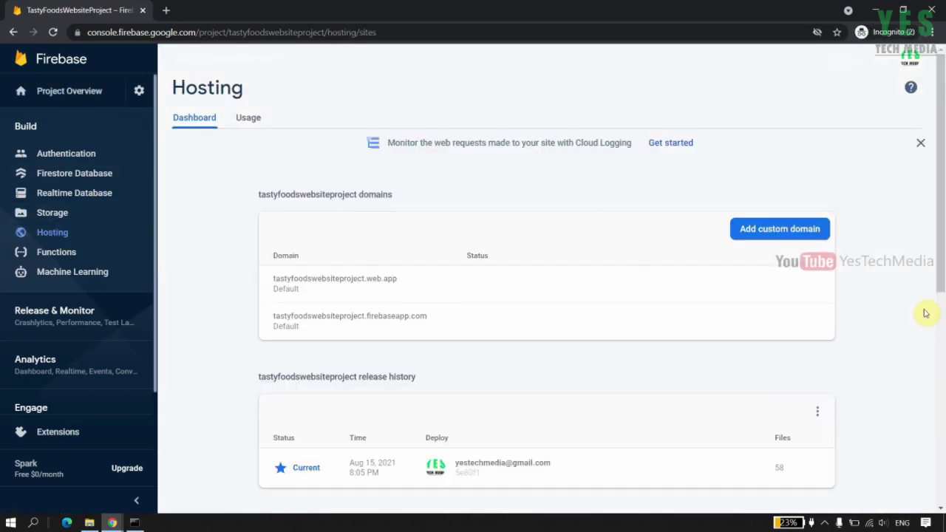
left_click(794, 236)
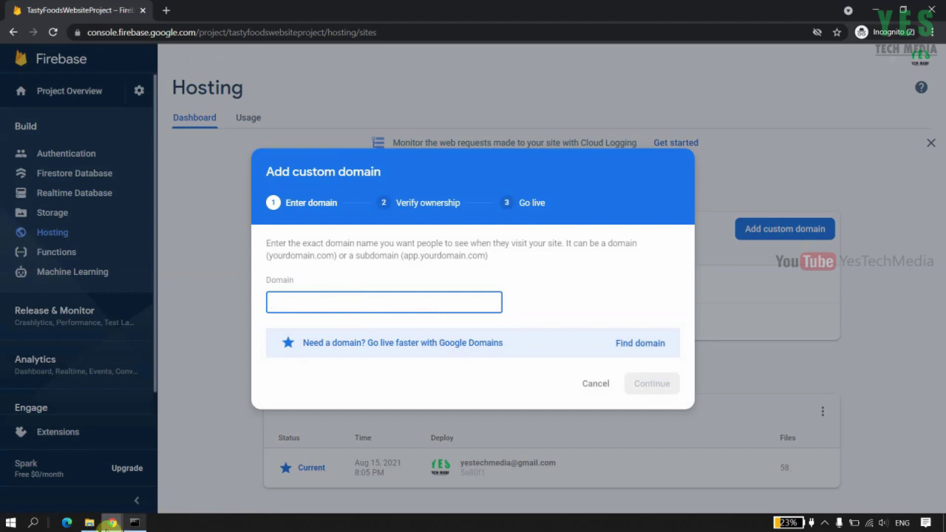
Copy tastyfoods.tk from the Freenom domain list, enter it as the Firebase custom domain without a redirect, and continue.
left_click(111, 522)
left_click(85, 493)
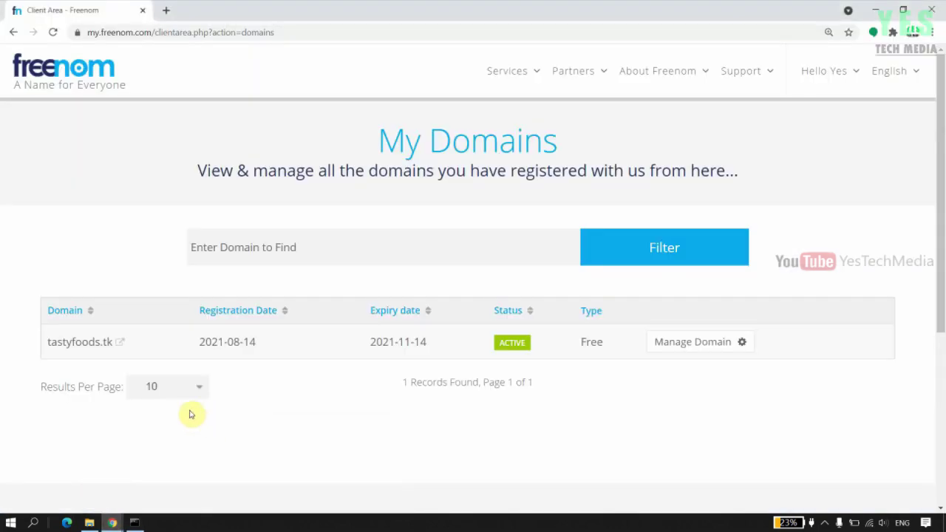
left_click_drag(46, 343, 102, 342)
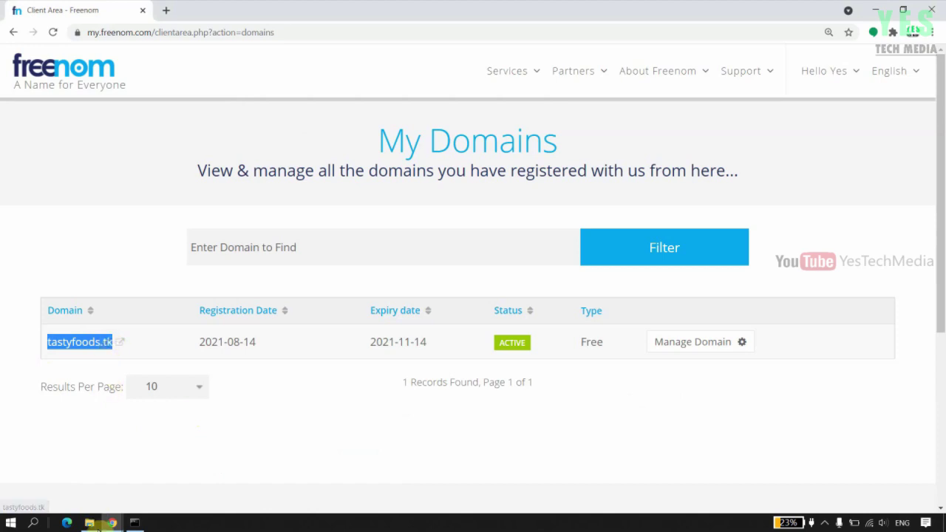
left_click(111, 523)
left_click(207, 484)
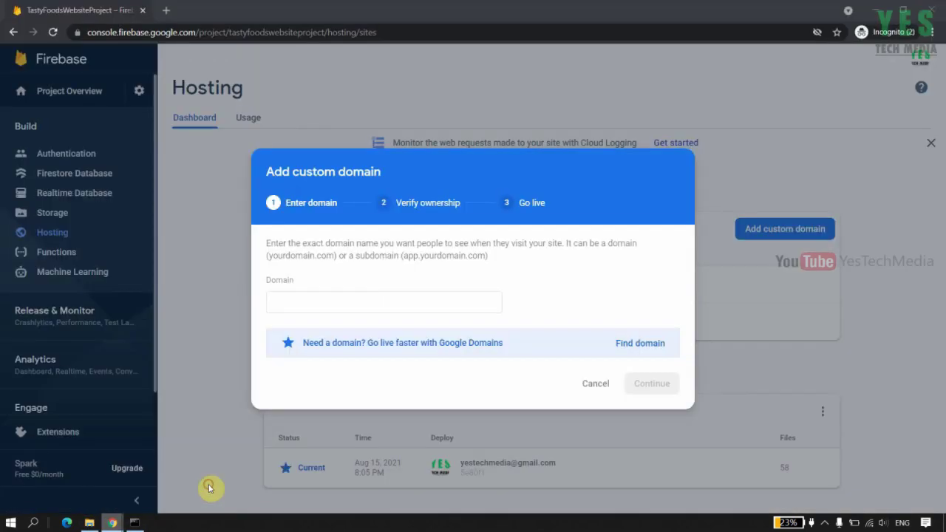
key("ctrl+v")
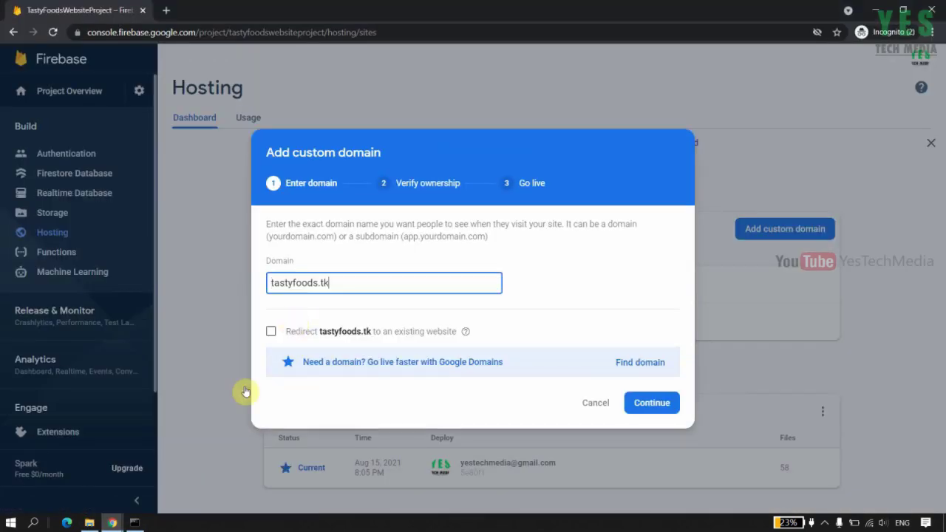
left_click(576, 277)
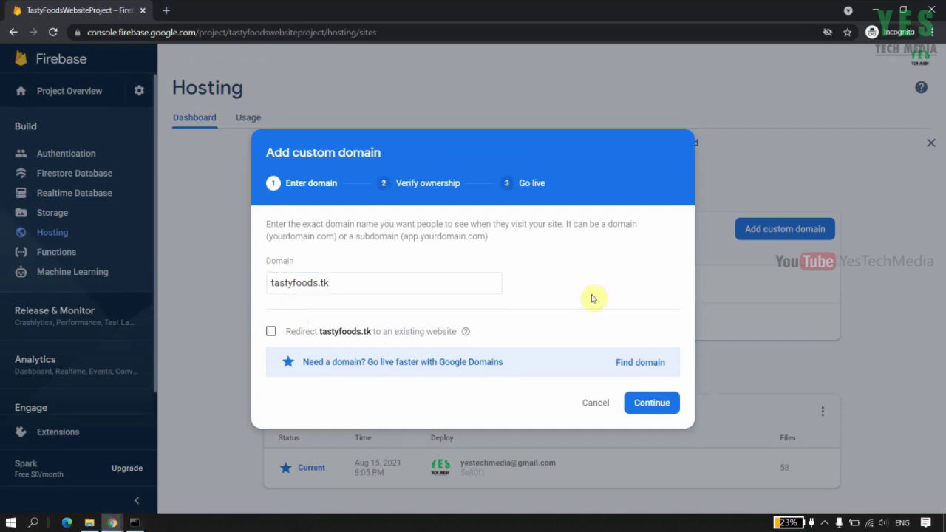
left_click(648, 404)
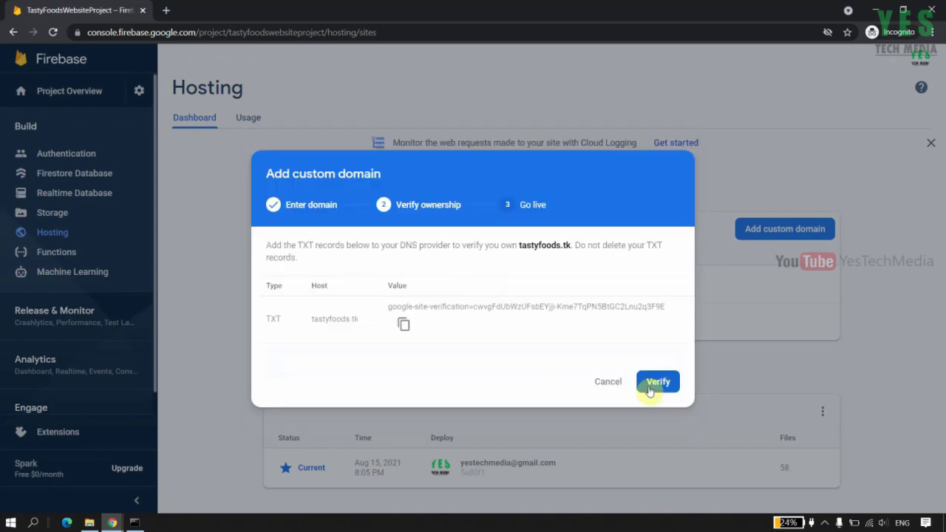
Copy the TXT verification value from Firebase and open the Freenom DNS management for tastyfoods.tk.
left_click(404, 327)
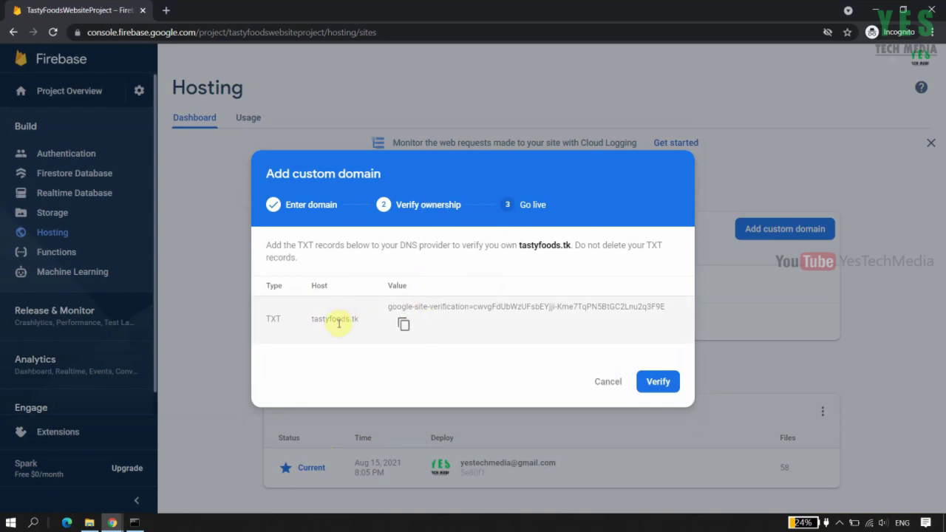
left_click(404, 326)
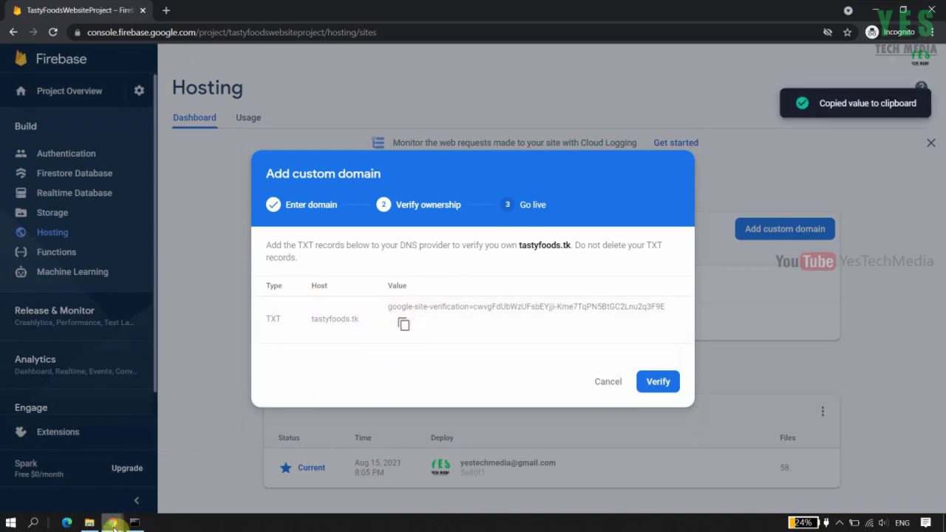
mouse_move(112, 524)
left_click(91, 500)
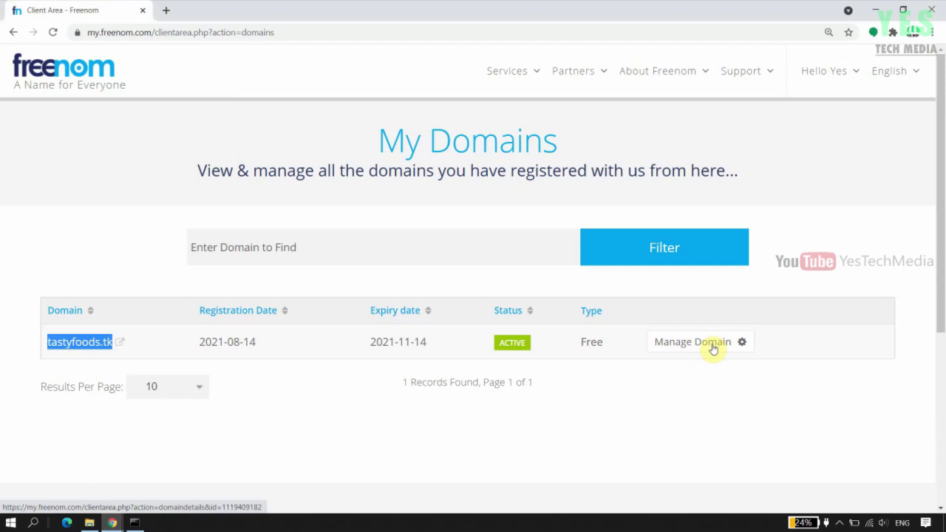
left_click(678, 349)
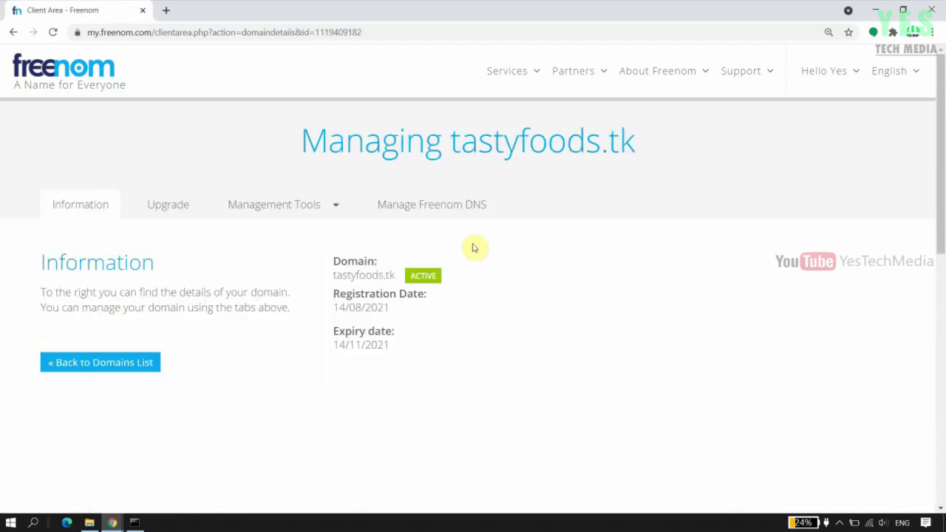
left_click(450, 210)
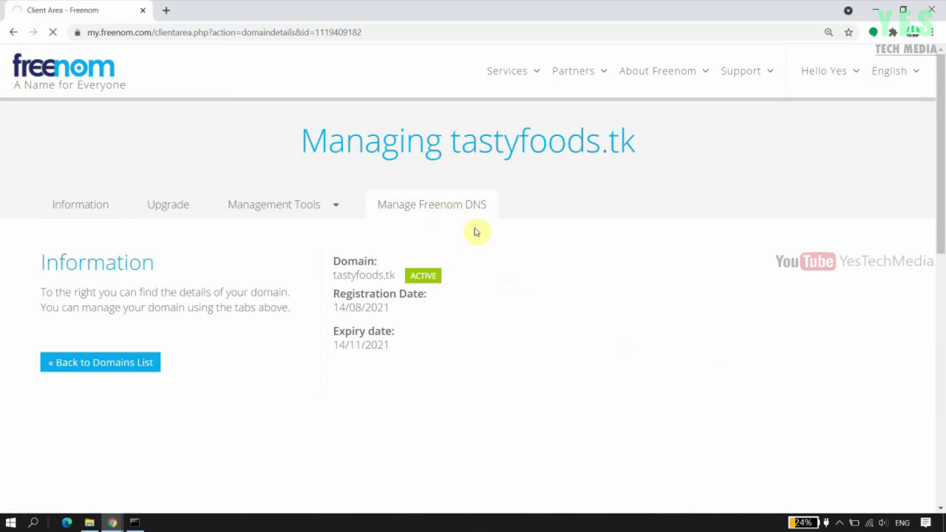
scroll(518, 310, "down", 3)
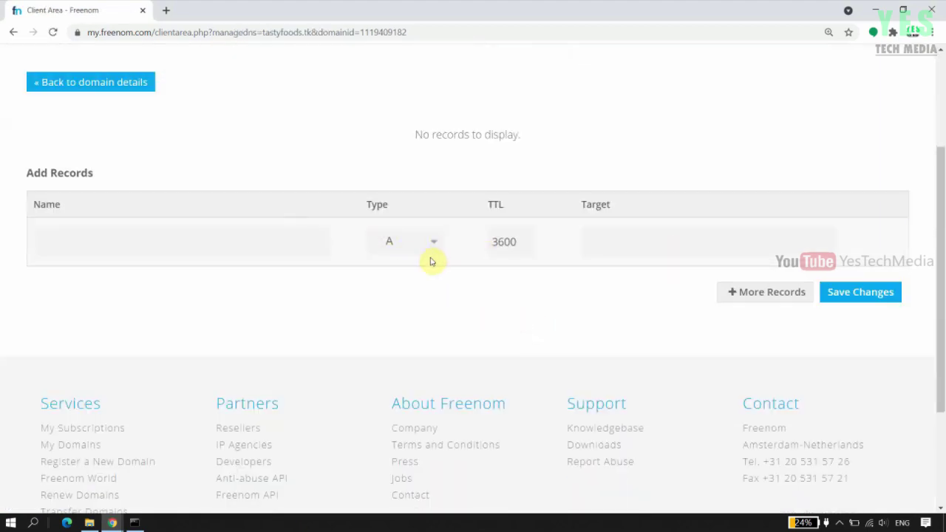
Add a TXT record in Freenom with the copied site verification token as its target, and save the changes.
left_click(435, 247)
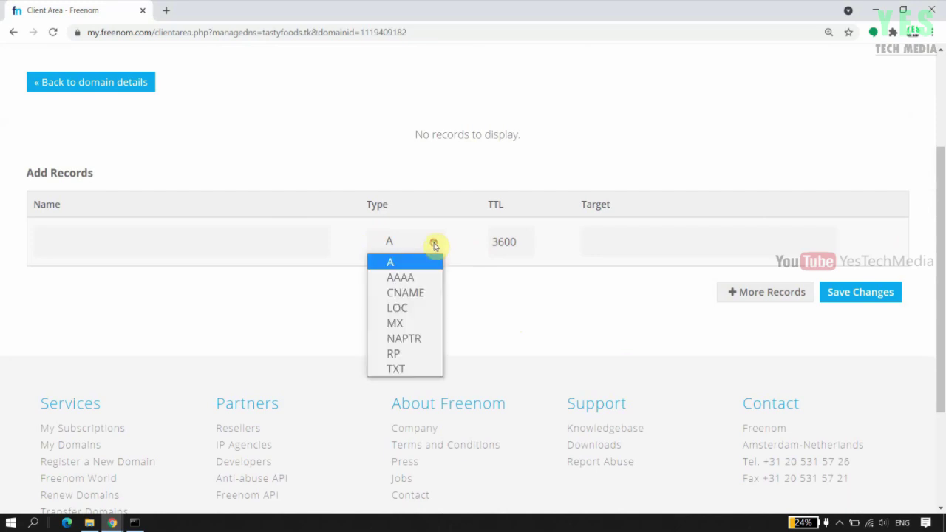
left_click(415, 367)
mouse_move(112, 523)
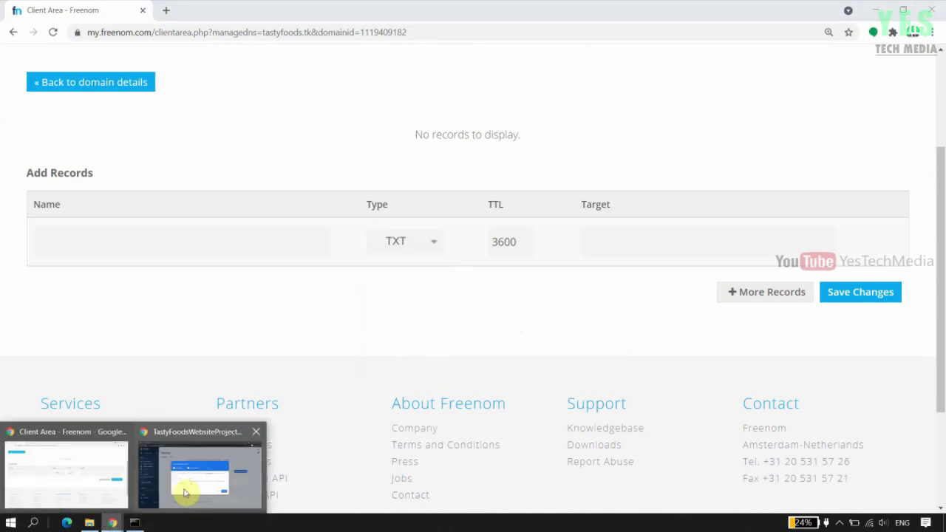
left_click(185, 488)
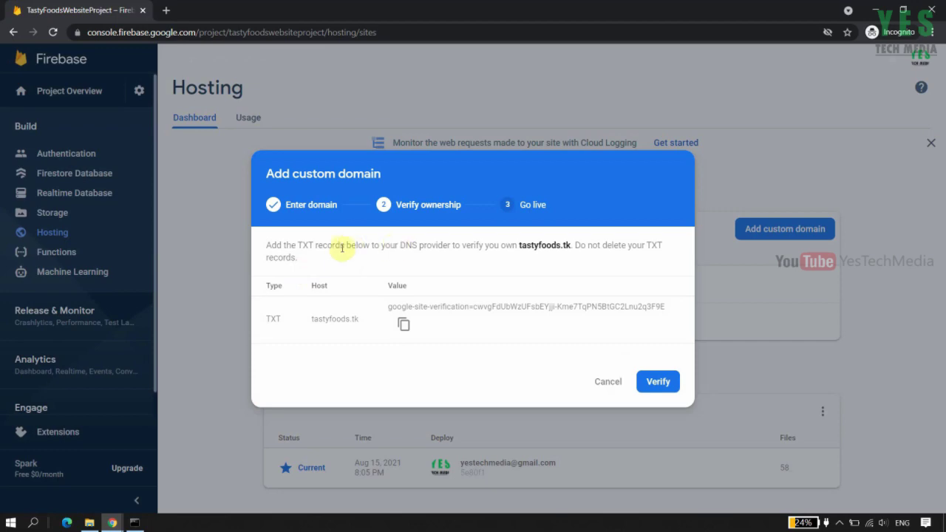
mouse_move(112, 523)
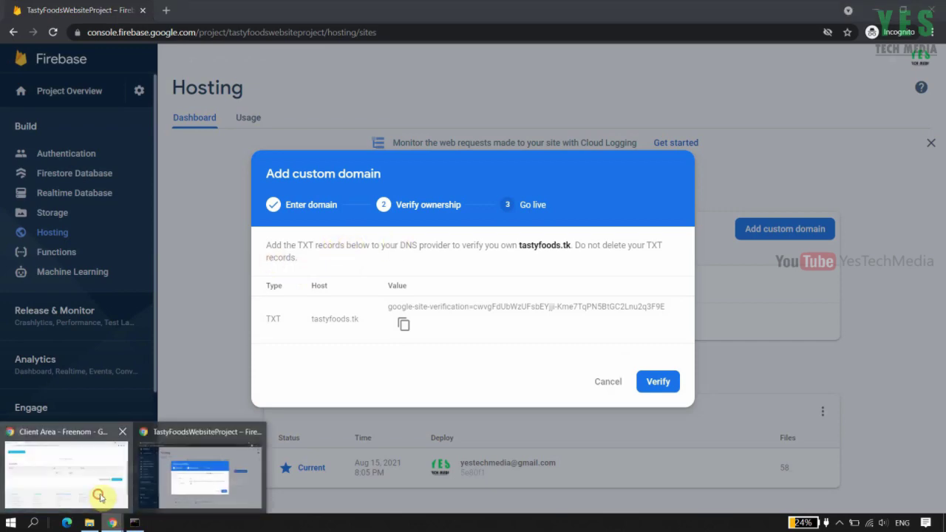
left_click(101, 492)
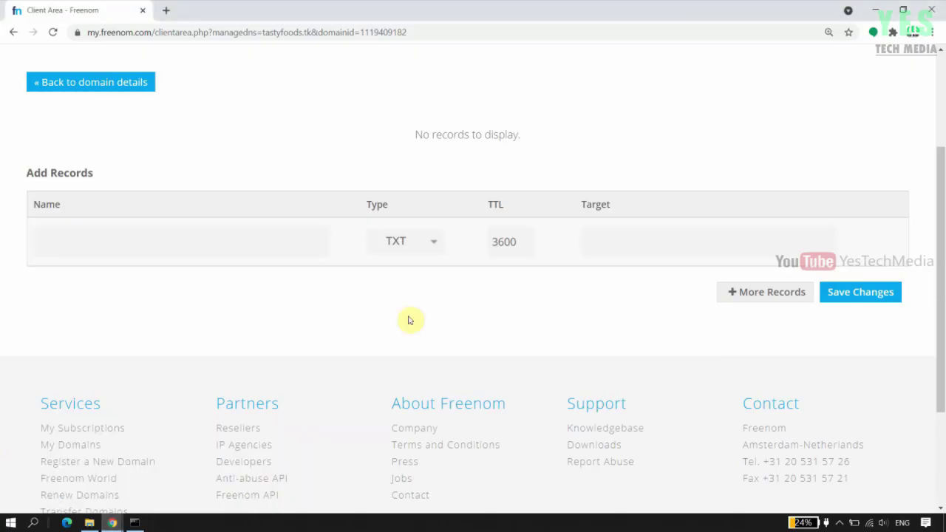
left_click(647, 243)
right_click(626, 244)
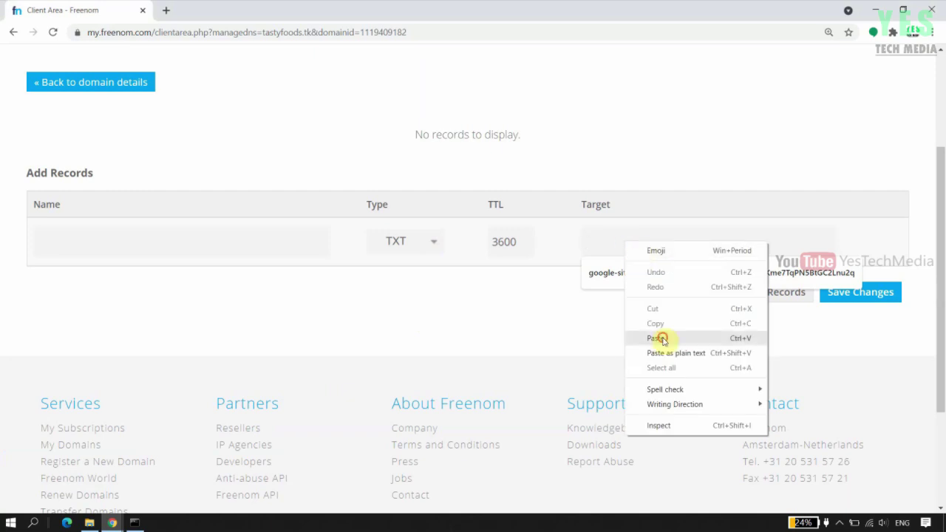
left_click(657, 338)
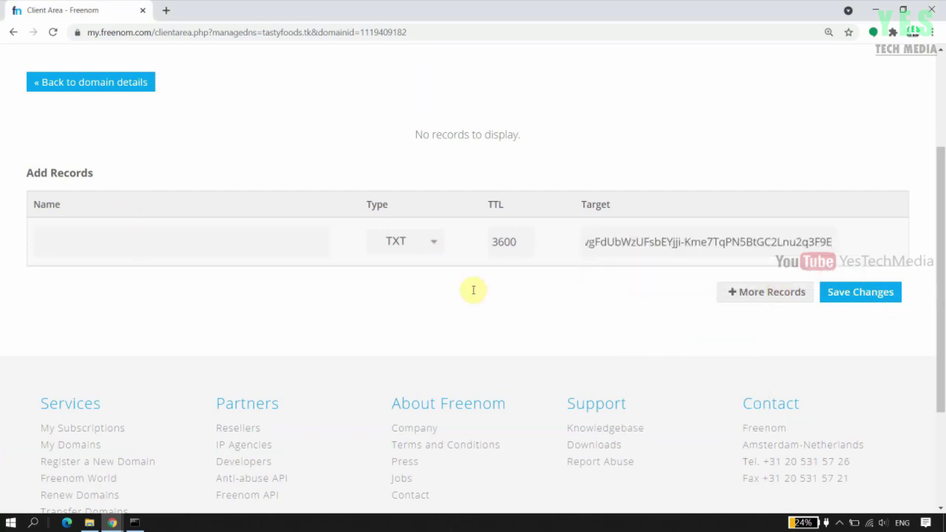
left_click(860, 292)
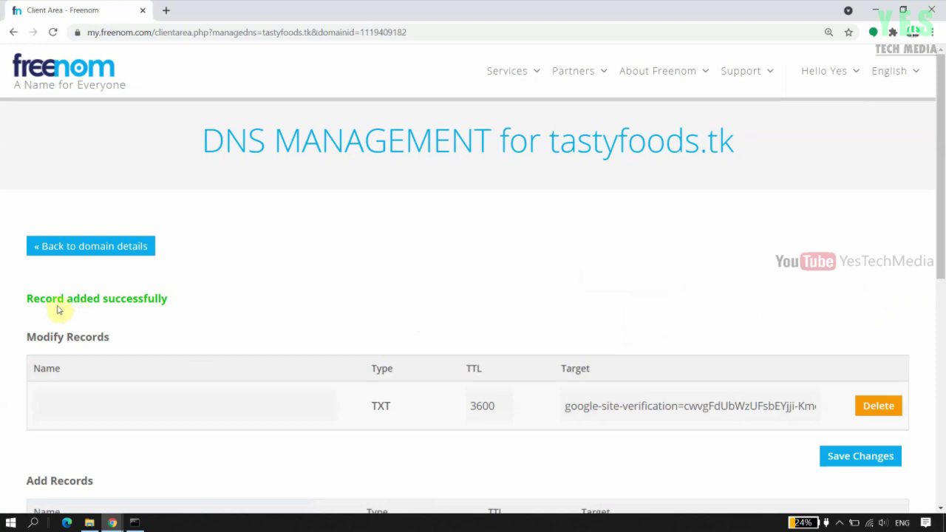
Switch back to Firebase and verify ownership of tastyfoods.tk, repeating the verification until the Go live stage.
mouse_move(111, 523)
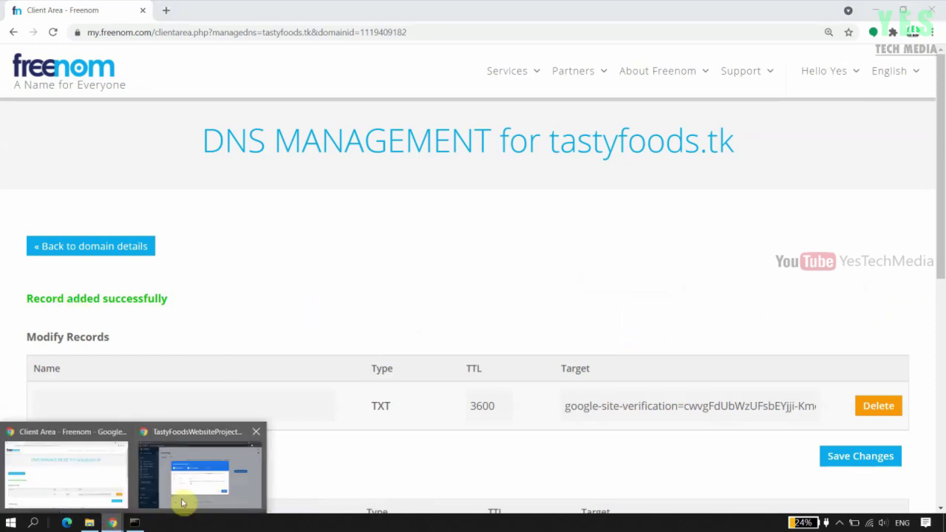
left_click(206, 488)
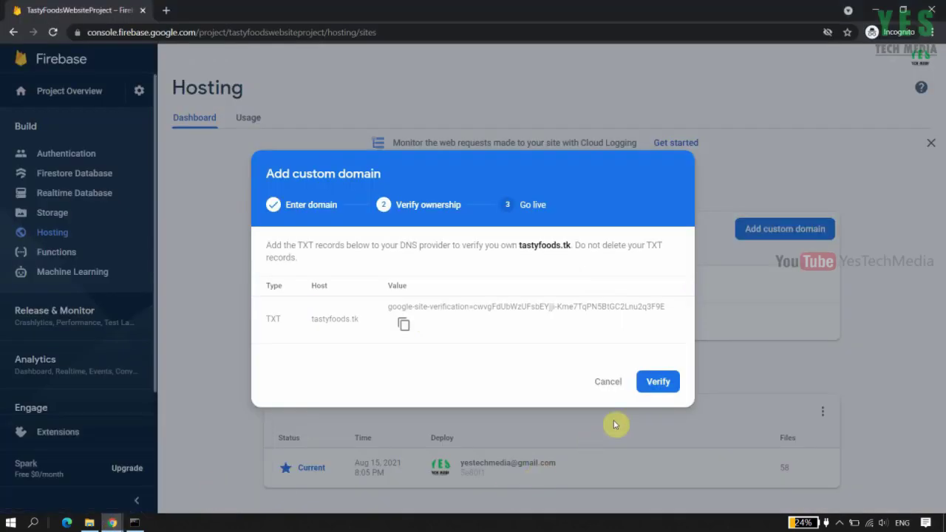
left_click(658, 381)
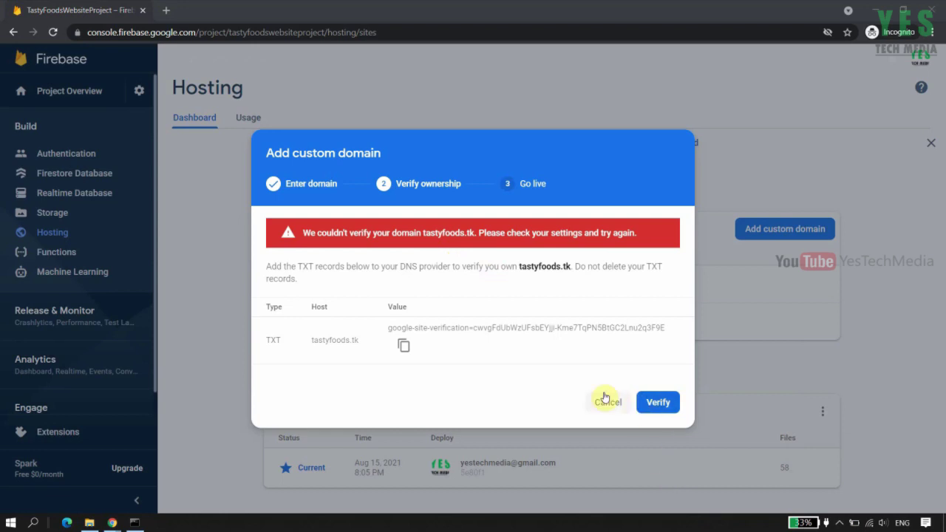
left_click(658, 404)
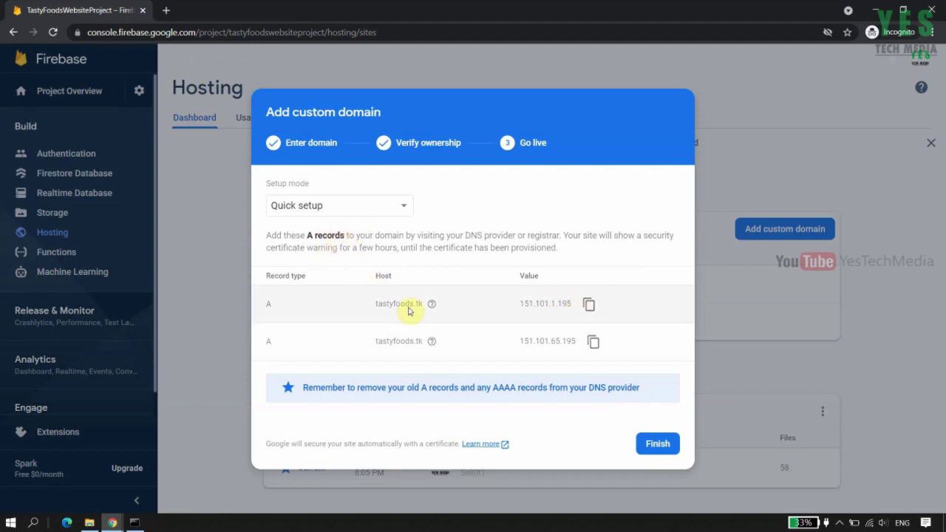
Copy the first A record value from Firebase and enter 151.101.1.195 as the target of a new A record in Freenom.
left_click(589, 306)
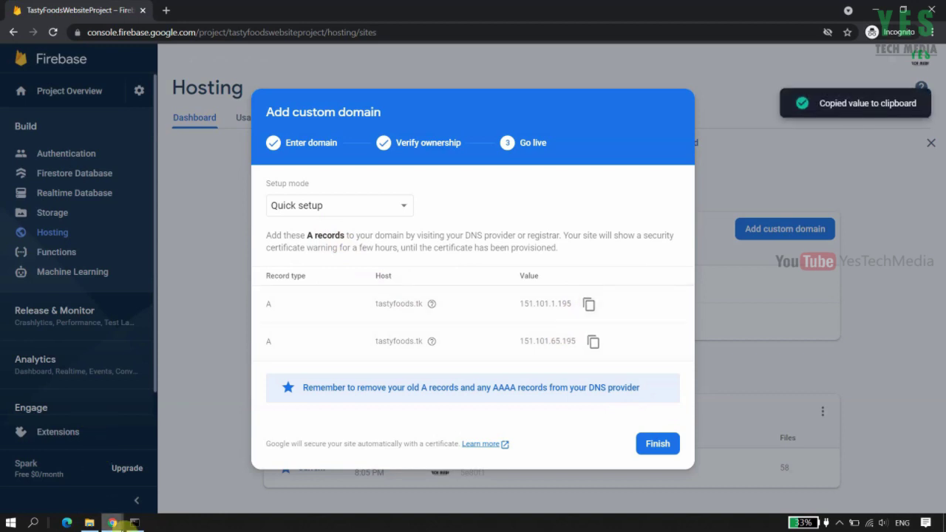
mouse_move(110, 517)
left_click(96, 485)
scroll(627, 365, "down", 3)
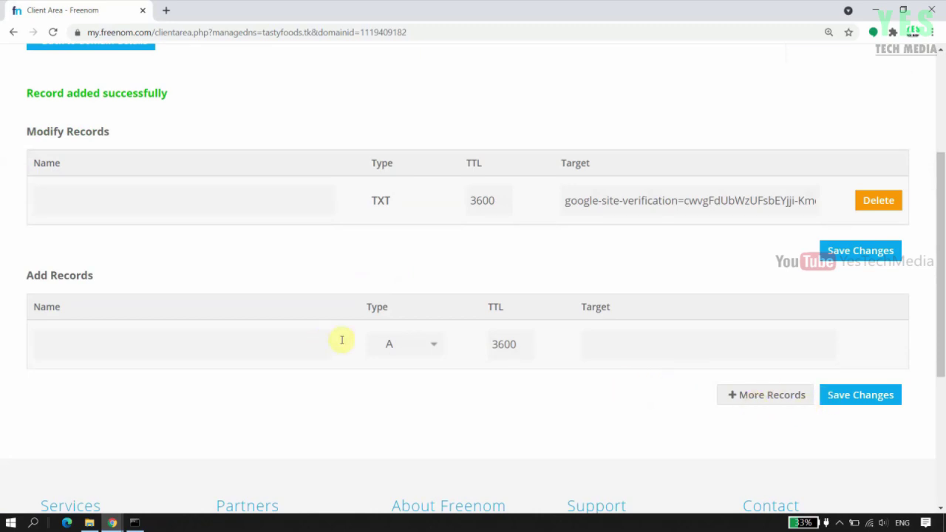
left_click(428, 345)
left_click(394, 368)
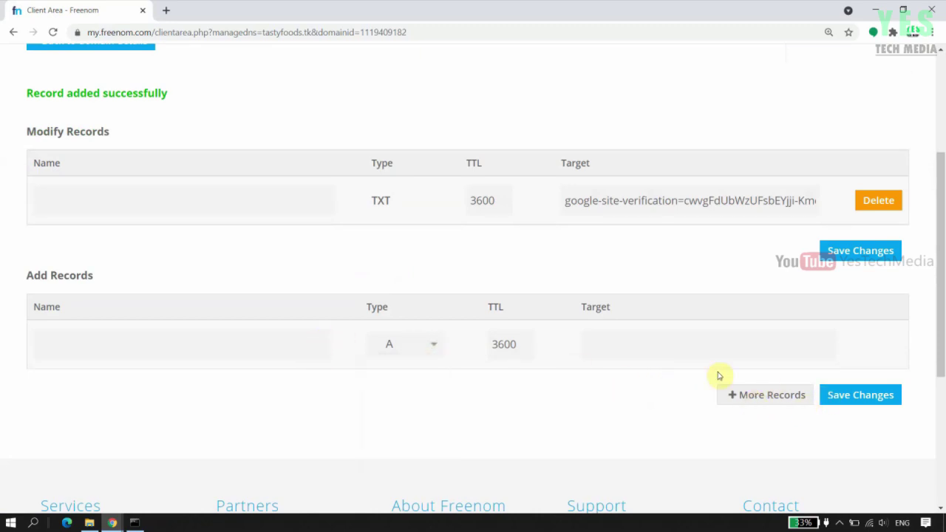
left_click(703, 345)
right_click(649, 346)
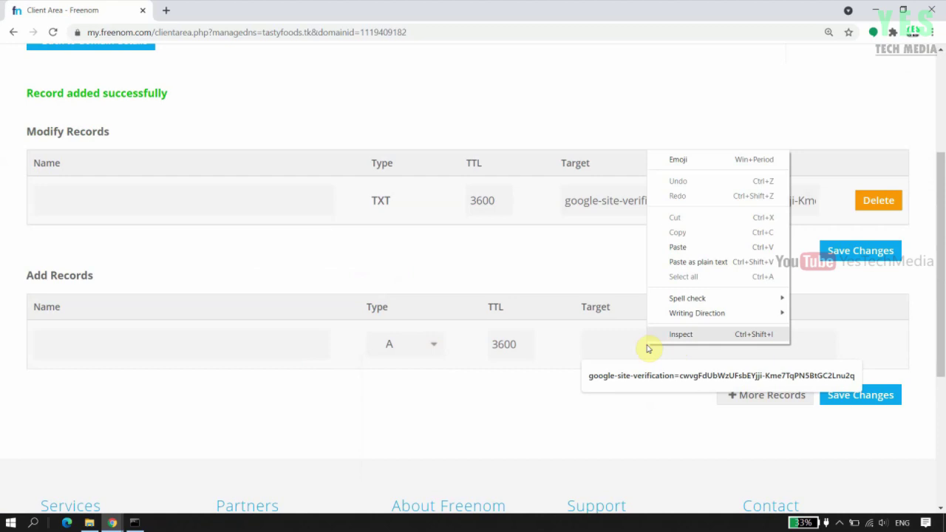
left_click(687, 247)
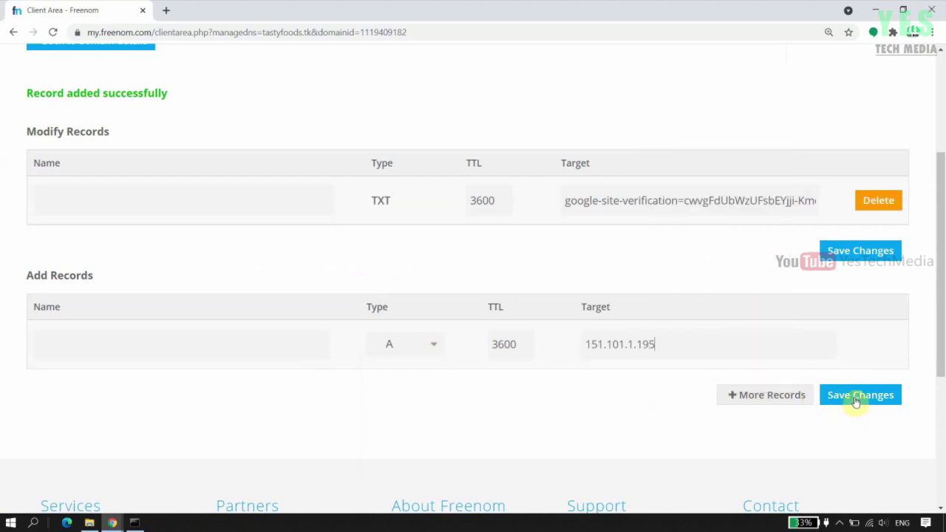
Add a second A record in Freenom with 151.101.65.195 copied from Firebase as its target, and save the DNS changes.
left_click(782, 401)
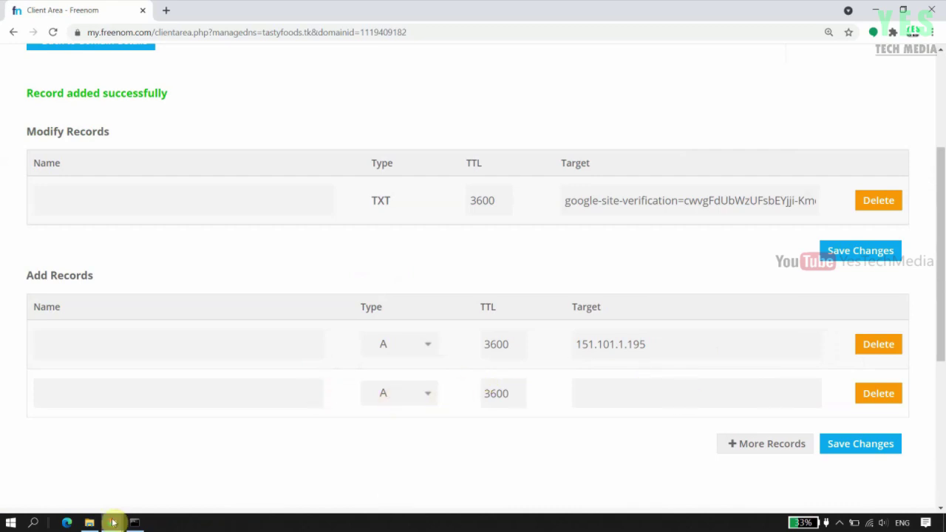
mouse_move(113, 521)
left_click(167, 496)
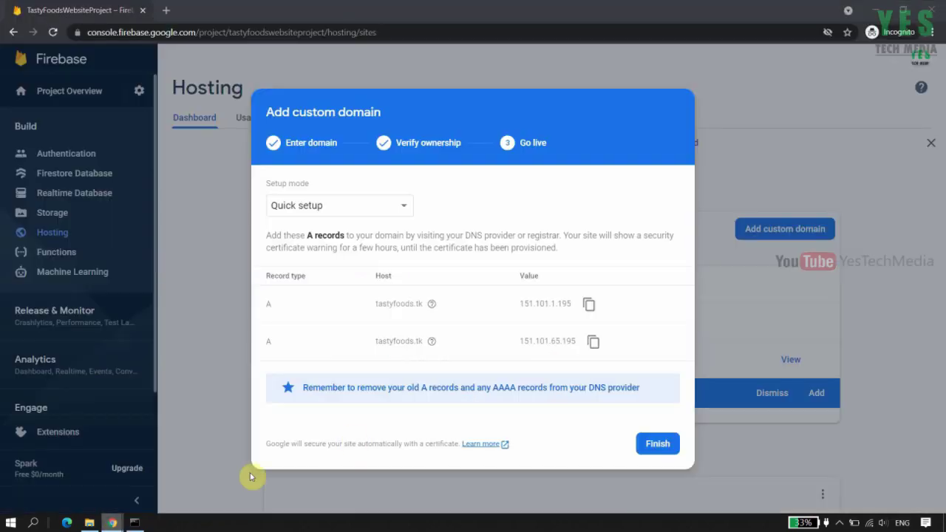
left_click(595, 344)
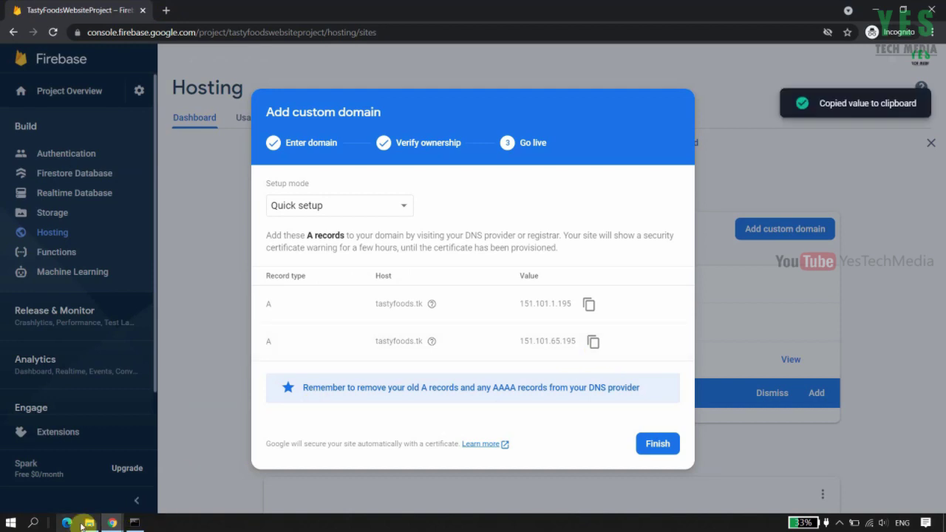
left_click(111, 523)
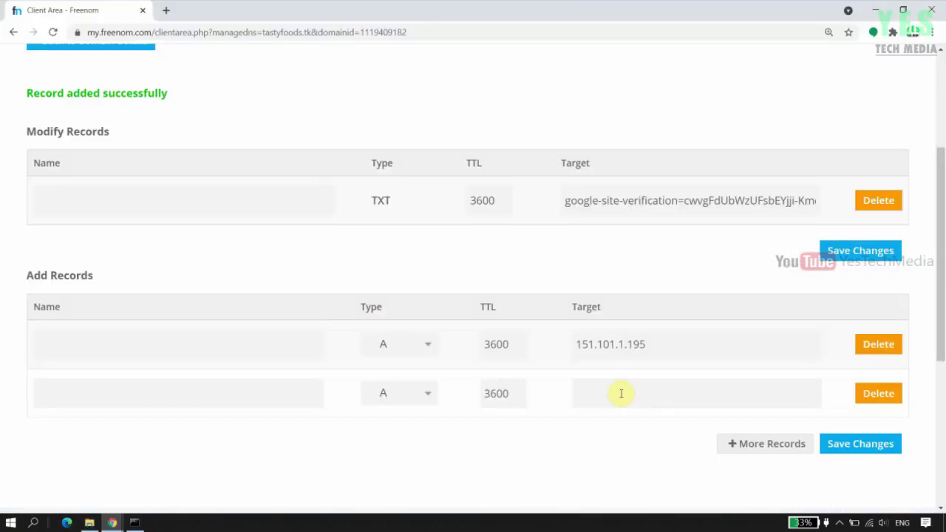
left_click(621, 394)
right_click(621, 394)
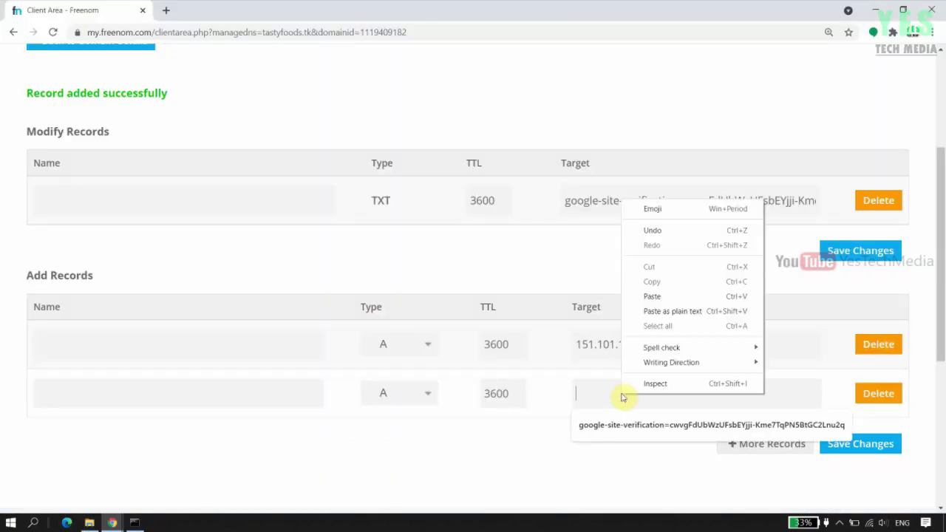
left_click(654, 296)
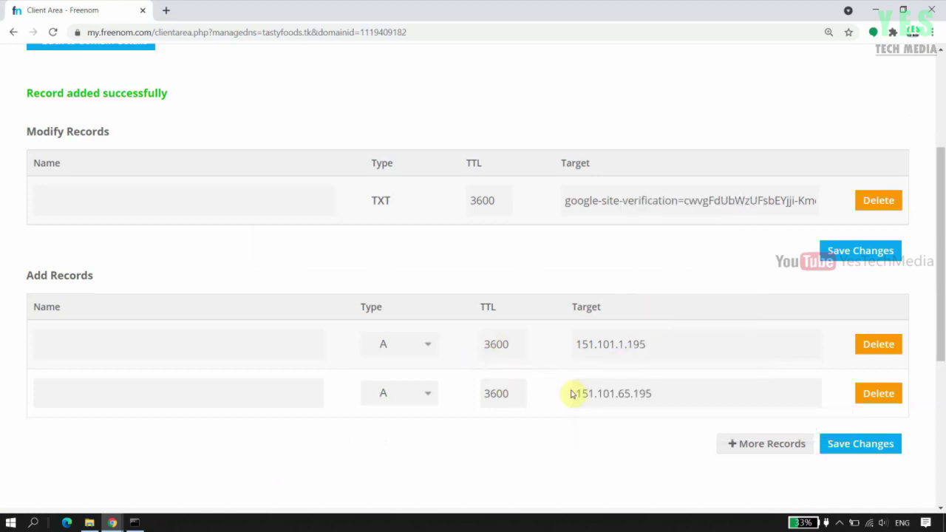
left_click(885, 450)
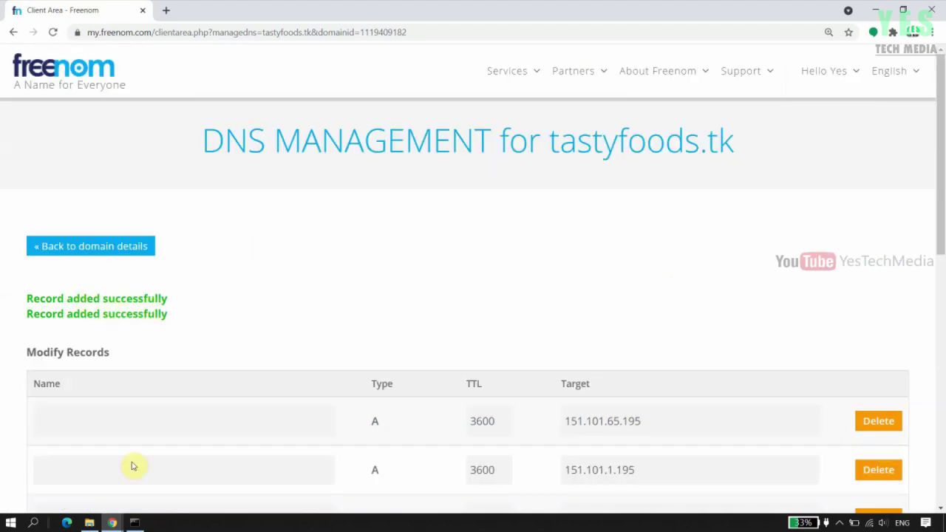
left_click(111, 523)
left_click(180, 489)
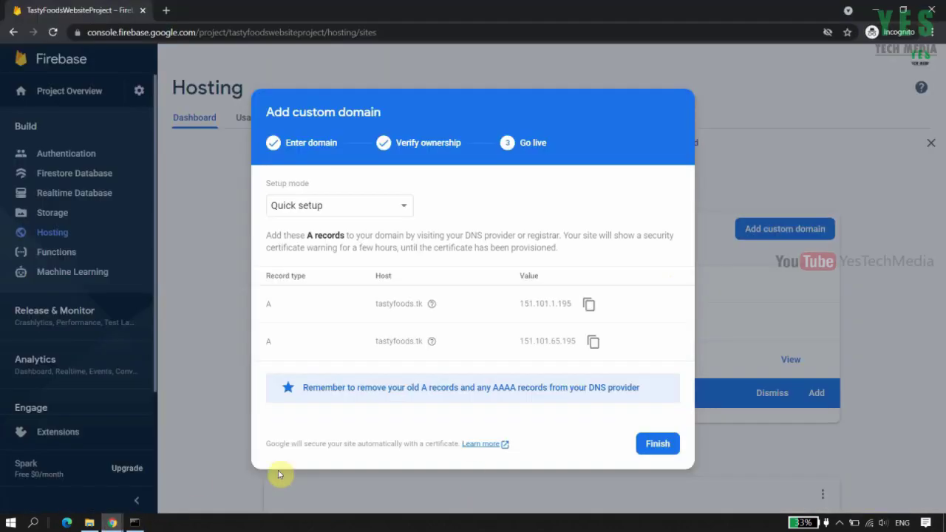
left_click(651, 445)
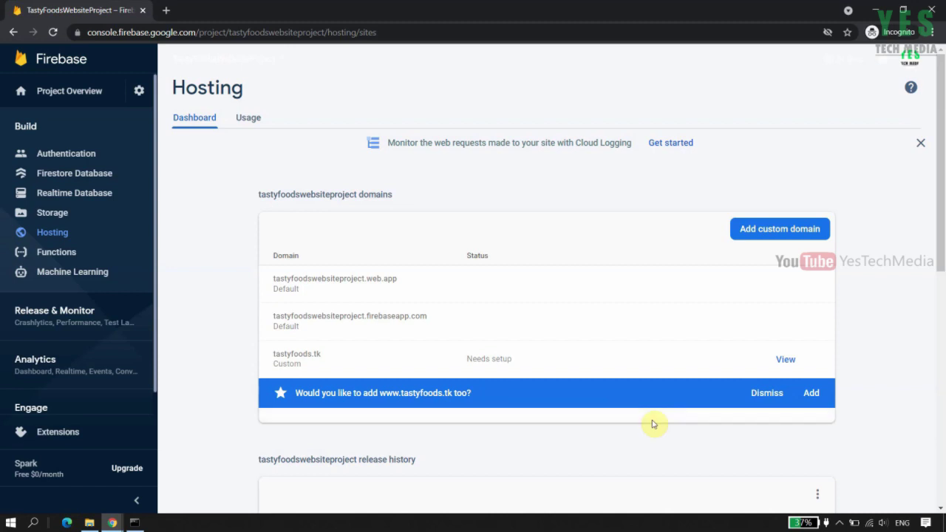
left_click(766, 396)
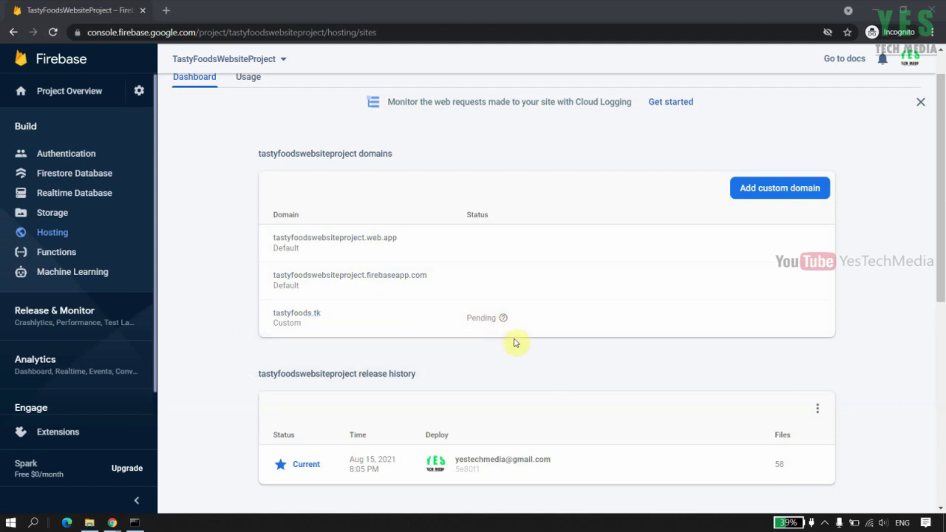
Check the status of tastyfoods.tk in the Firebase Hosting domain list and open the live site from there.
mouse_move(505, 362)
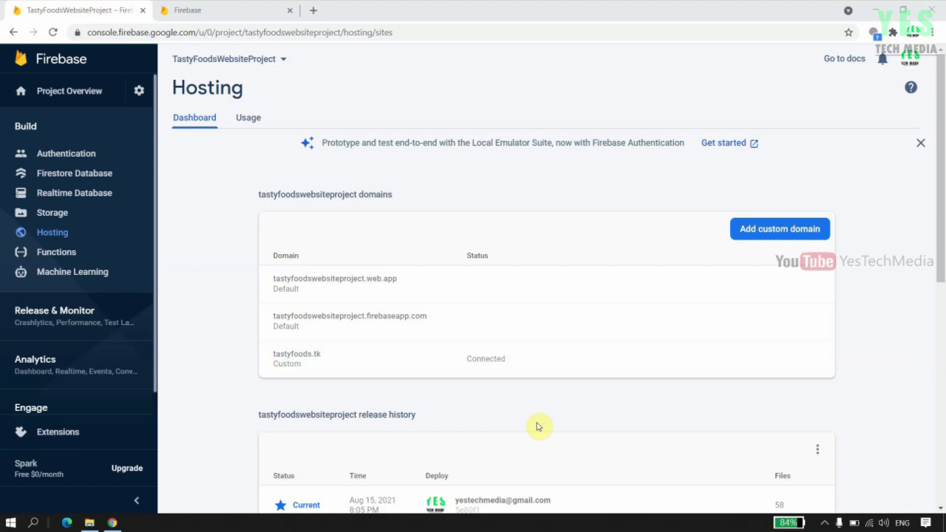
key("ctrl+plus")
key("ctrl+plus")
scroll(514, 438, "down", 2)
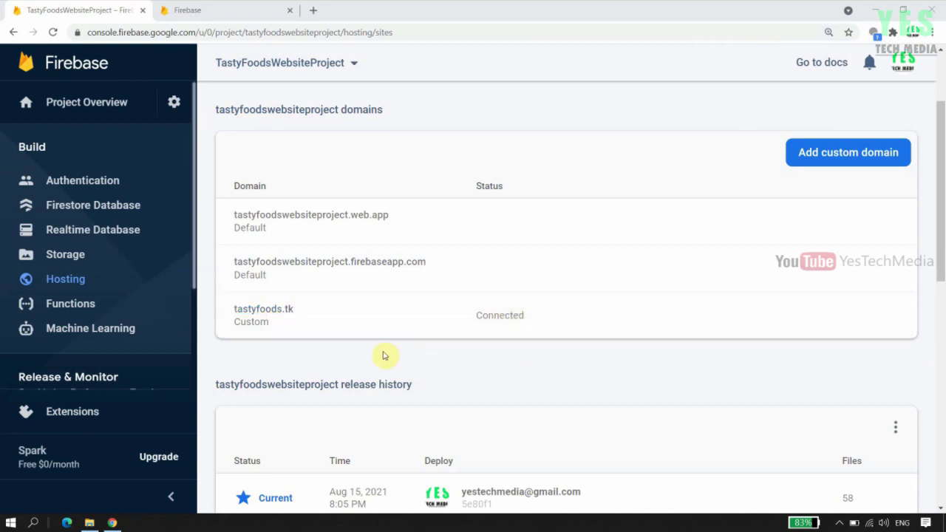
left_click(280, 318)
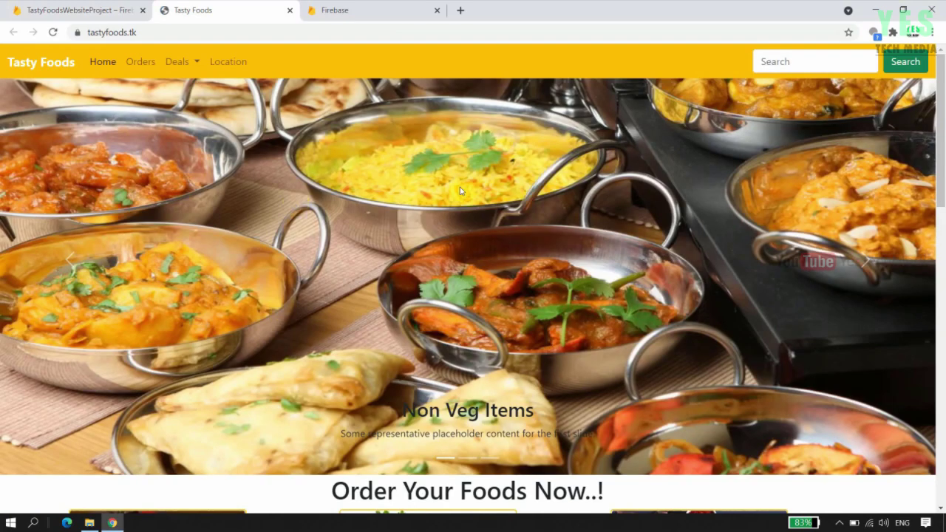
scroll(460, 191, "down", 2)
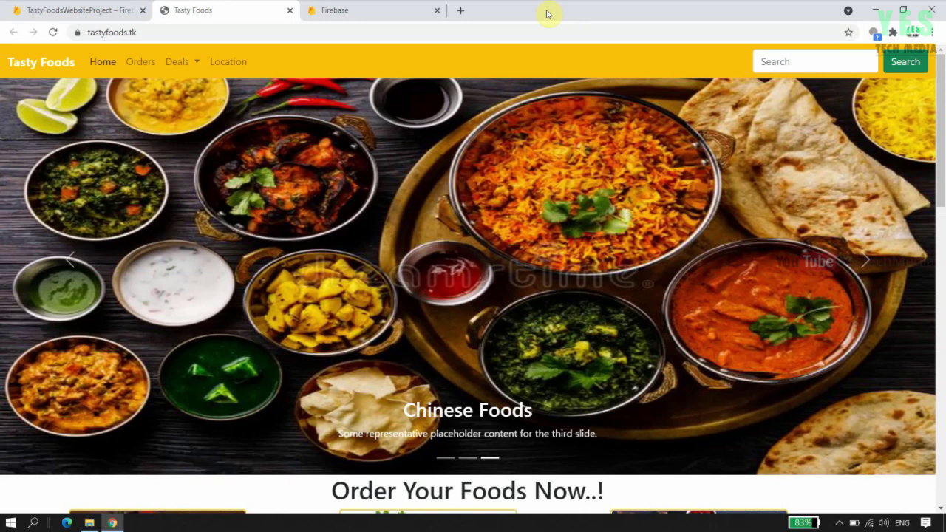
Load tastyfoods.tk in a new browser window, look through the home page, and close that window.
key("ctrl+n")
type("tastyf")
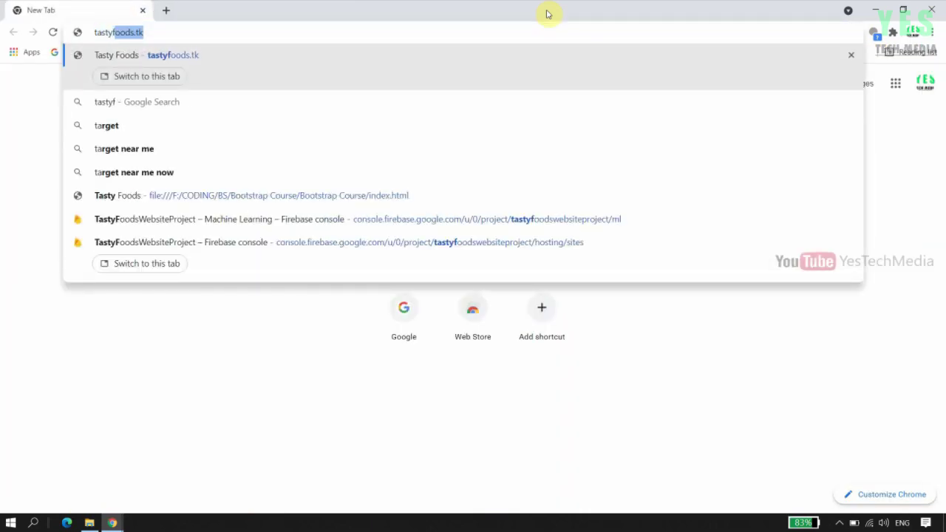
type("oods.tk")
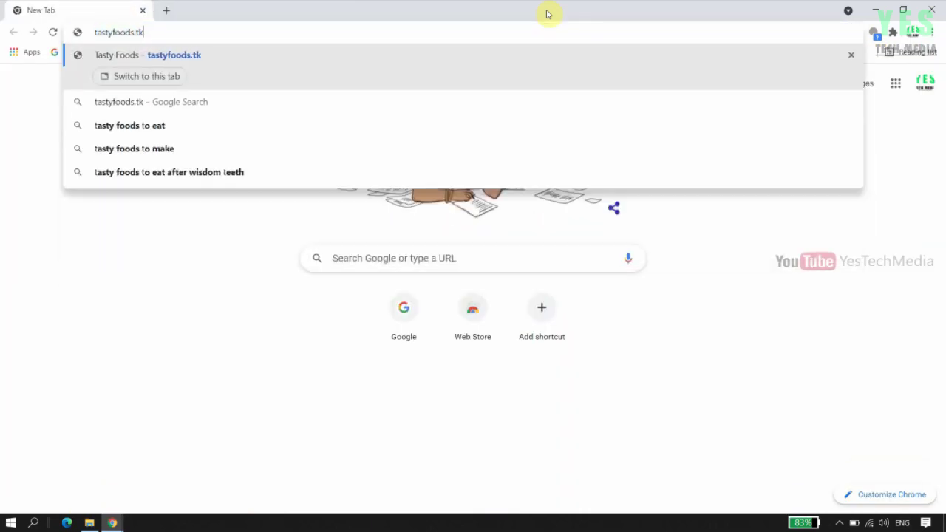
key("Return")
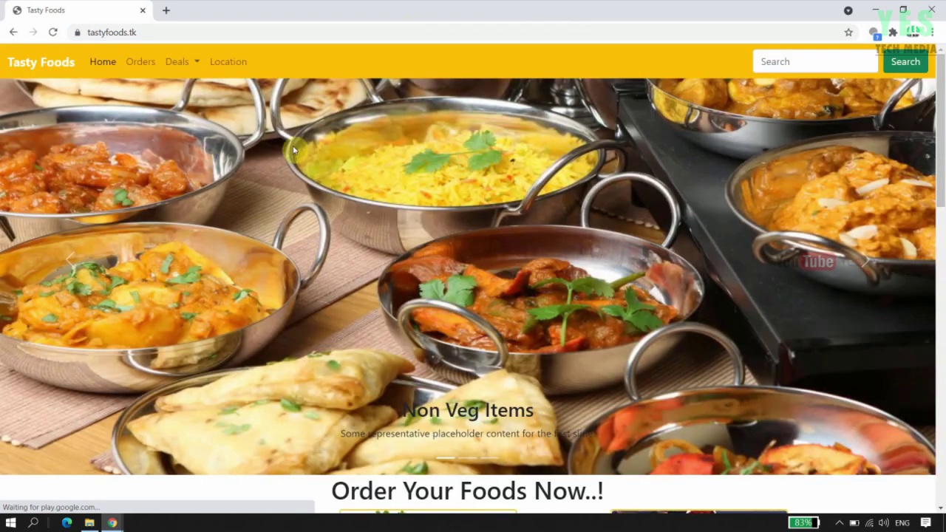
scroll(440, 213, "down", 3)
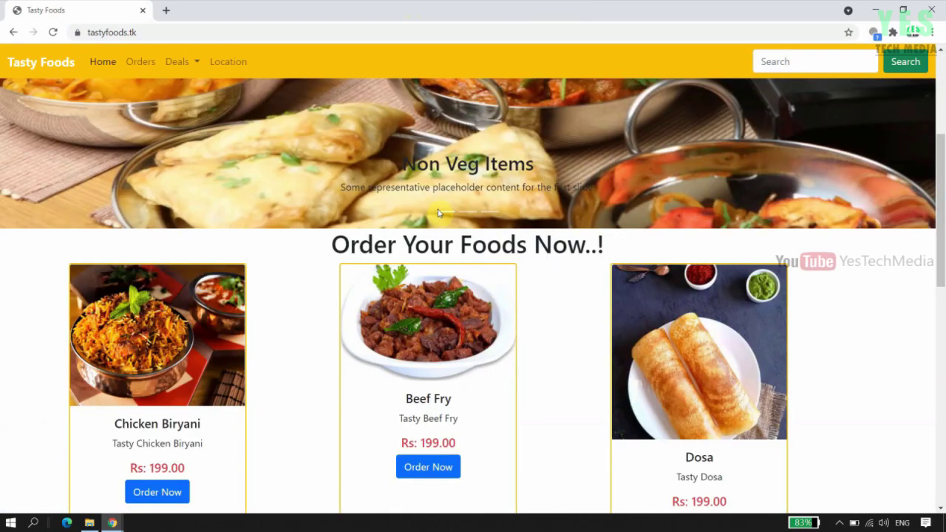
scroll(483, 276, "up", 2)
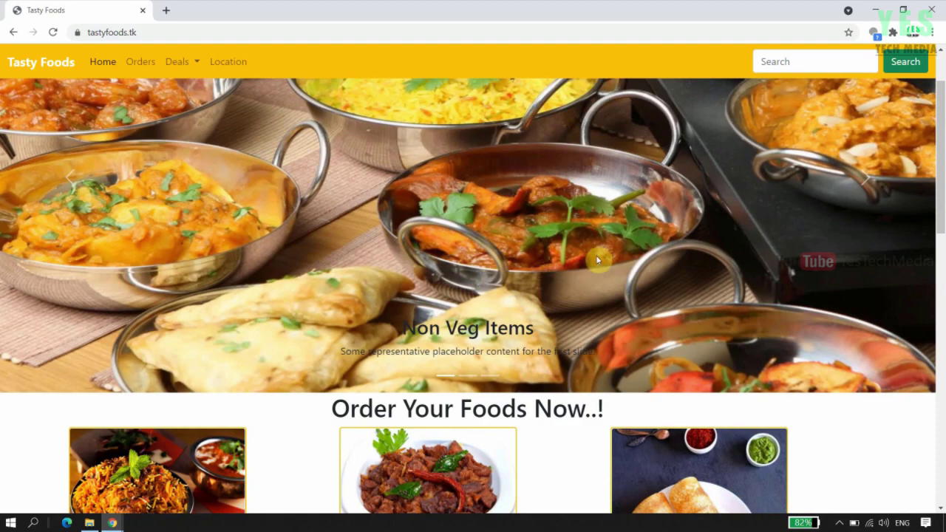
scroll(599, 259, "up", 1)
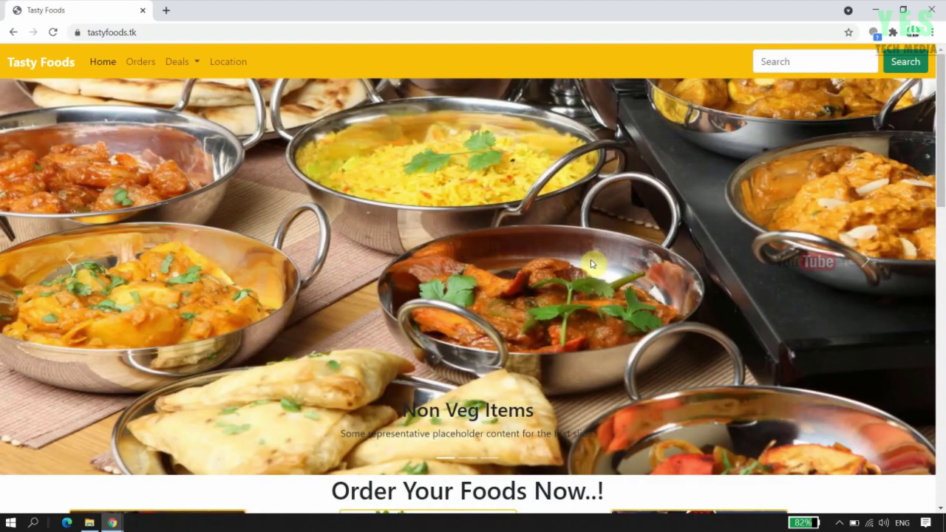
left_click(914, 10)
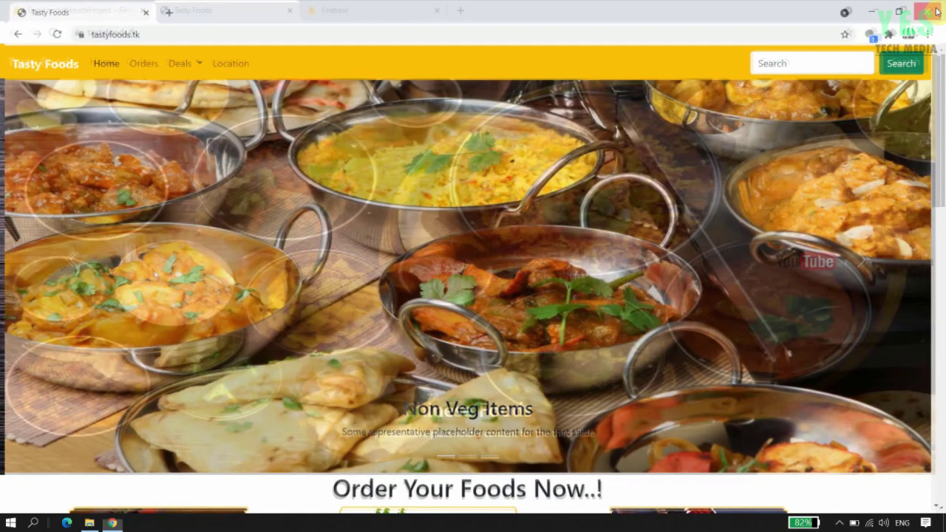
Open TastyFoodsWebsiteProject from the Firebase console, review its Hosting domains and release history, and return to the Tasty Foods site.
left_click(398, 6)
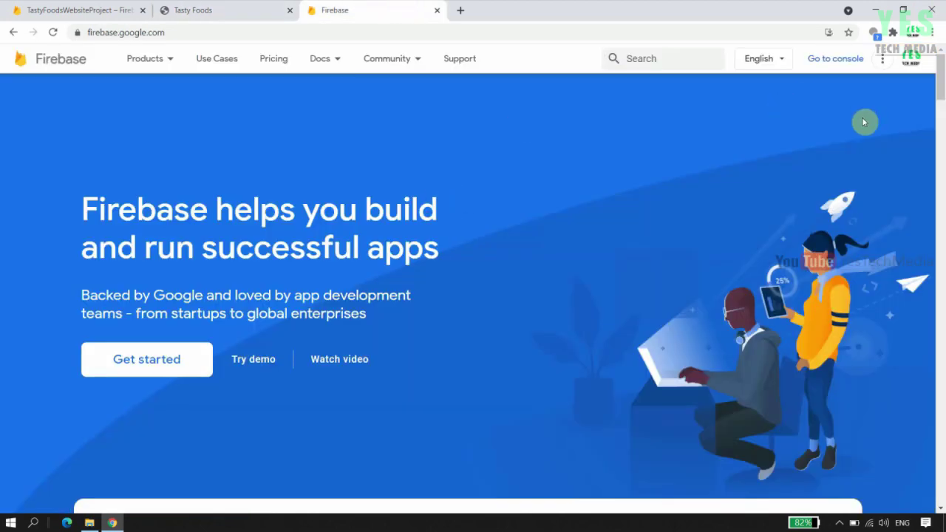
left_click(837, 65)
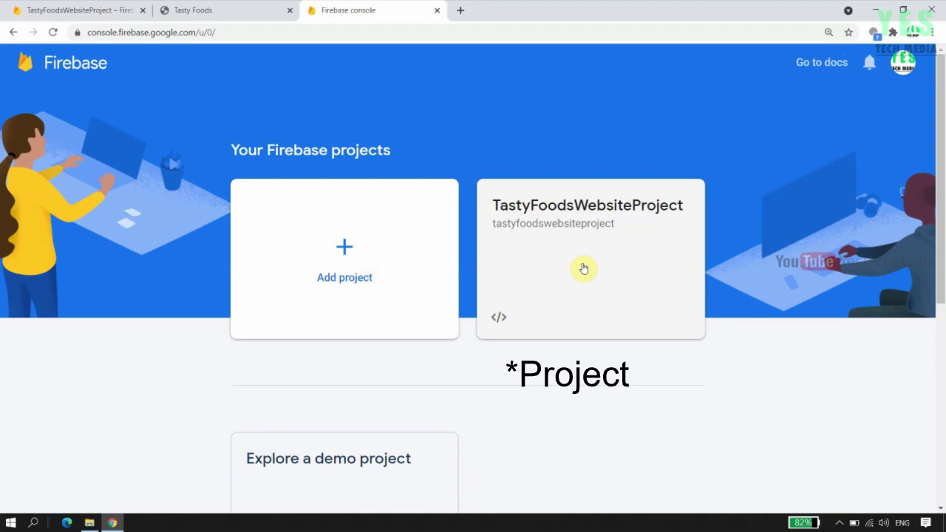
left_click(584, 267)
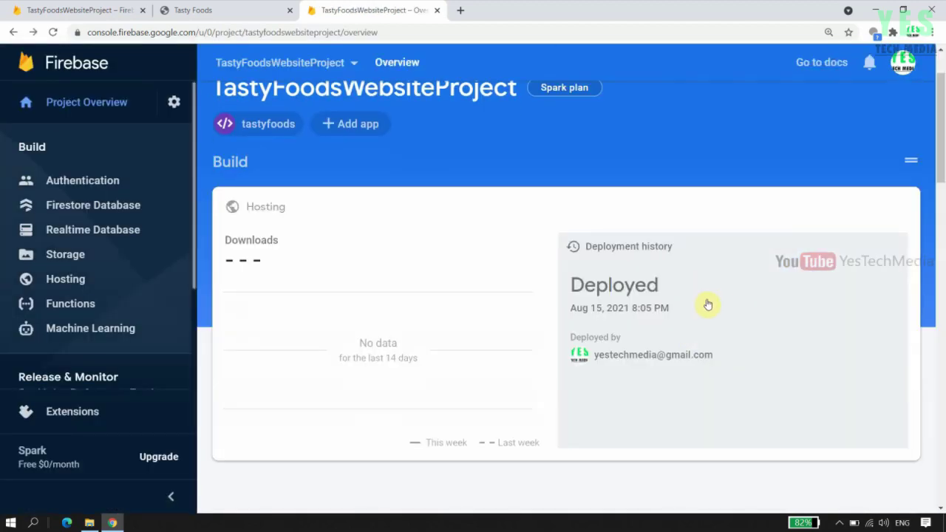
left_click(707, 304)
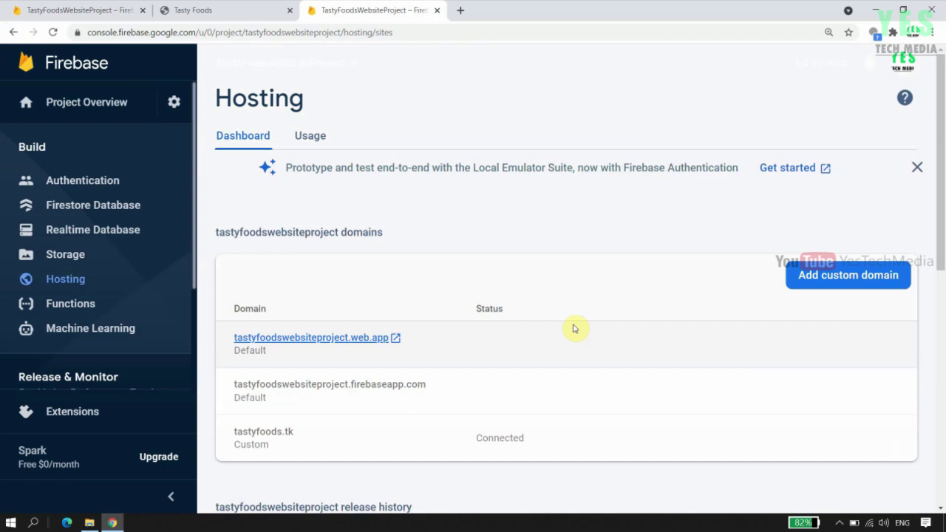
scroll(575, 328, "down", 2)
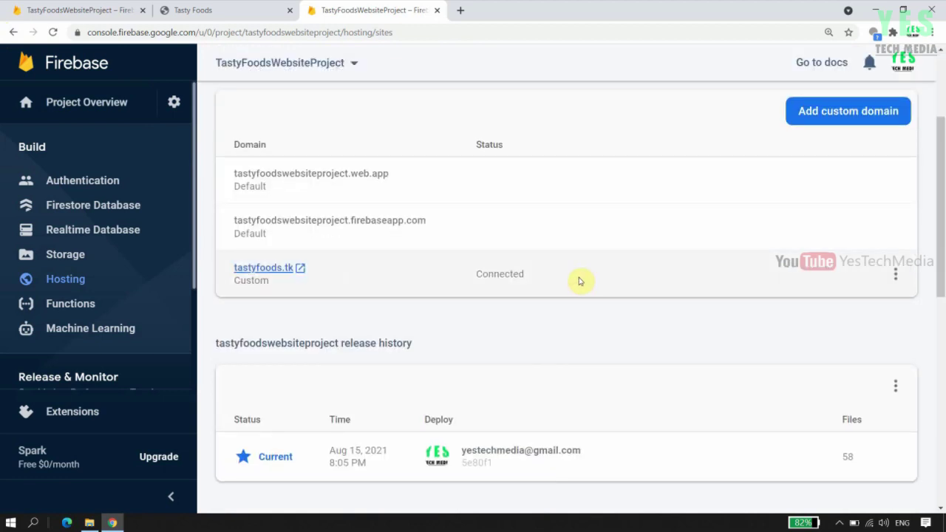
scroll(586, 277, "up", 2)
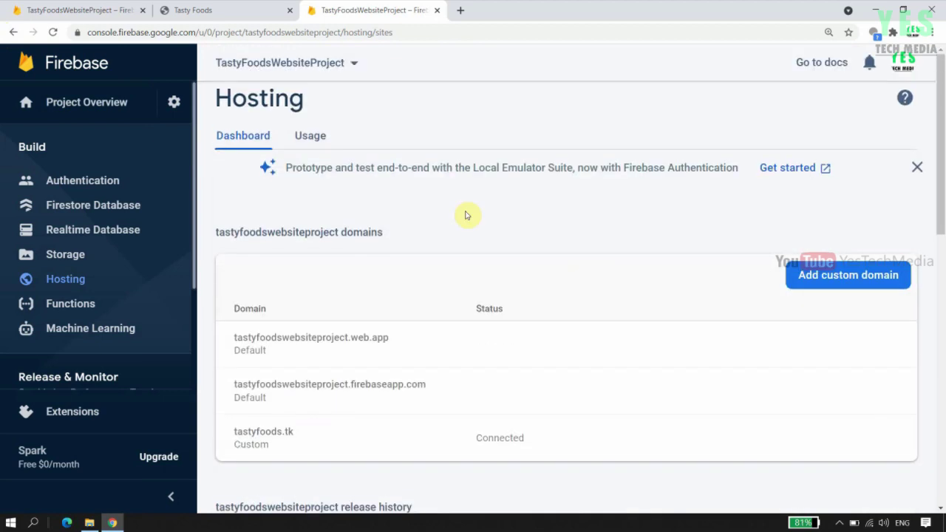
left_click(255, 13)
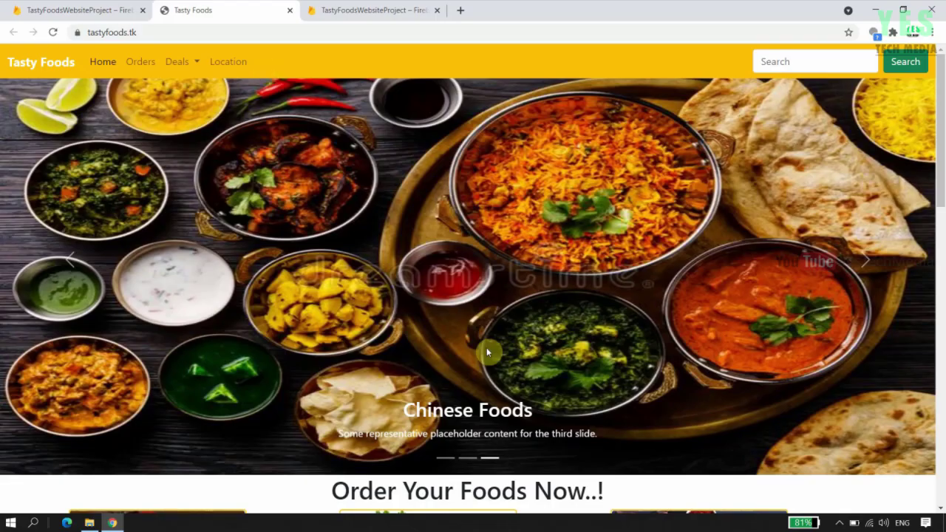